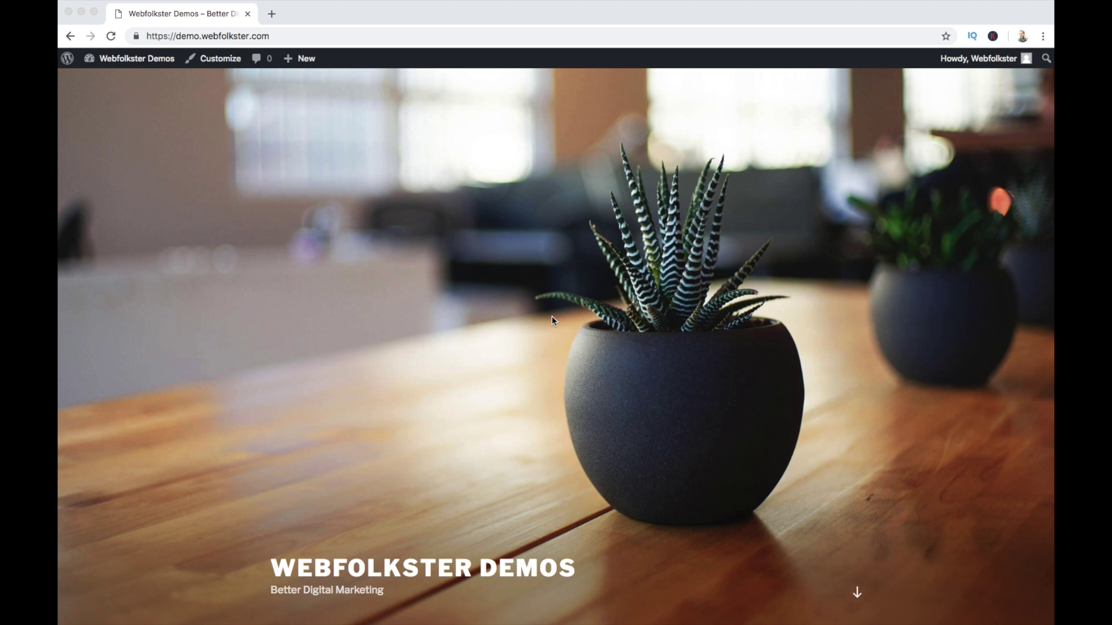
# Upload themify-ultra.zip as a new theme, install it and activate Themify Ultra
pyautogui.scroll(-5, 551, 316)
pyautogui.scroll(5, 568, 313)
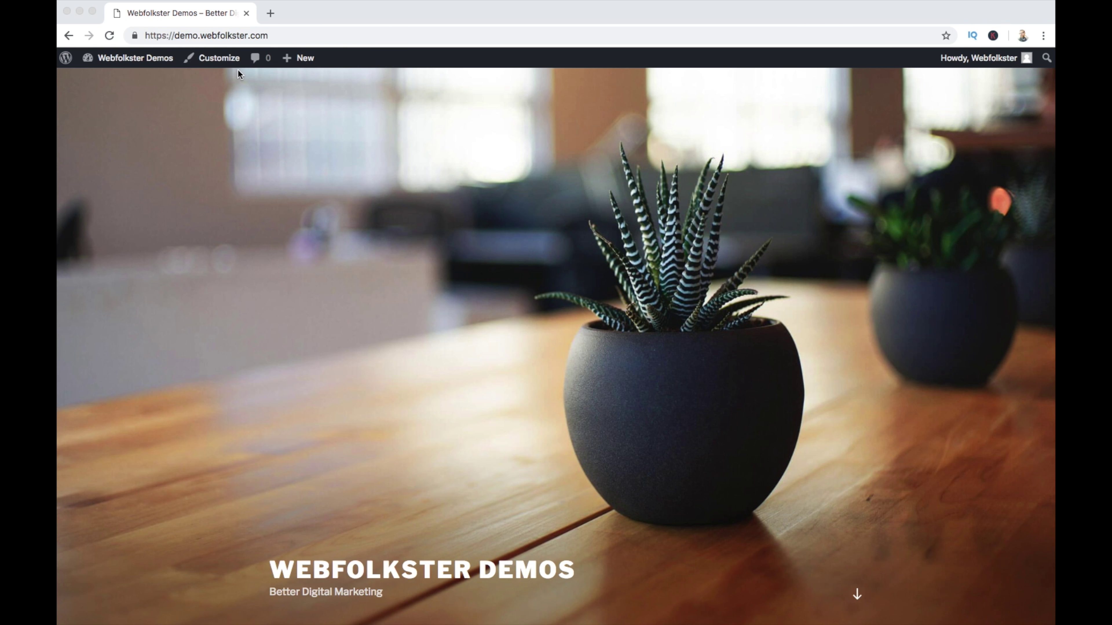
pyautogui.click(67, 60)
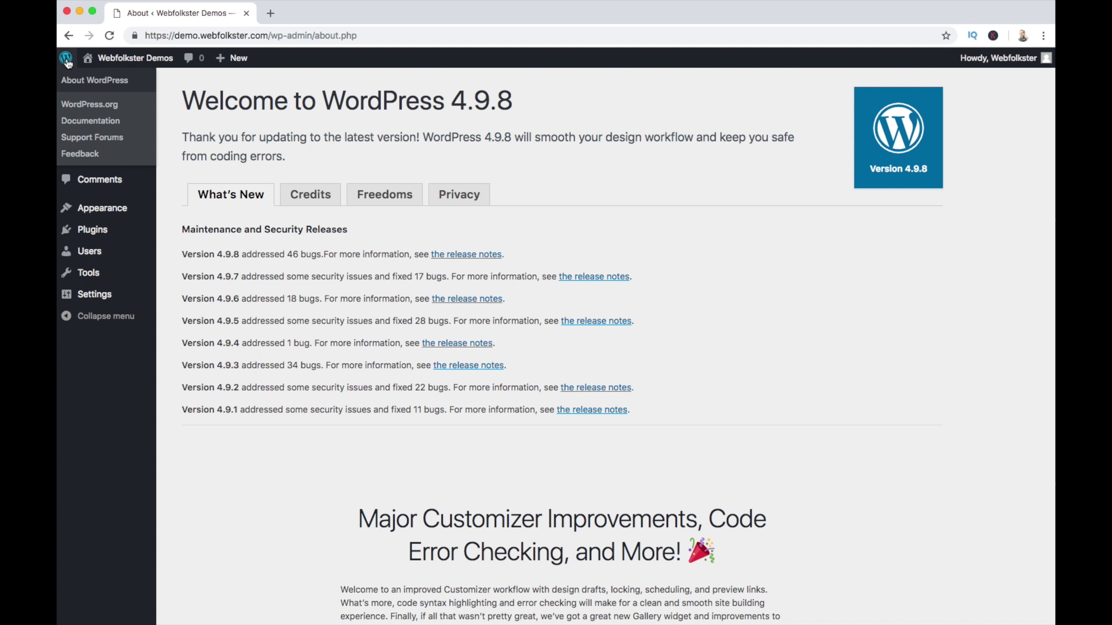
pyautogui.moveTo(105, 208)
pyautogui.click(176, 213)
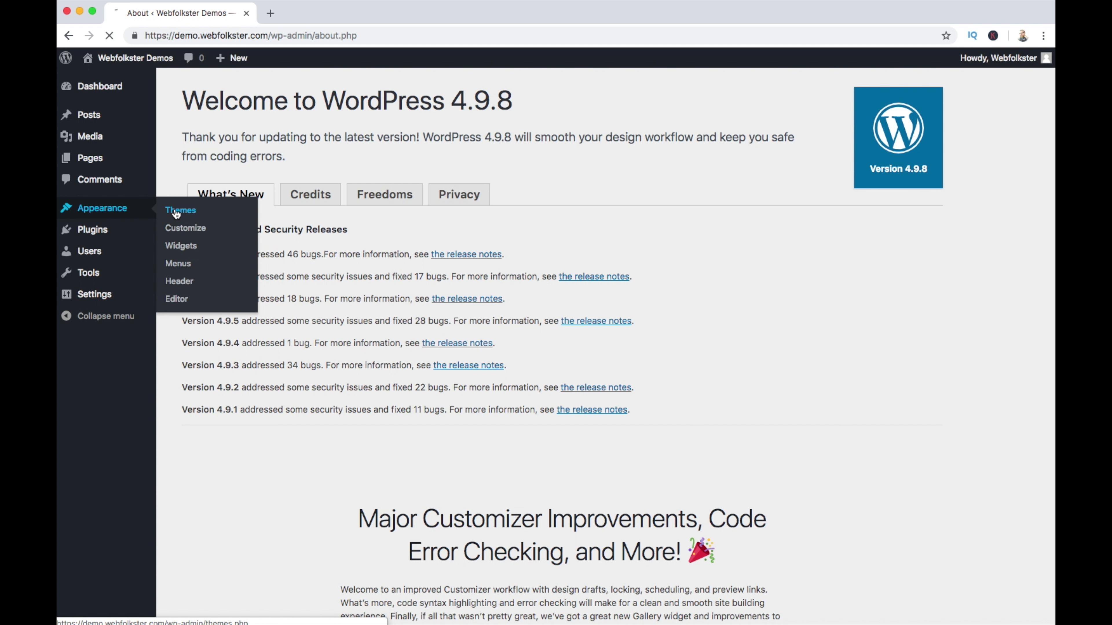
pyautogui.click(300, 90)
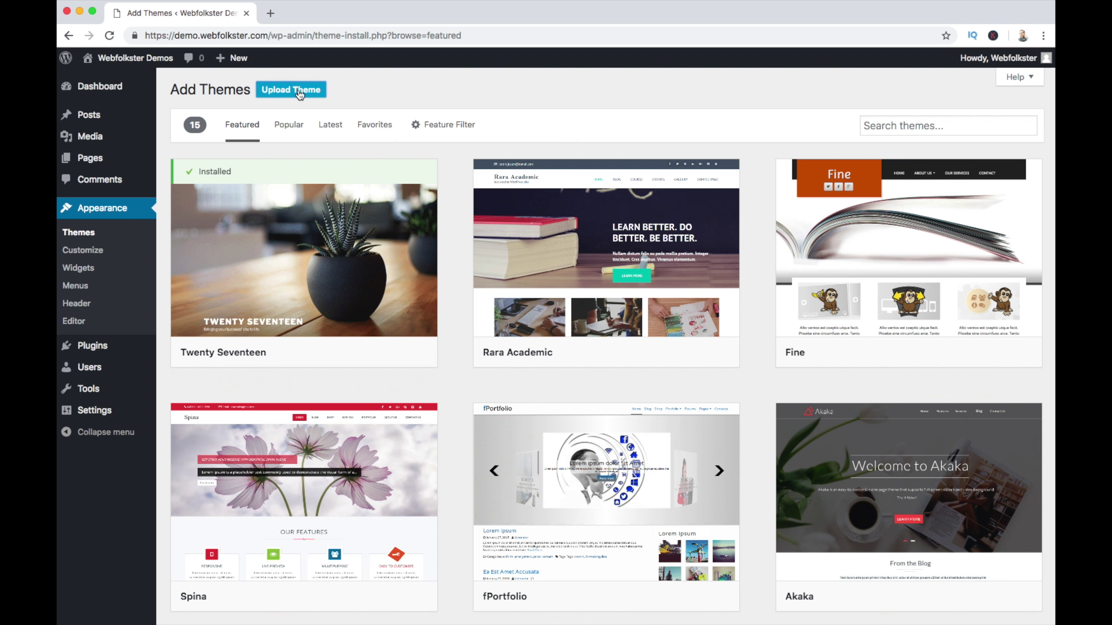
pyautogui.click(299, 90)
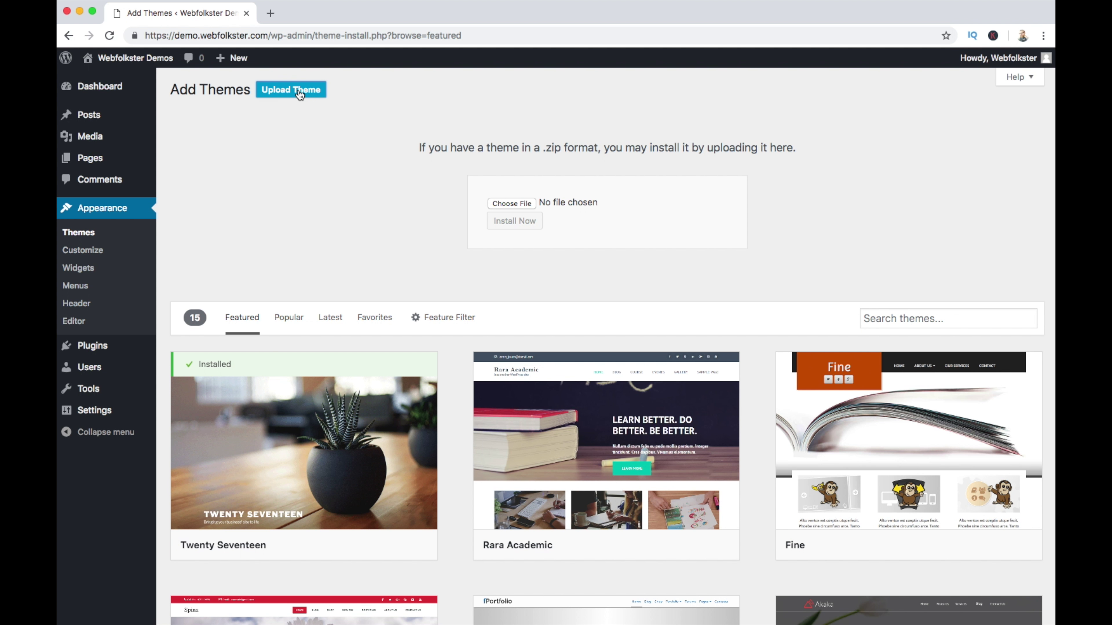
pyautogui.click(508, 202)
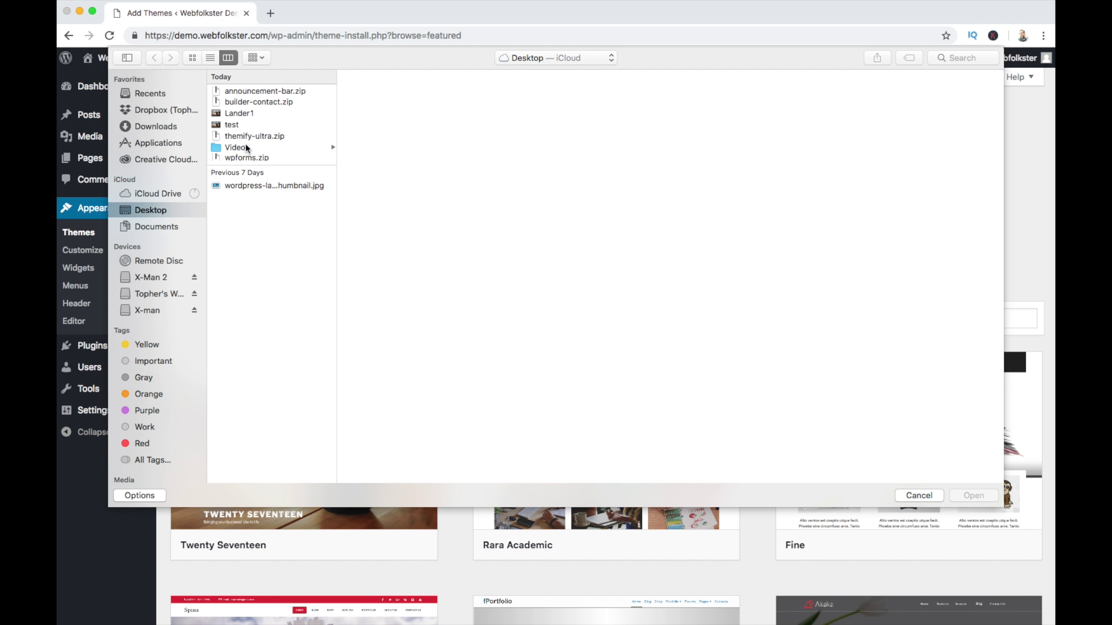
pyautogui.click(252, 136)
pyautogui.click(973, 496)
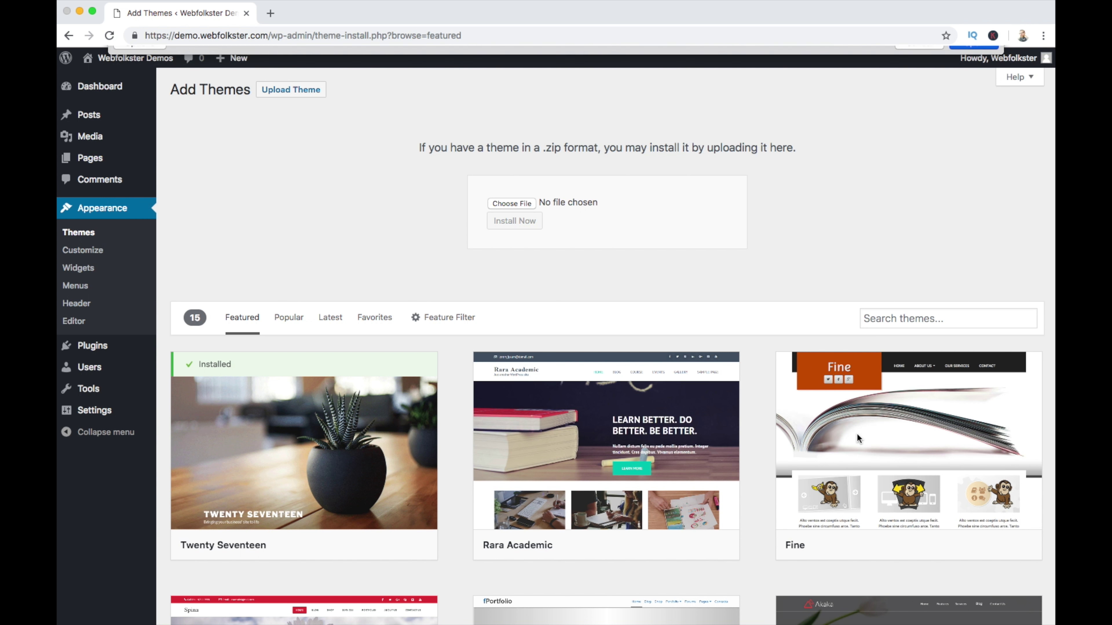
pyautogui.click(521, 222)
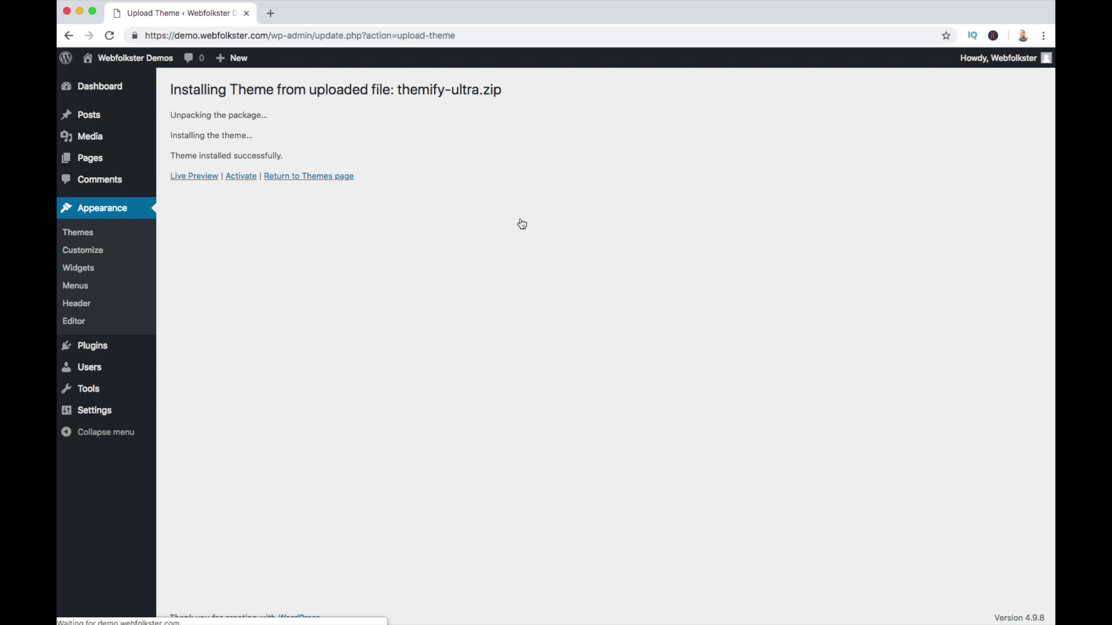
pyautogui.click(233, 178)
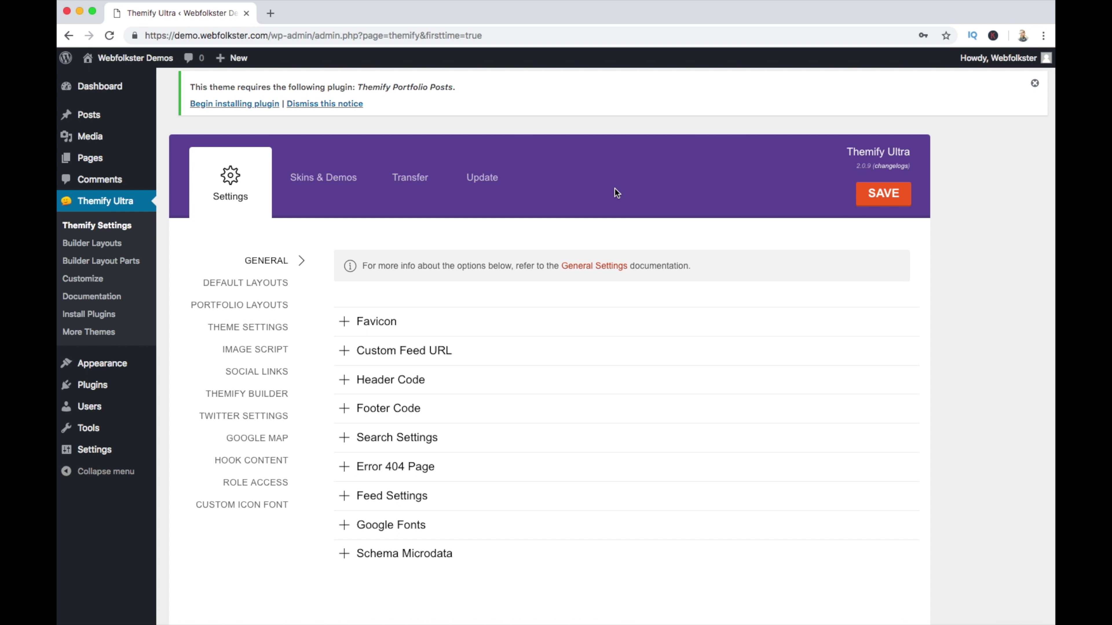
# Install and activate the required Themify Portfolio Posts plugin, then go to the Plugins list
pyautogui.click(245, 104)
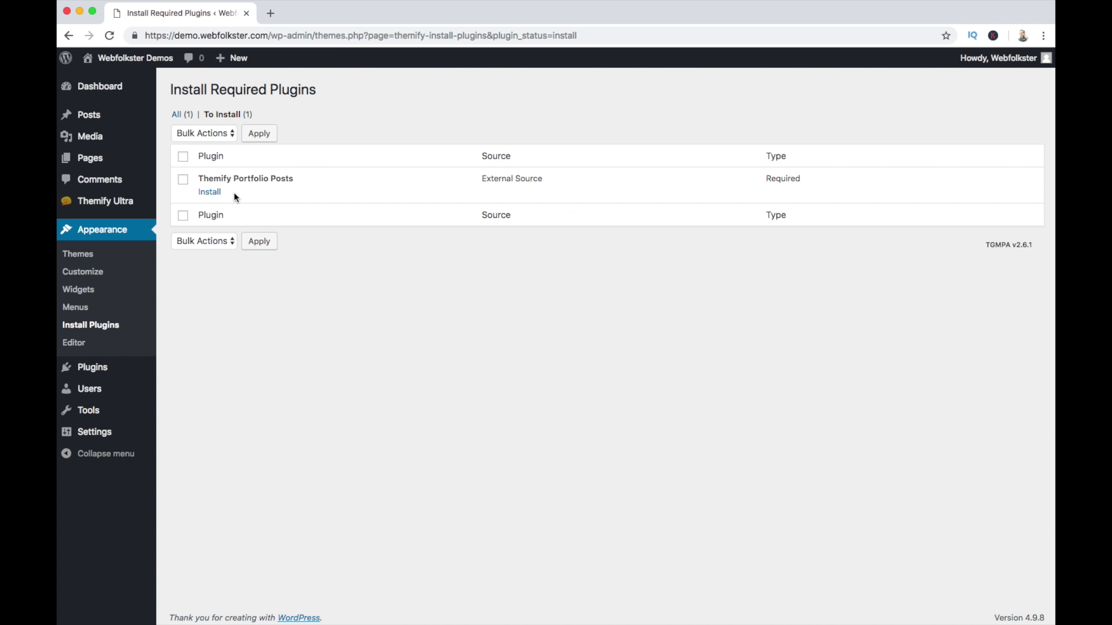
pyautogui.click(212, 196)
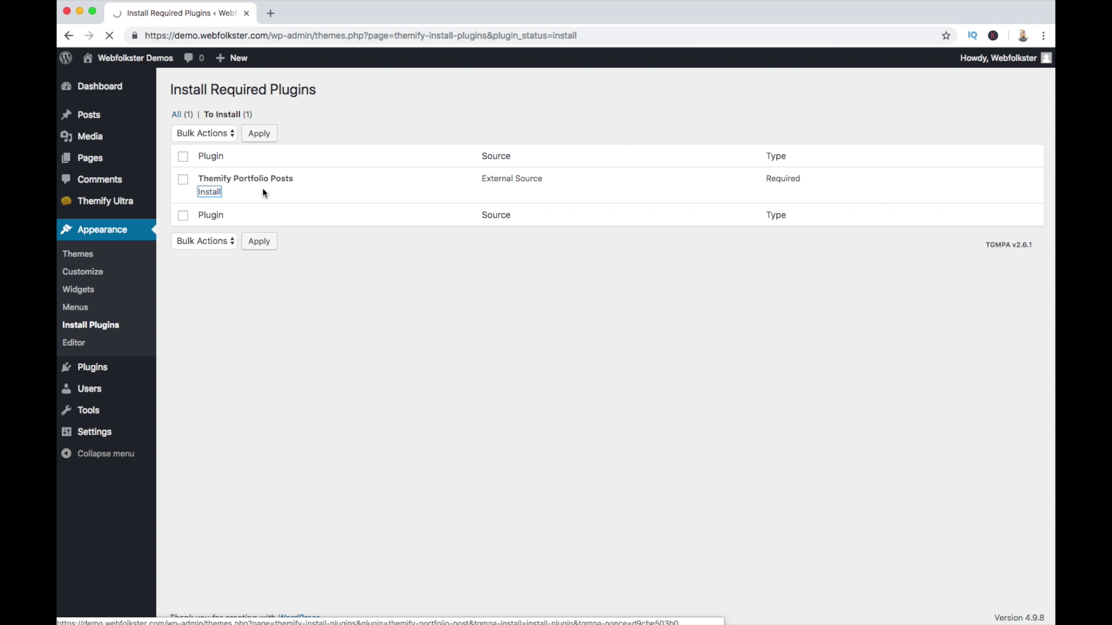
pyautogui.click(260, 198)
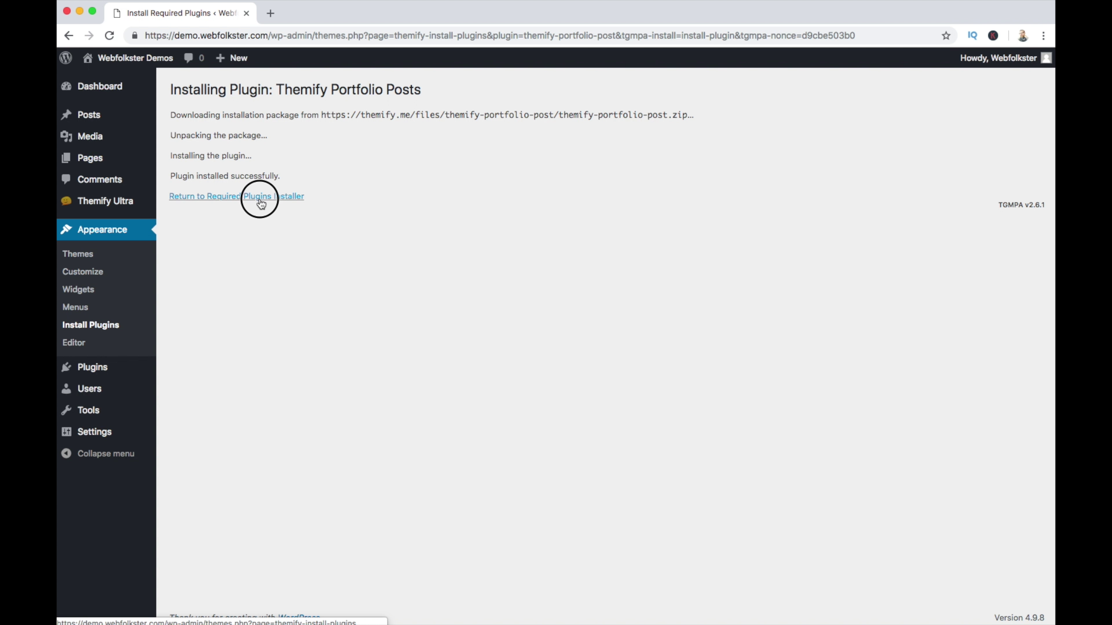
pyautogui.click(222, 194)
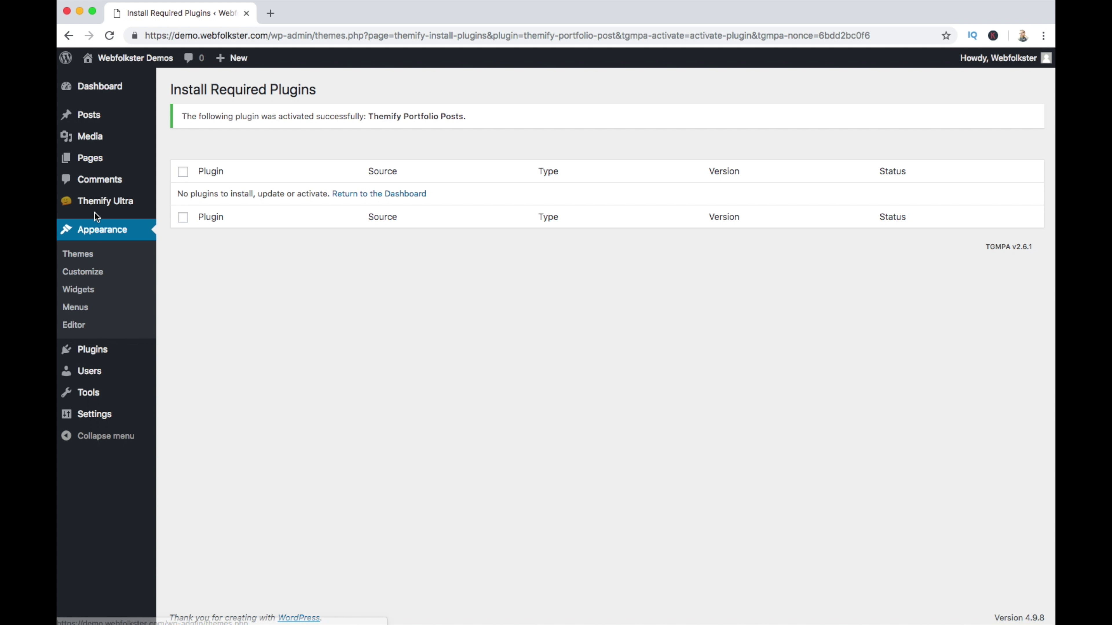
pyautogui.click(97, 350)
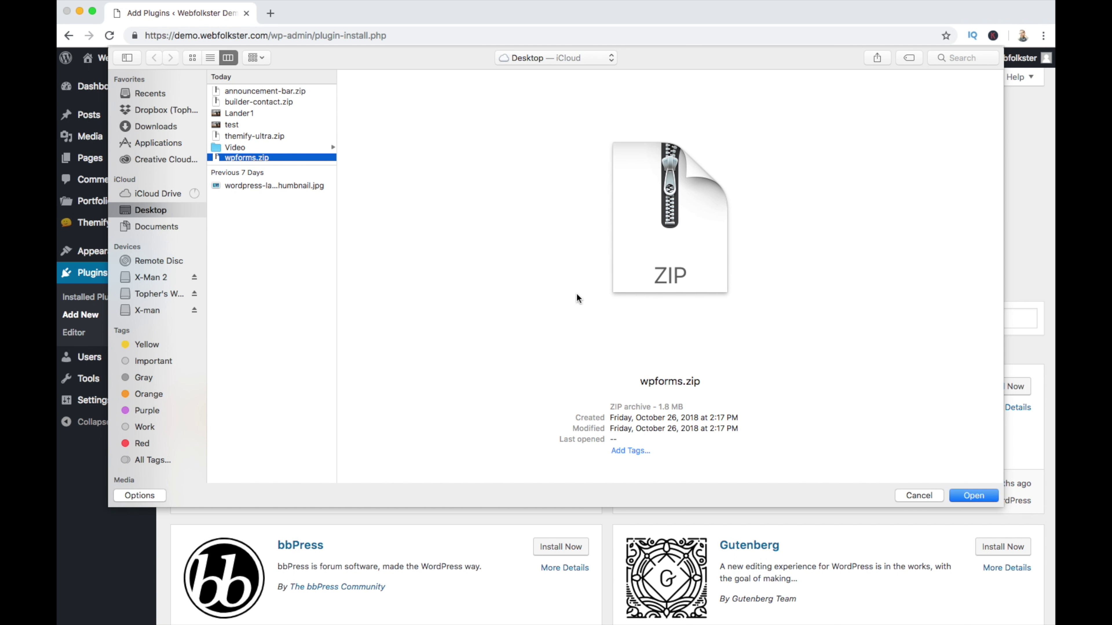
# Upload wpforms.zip, install it and activate the WPForms plugin
pyautogui.click(979, 495)
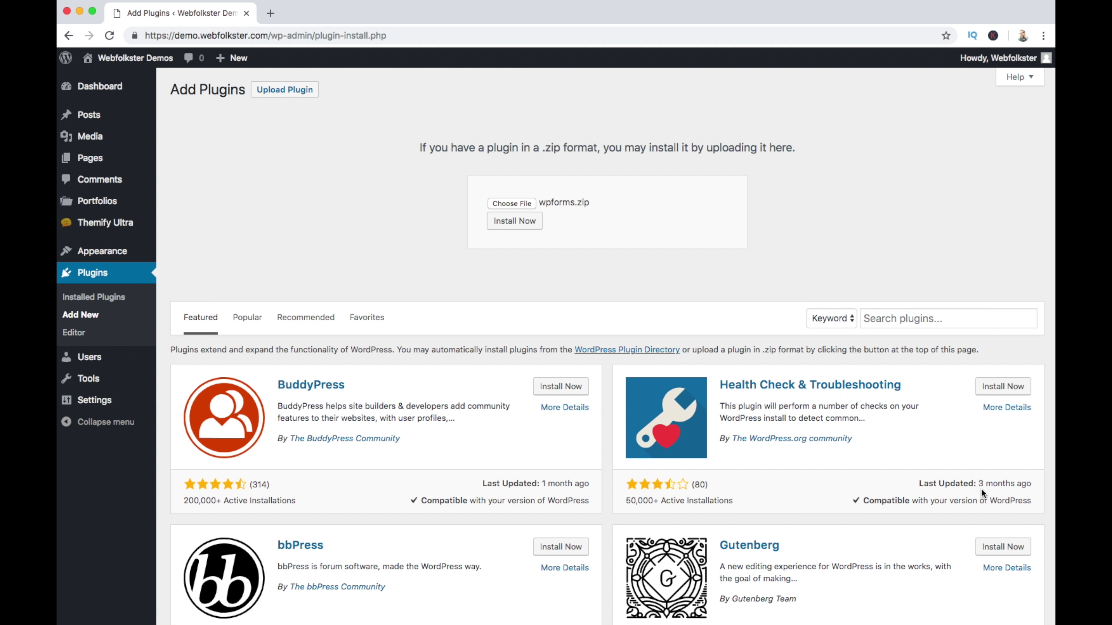
pyautogui.click(517, 223)
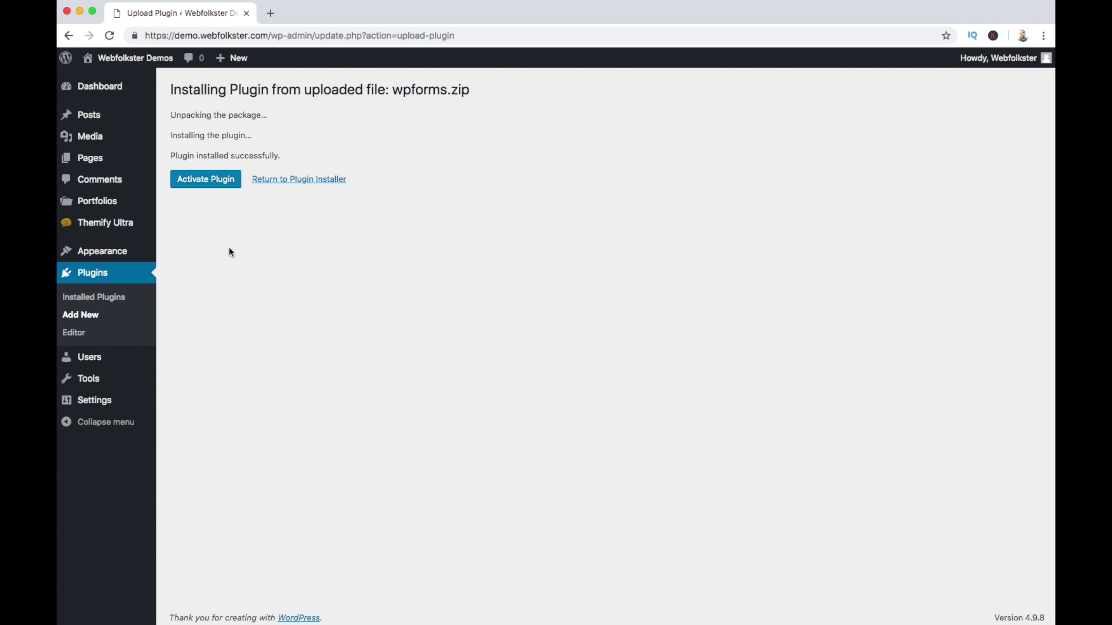
pyautogui.click(219, 184)
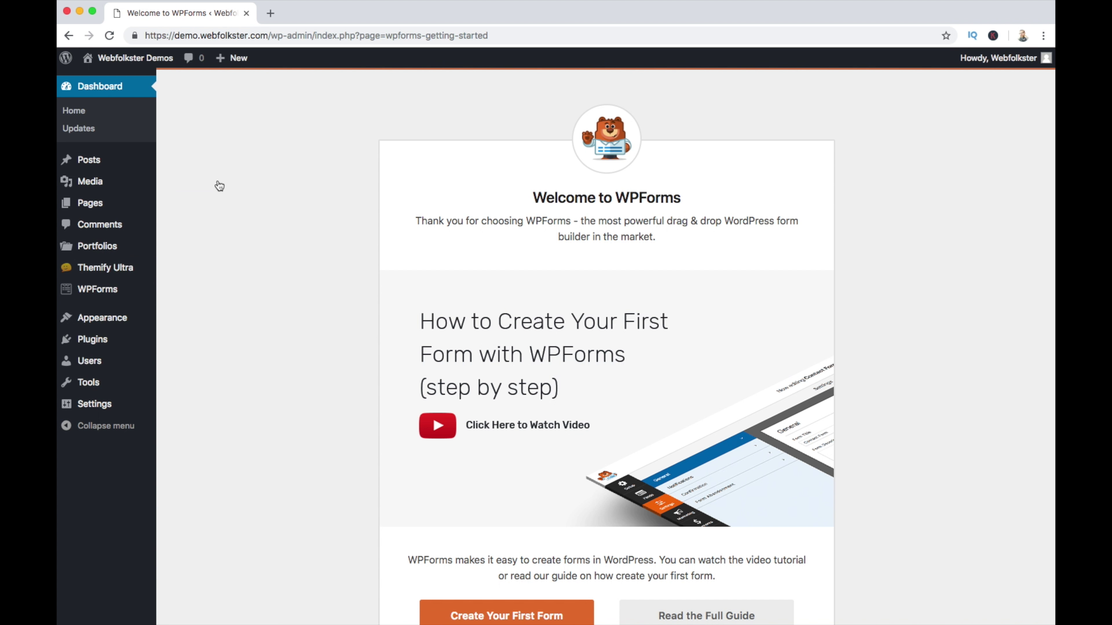
# Create a new page titled 'Lander', publish it and view it on the site
pyautogui.moveTo(94, 206)
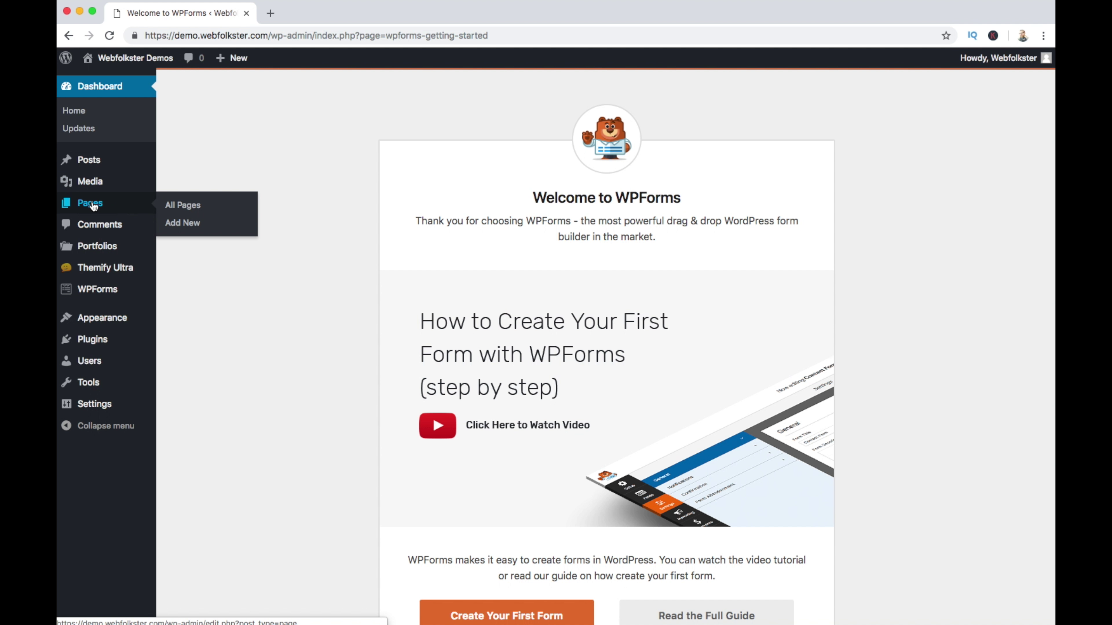
pyautogui.click(182, 223)
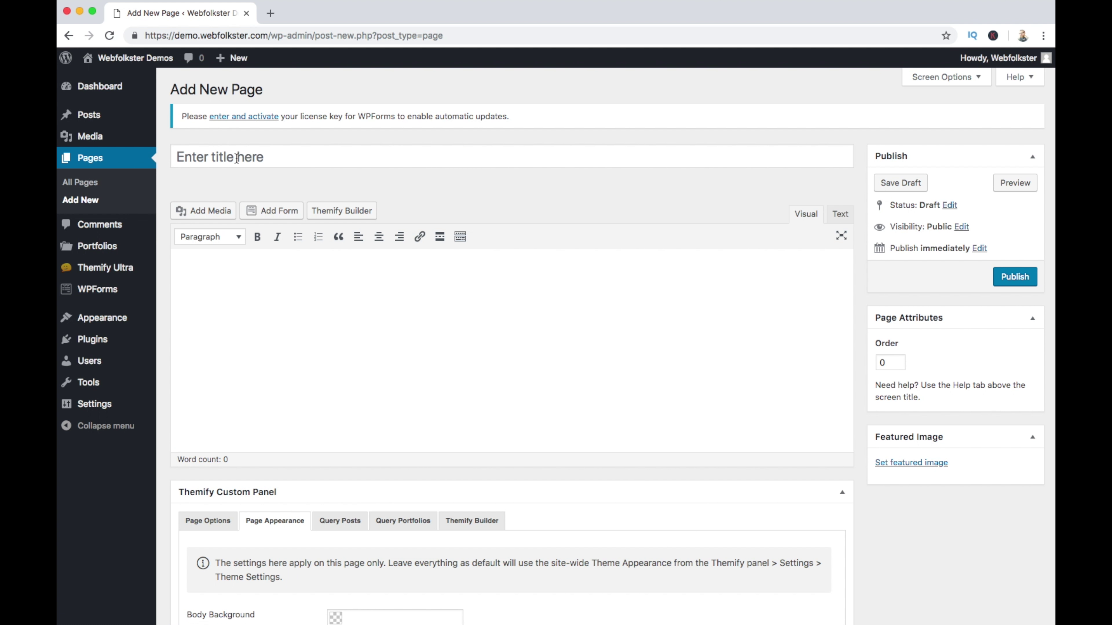
pyautogui.click(236, 157)
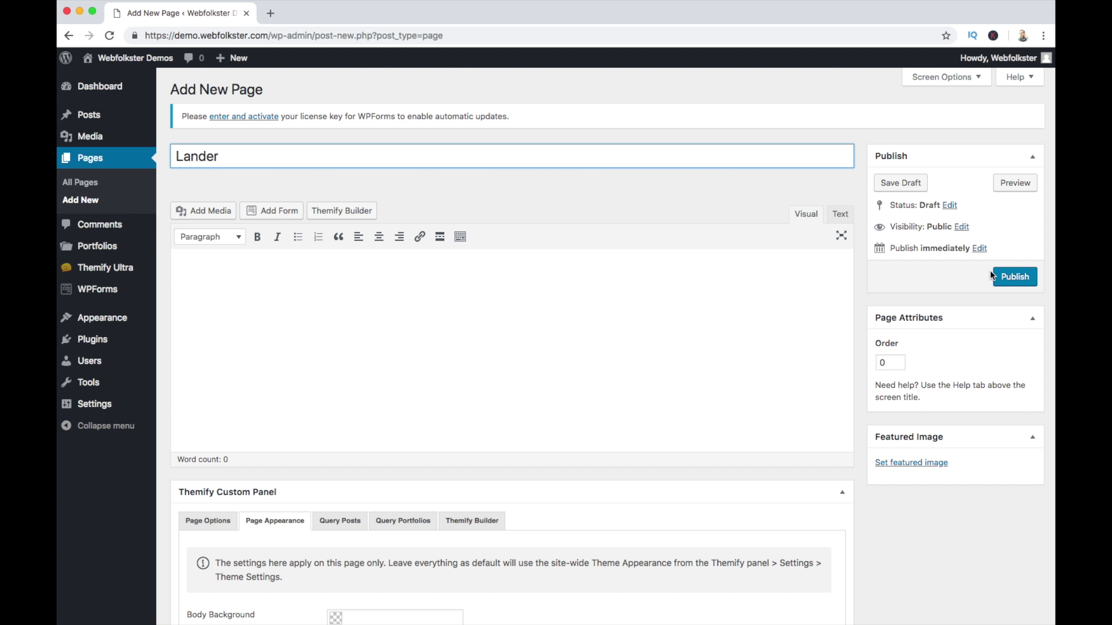
pyautogui.click(1014, 279)
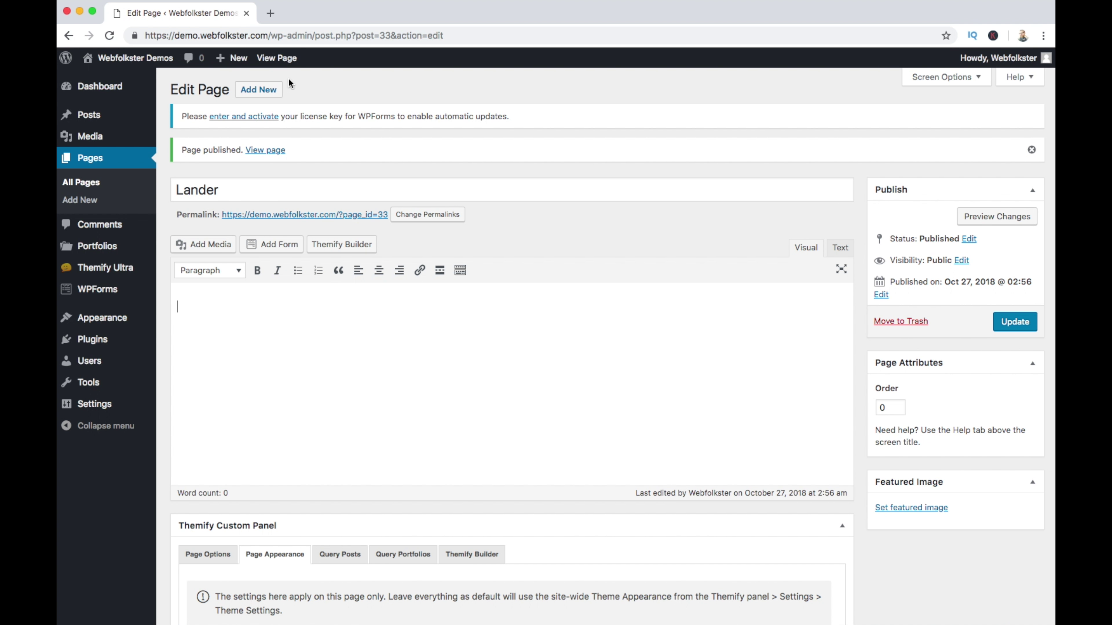
pyautogui.click(281, 61)
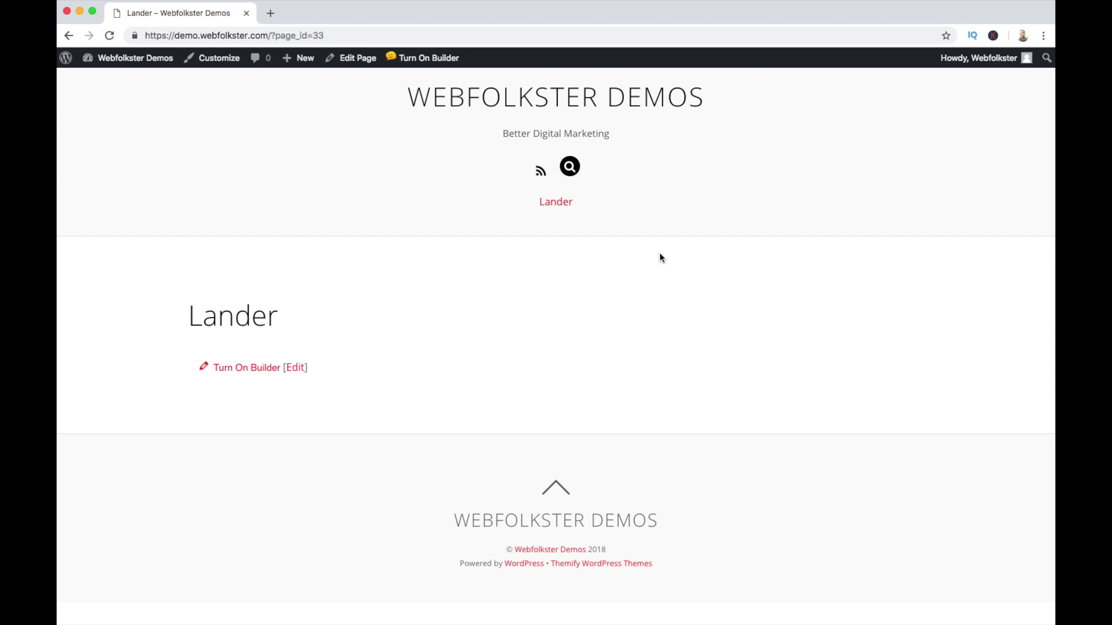
# In the front-end builder, search layouts for 'app' and replace the page content with App Page
pyautogui.click(433, 58)
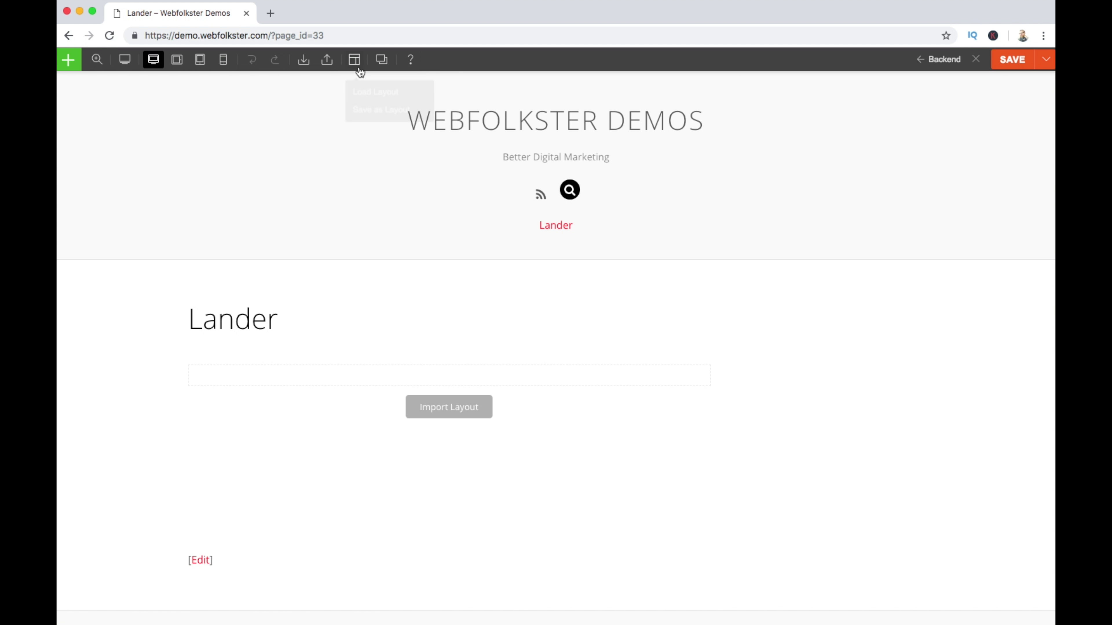
pyautogui.moveTo(355, 61)
pyautogui.click(366, 90)
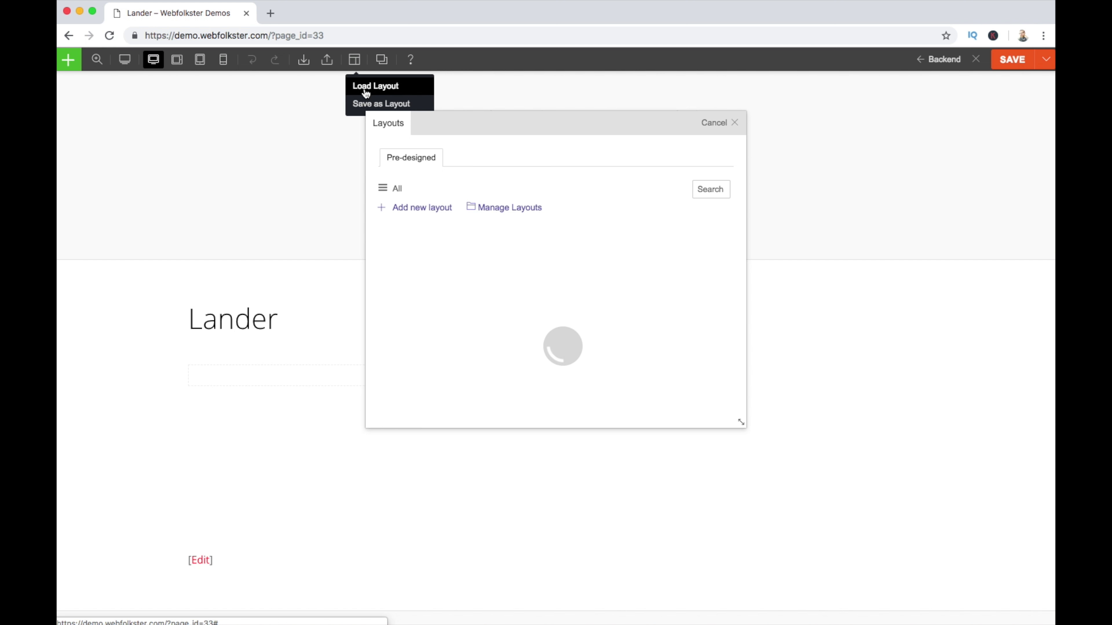
pyautogui.click(717, 189)
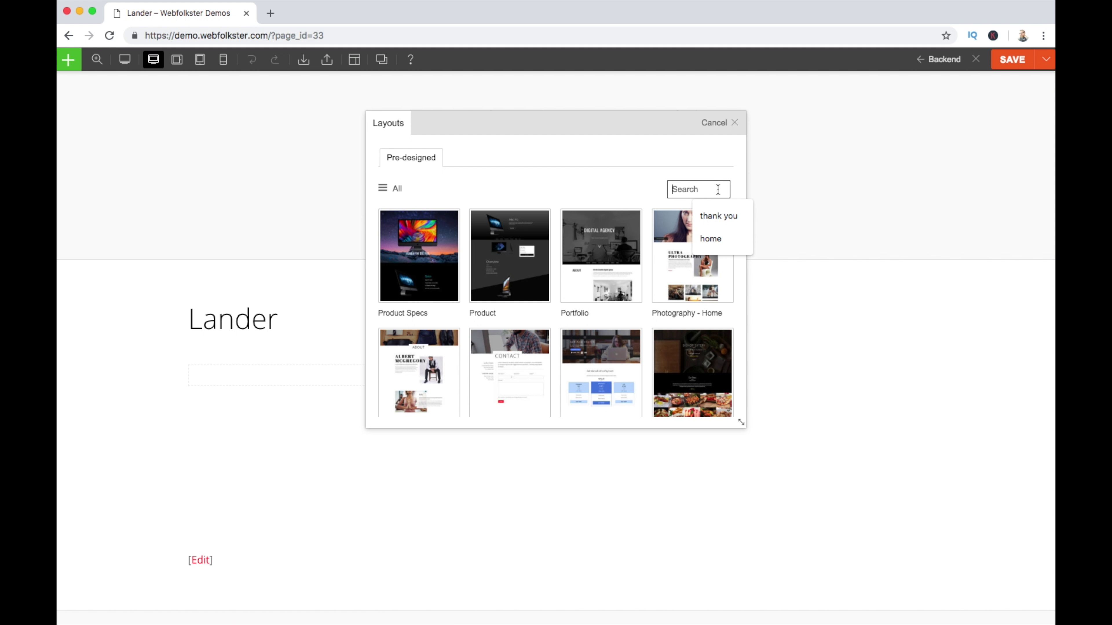
pyautogui.write('app')
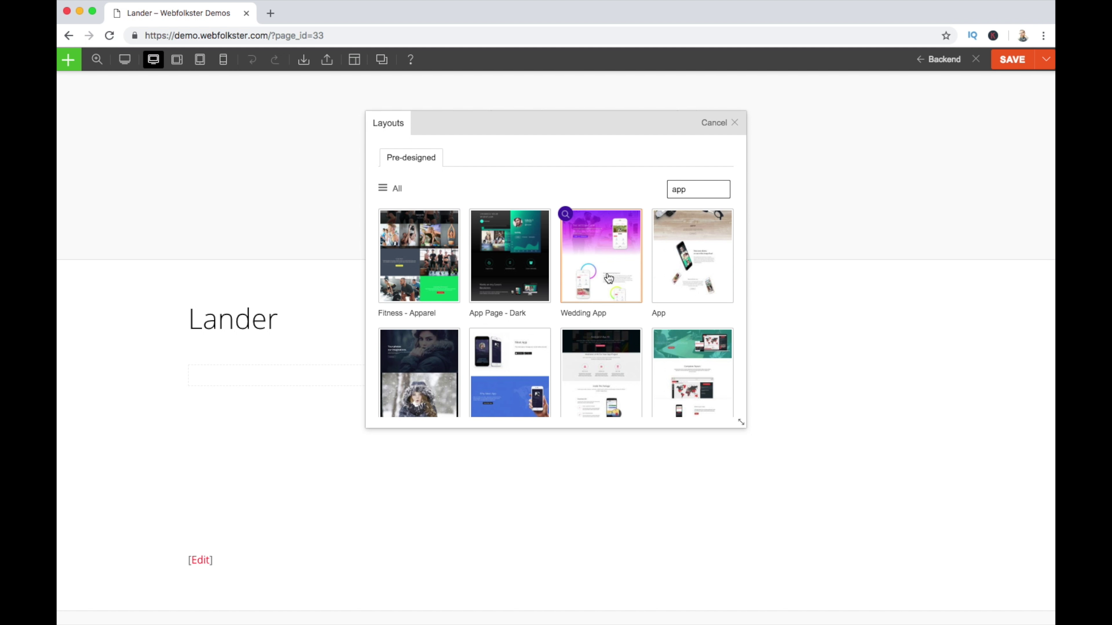
pyautogui.scroll(-10, 608, 278)
pyautogui.click(439, 321)
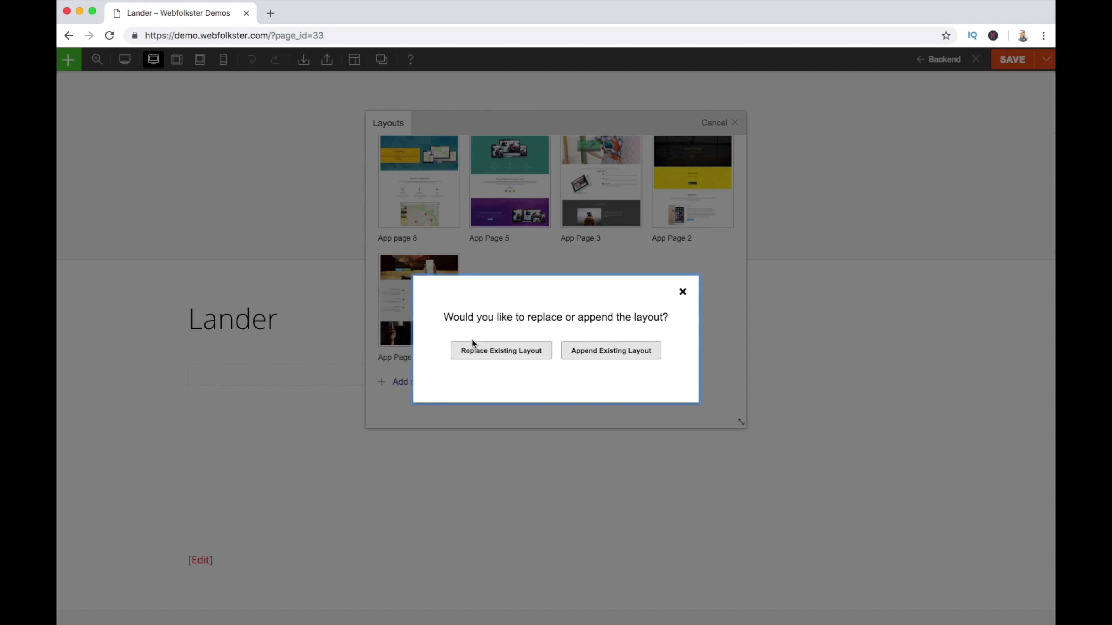
pyautogui.click(489, 351)
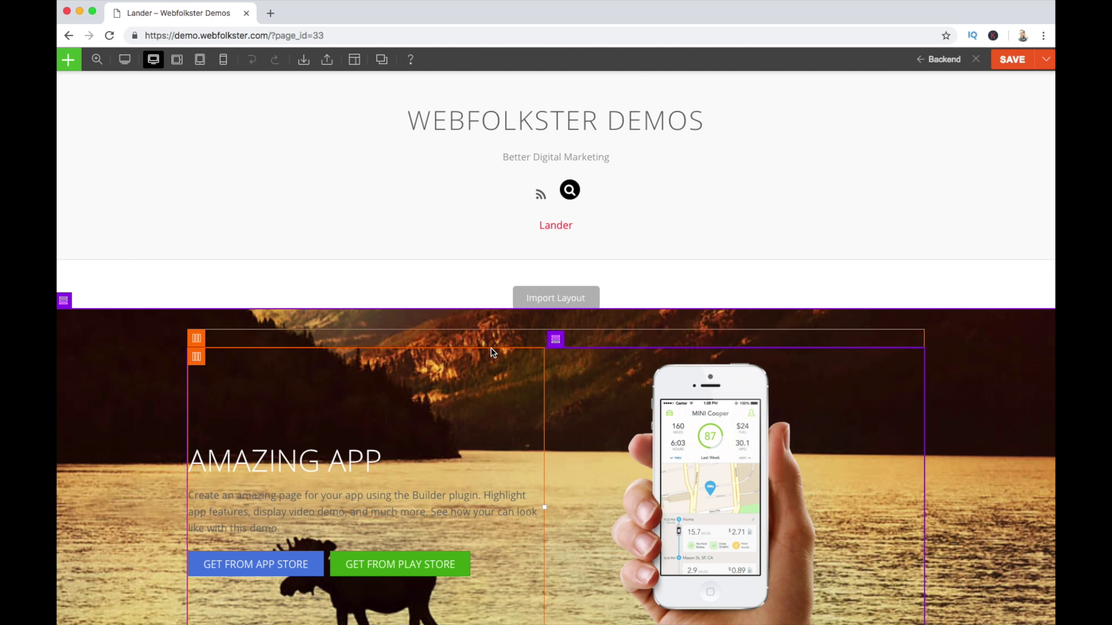
# Review the imported layout, save the builder changes and go to the page's admin editor
pyautogui.scroll(-20, 882, 226)
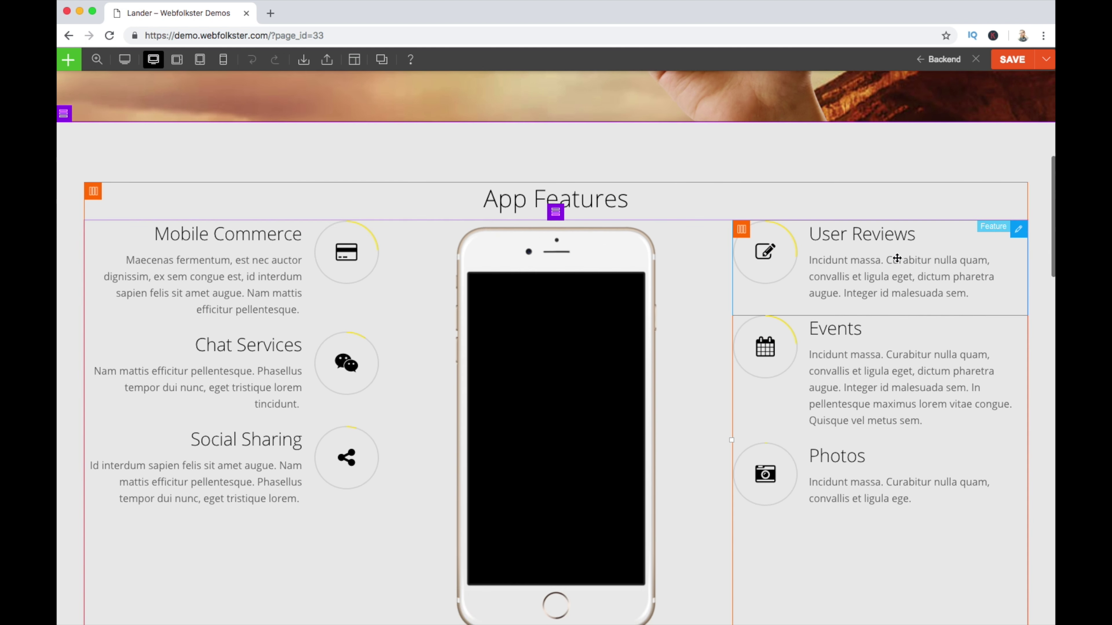
pyautogui.scroll(-10, 897, 258)
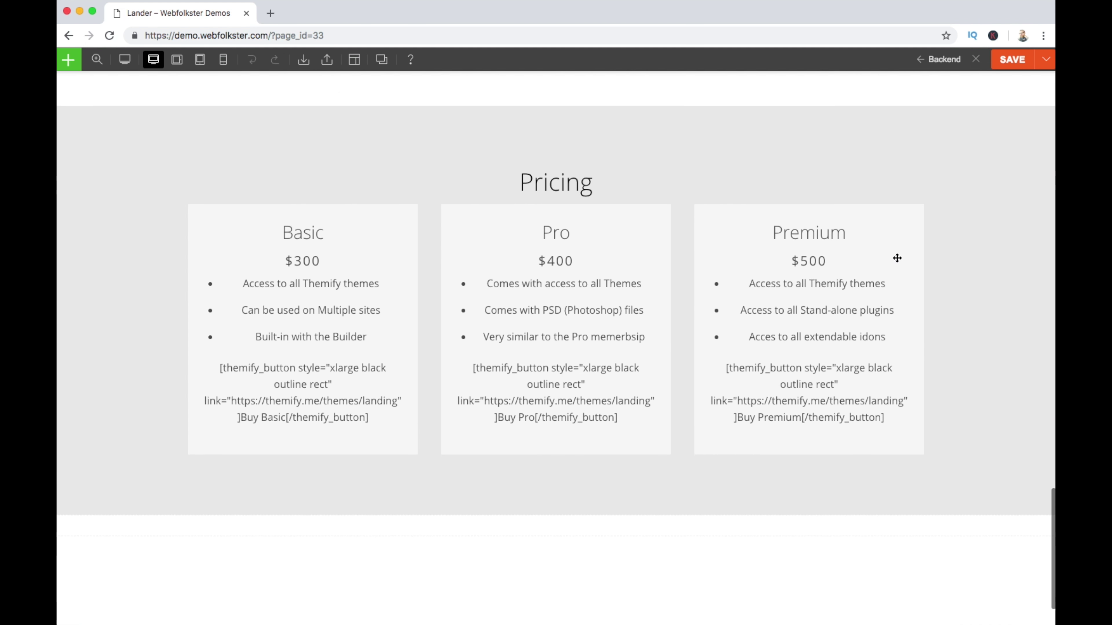
pyautogui.scroll(20, 897, 258)
pyautogui.scroll(10, 895, 257)
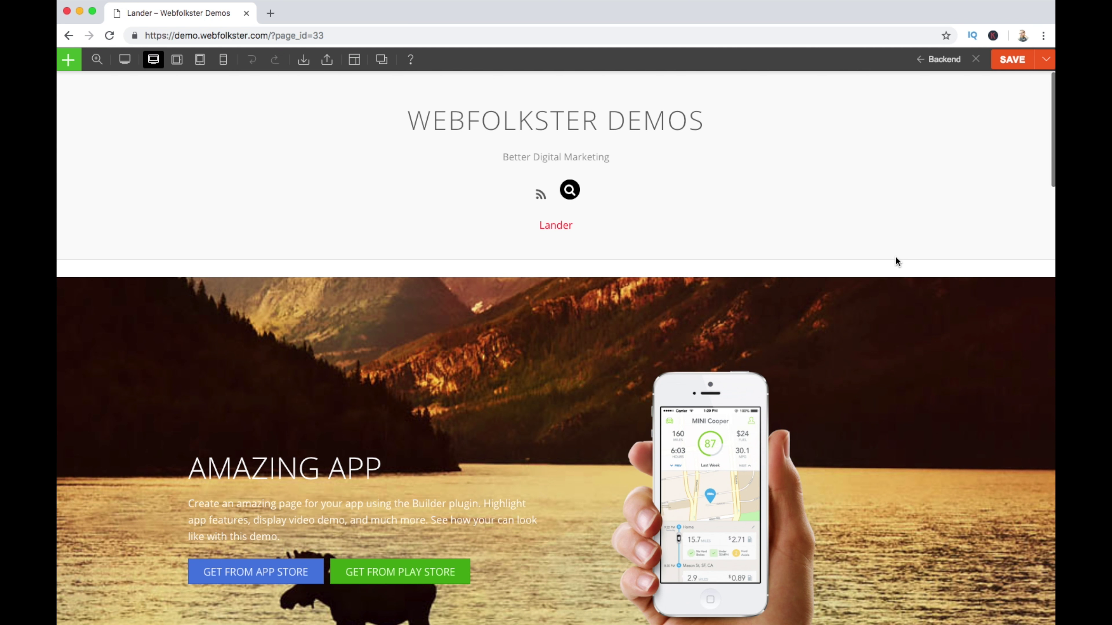
pyautogui.click(1012, 61)
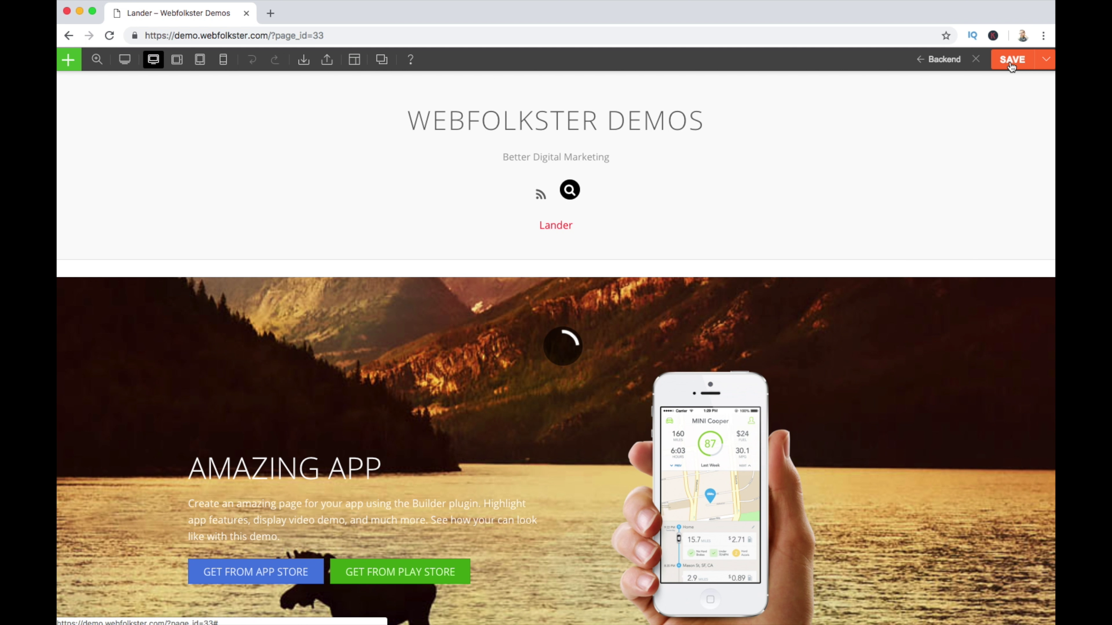
pyautogui.click(975, 59)
pyautogui.click(364, 63)
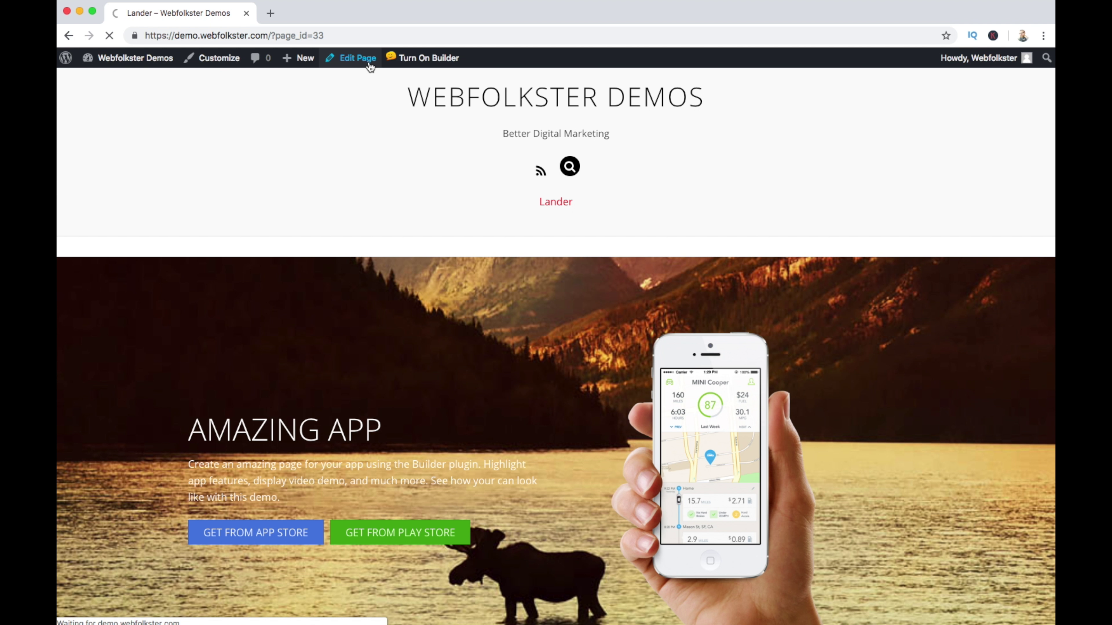
# Set the Lander page header layout to Header Horizontal and update the page
pyautogui.scroll(-7, 380, 261)
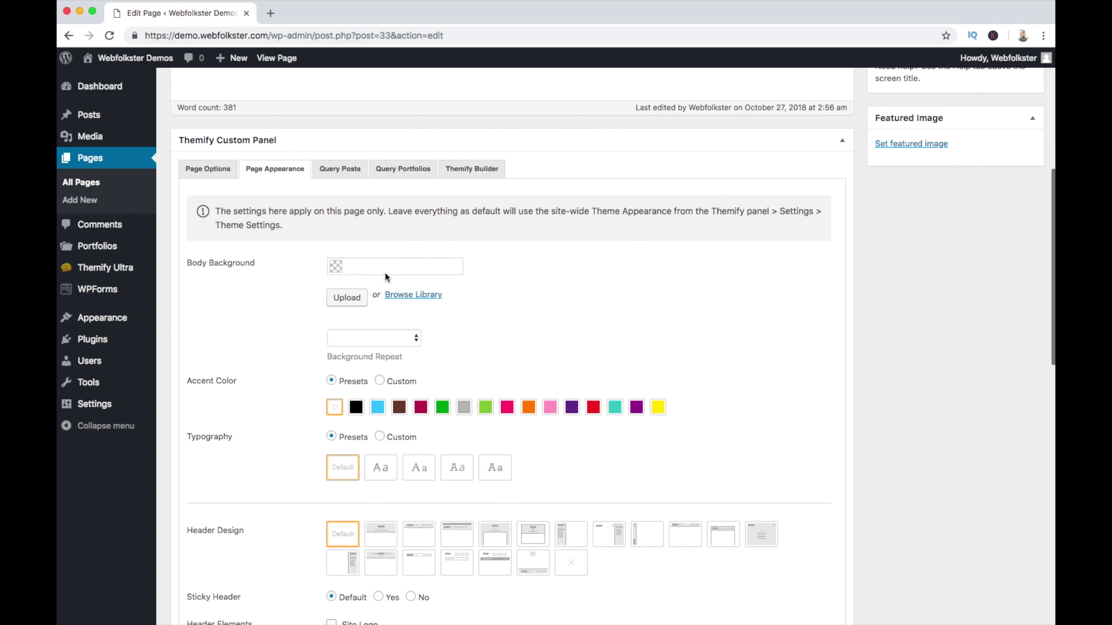
pyautogui.scroll(-5, 385, 272)
pyautogui.click(423, 334)
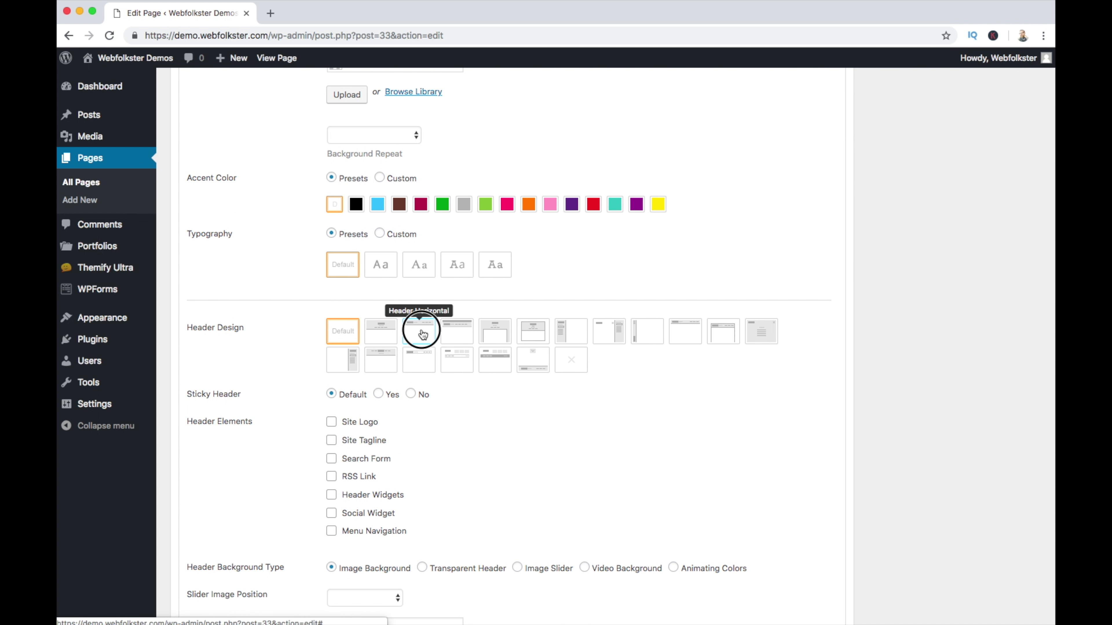
pyautogui.scroll(12, 684, 308)
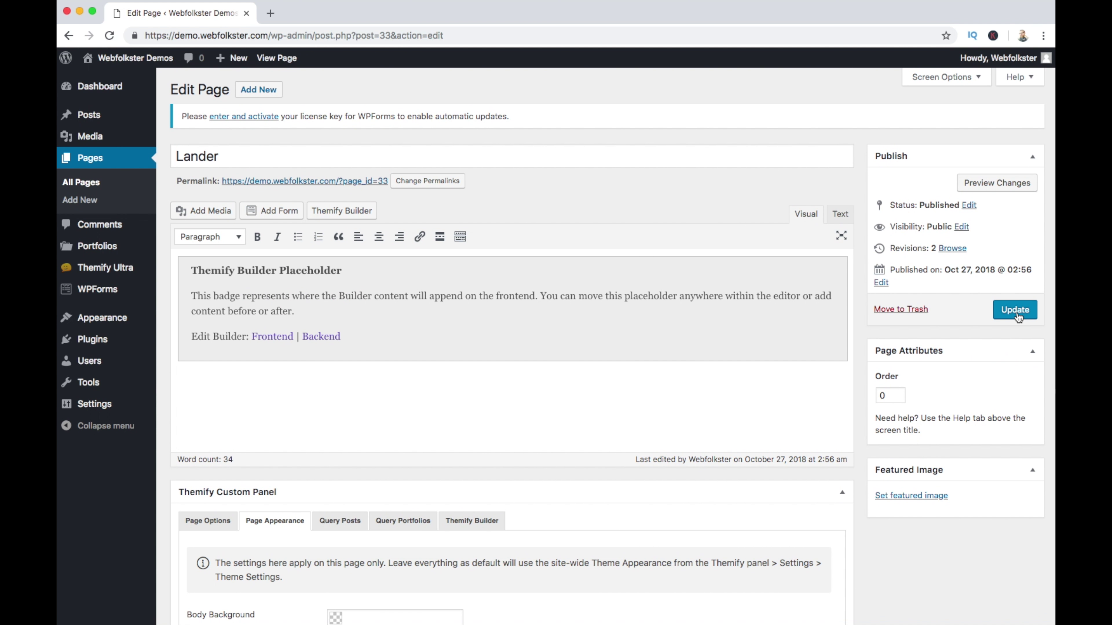
pyautogui.click(1015, 309)
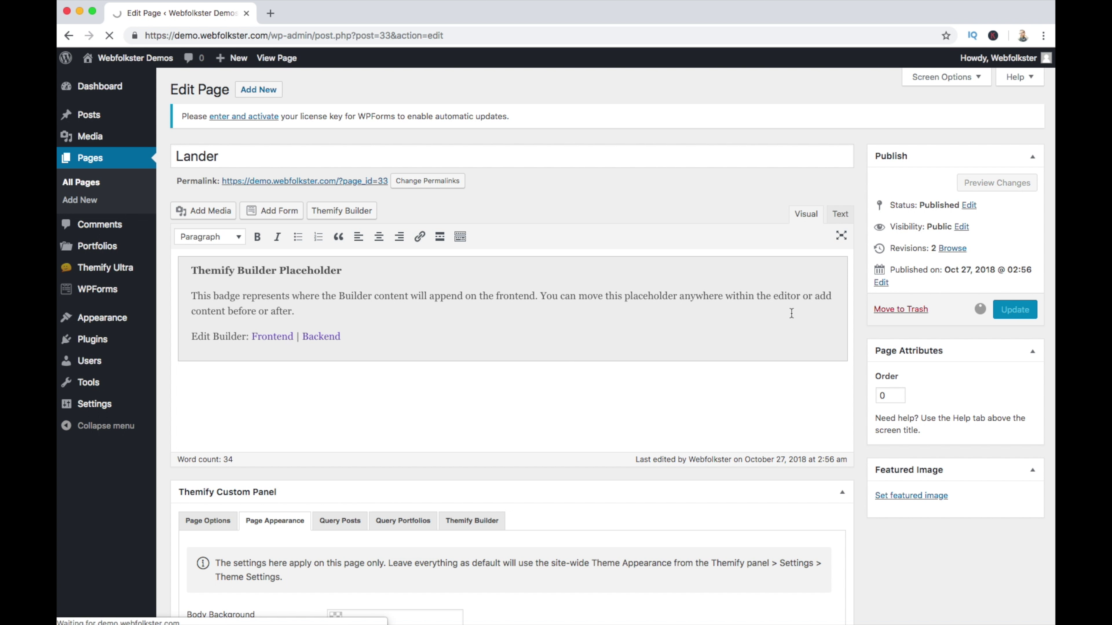
# Set Header Background Type to Transparent Header, update, and view the live page
pyautogui.scroll(-15, 354, 332)
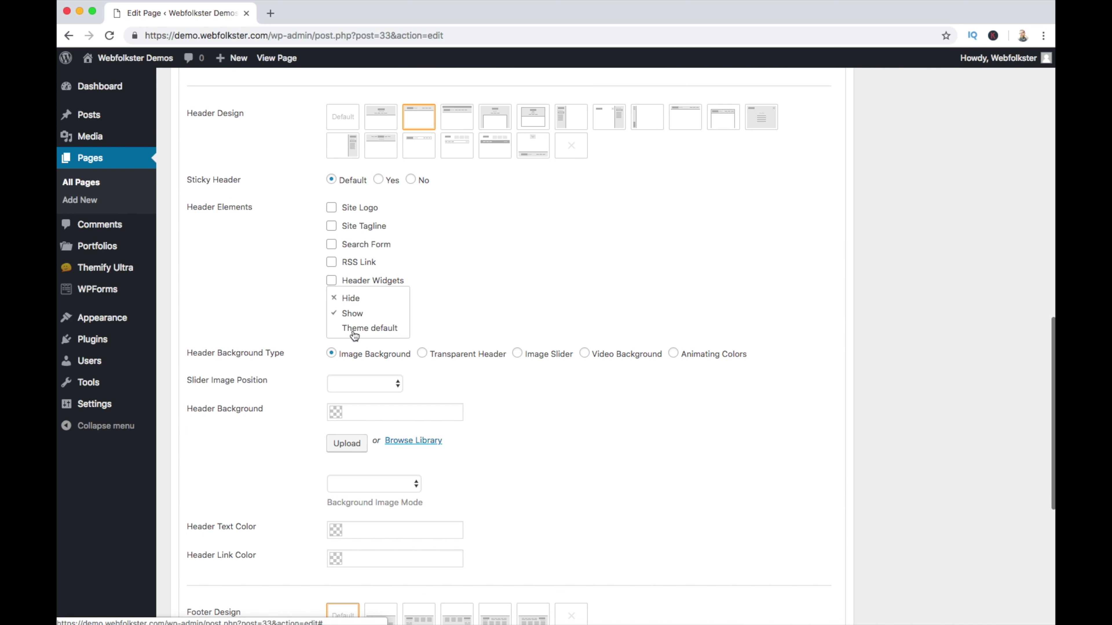
pyautogui.scroll(-8, 277, 335)
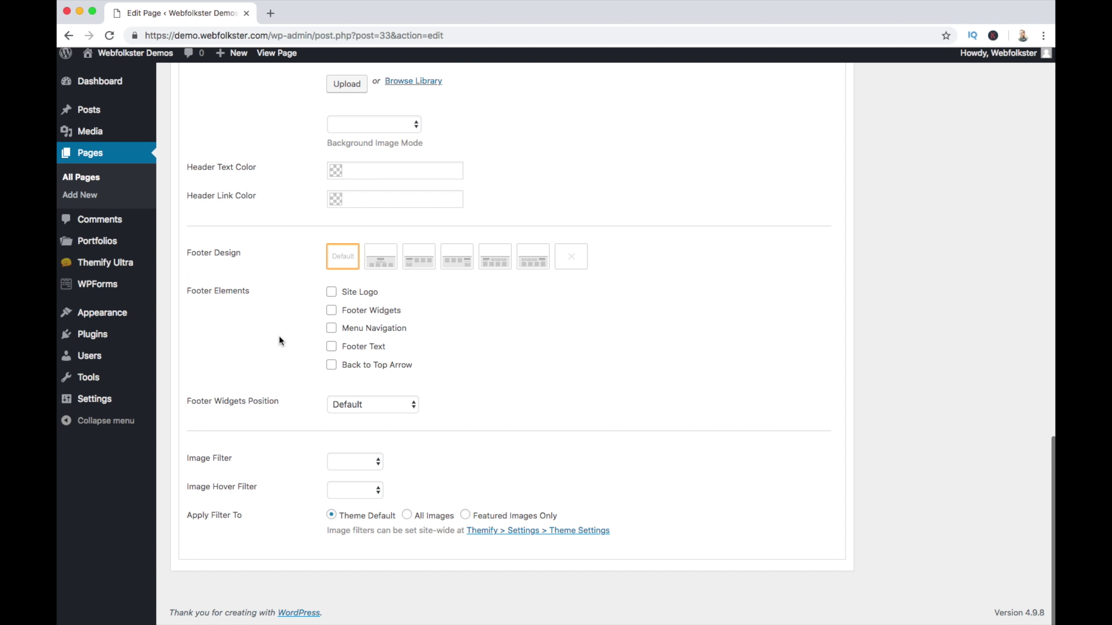
pyautogui.scroll(8, 279, 341)
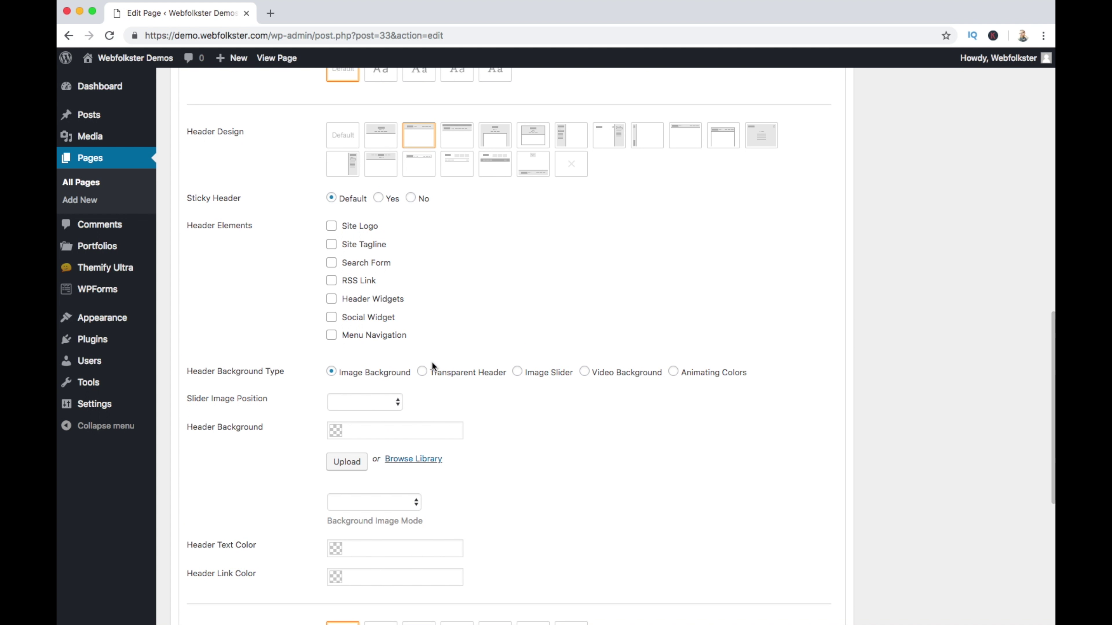
pyautogui.click(422, 372)
pyautogui.scroll(12, 700, 386)
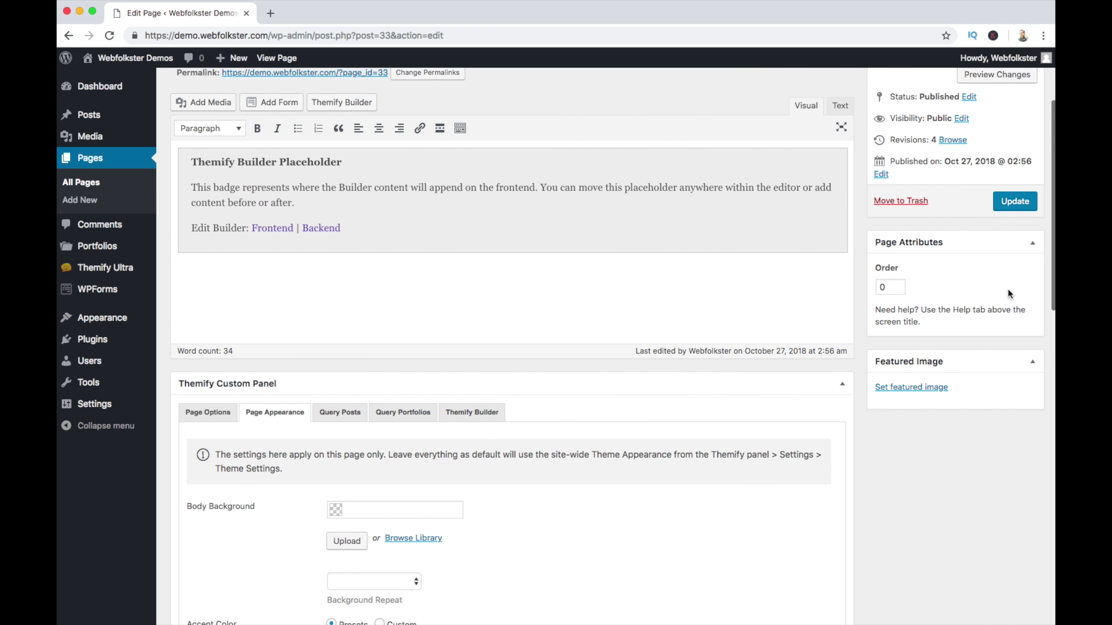
pyautogui.scroll(3, 1024, 315)
pyautogui.click(1021, 345)
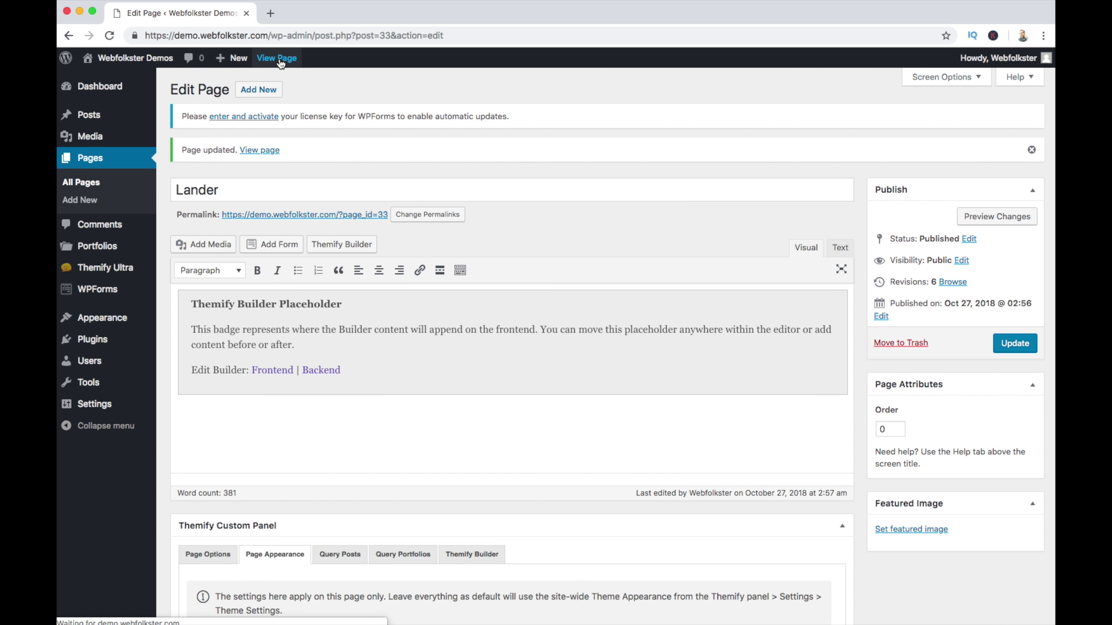
pyautogui.click(281, 62)
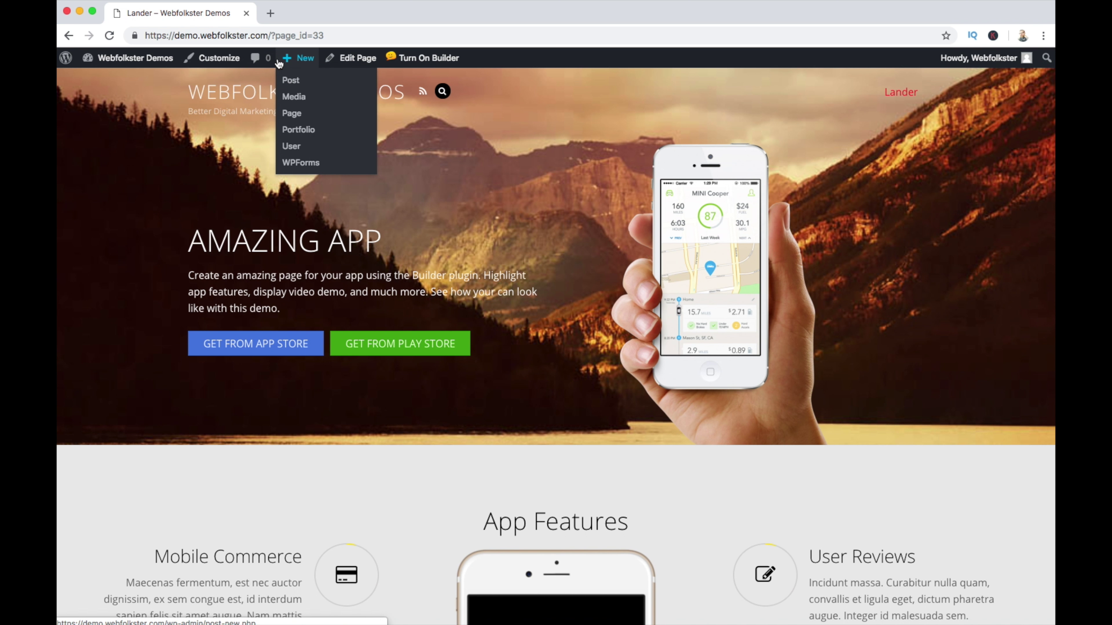
# Scroll the live Lander page to check the transparent header over the hero, then reopen the builder
pyautogui.scroll(-10, 943, 206)
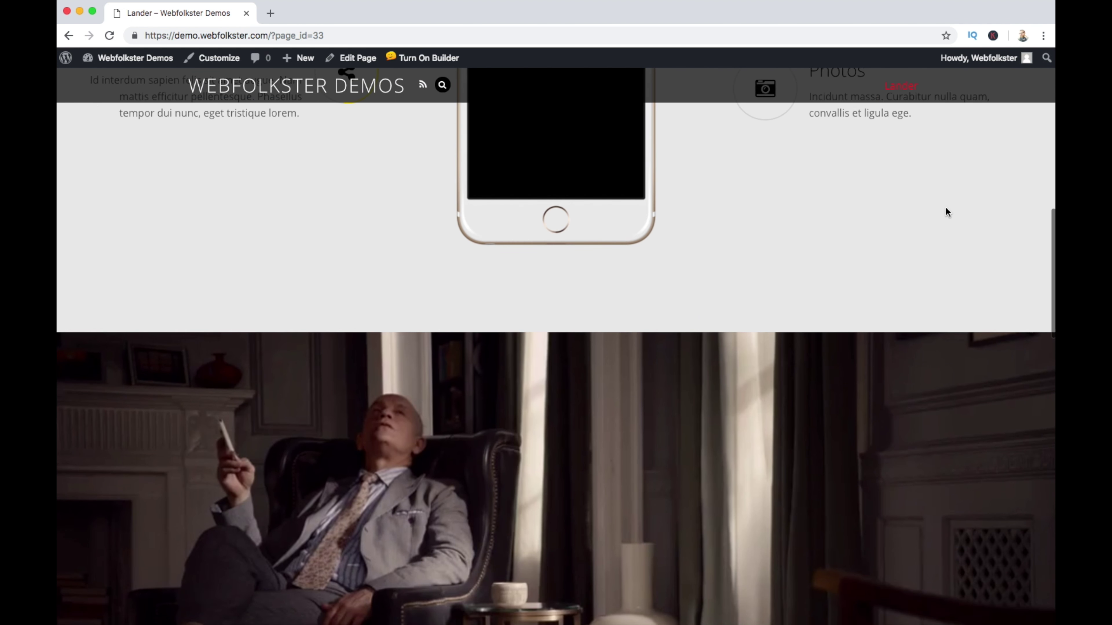
pyautogui.scroll(-10, 945, 212)
pyautogui.scroll(20, 945, 212)
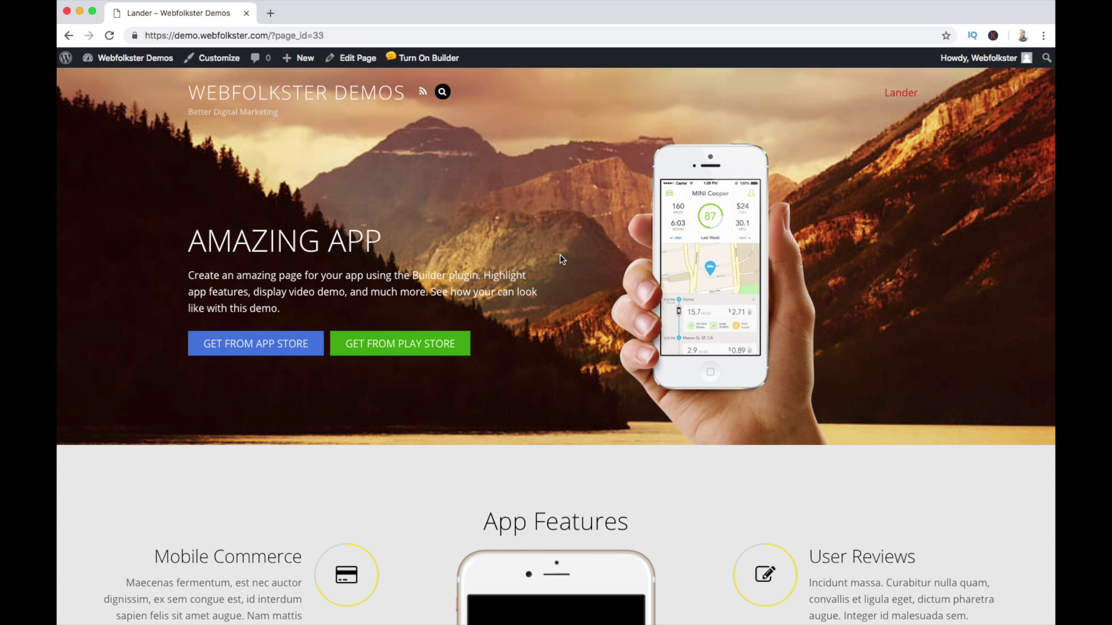
pyautogui.scroll(-15, 562, 259)
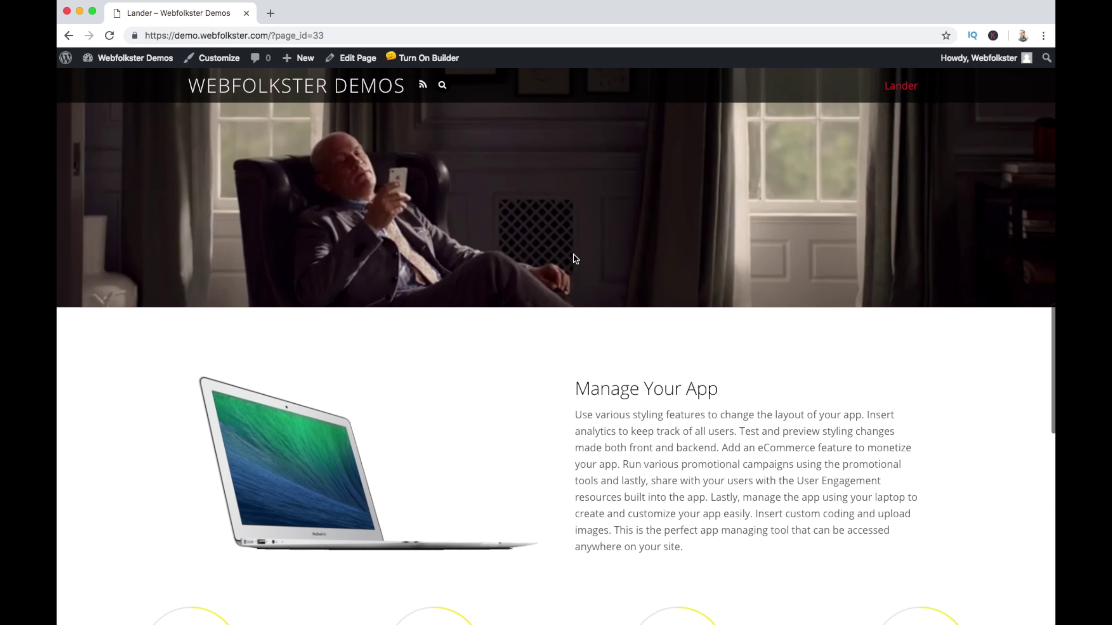
pyautogui.scroll(-10, 575, 258)
pyautogui.scroll(20, 573, 256)
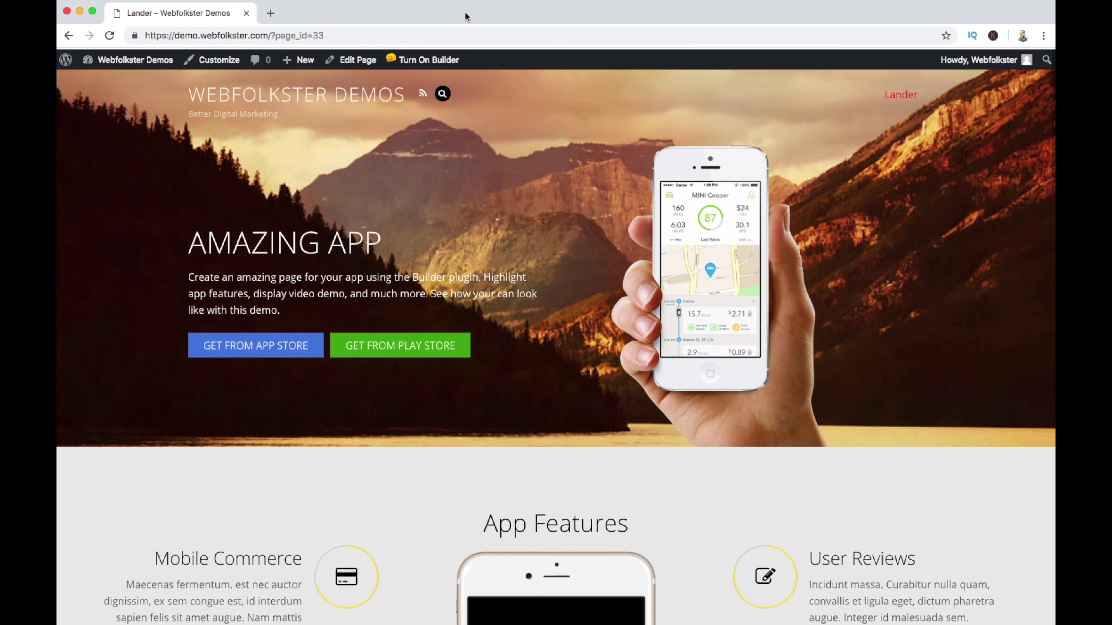
pyautogui.click(430, 60)
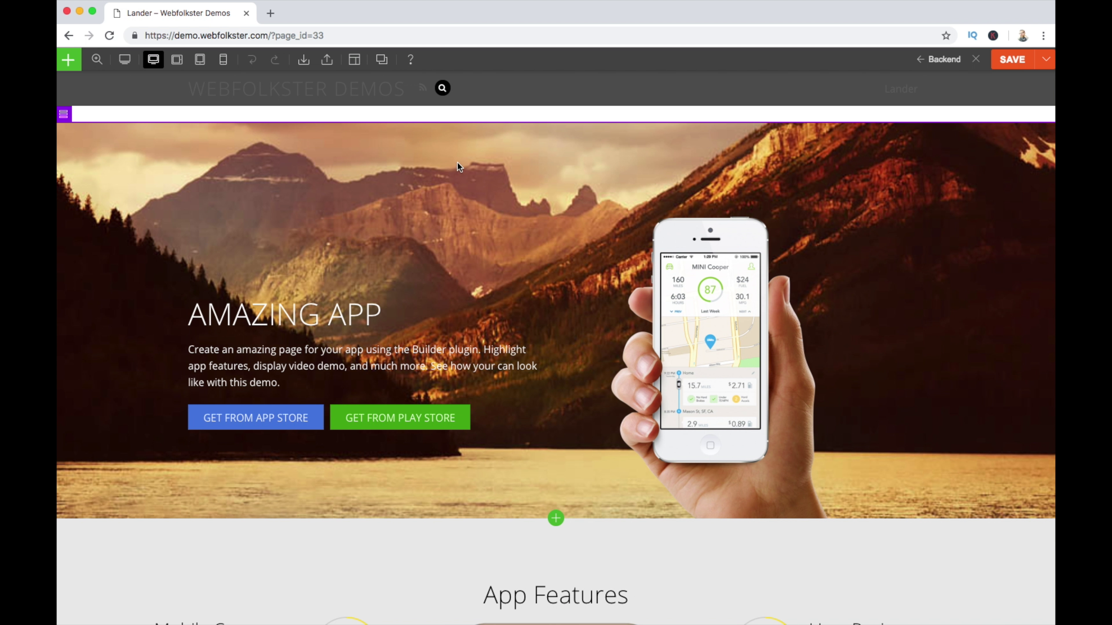
pyautogui.moveTo(356, 65)
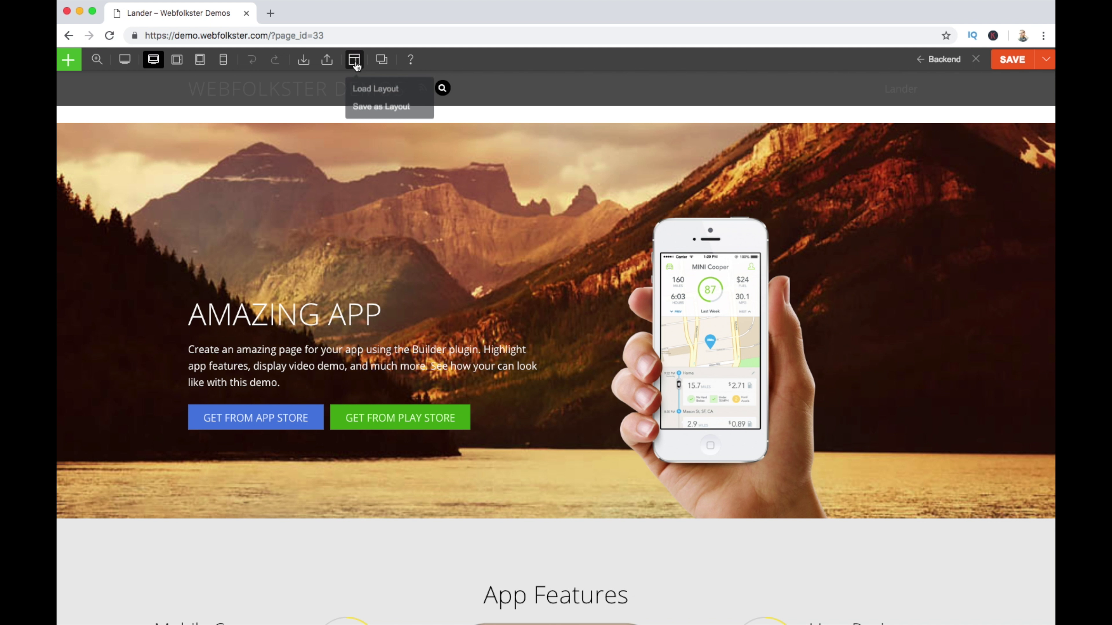
pyautogui.click(362, 89)
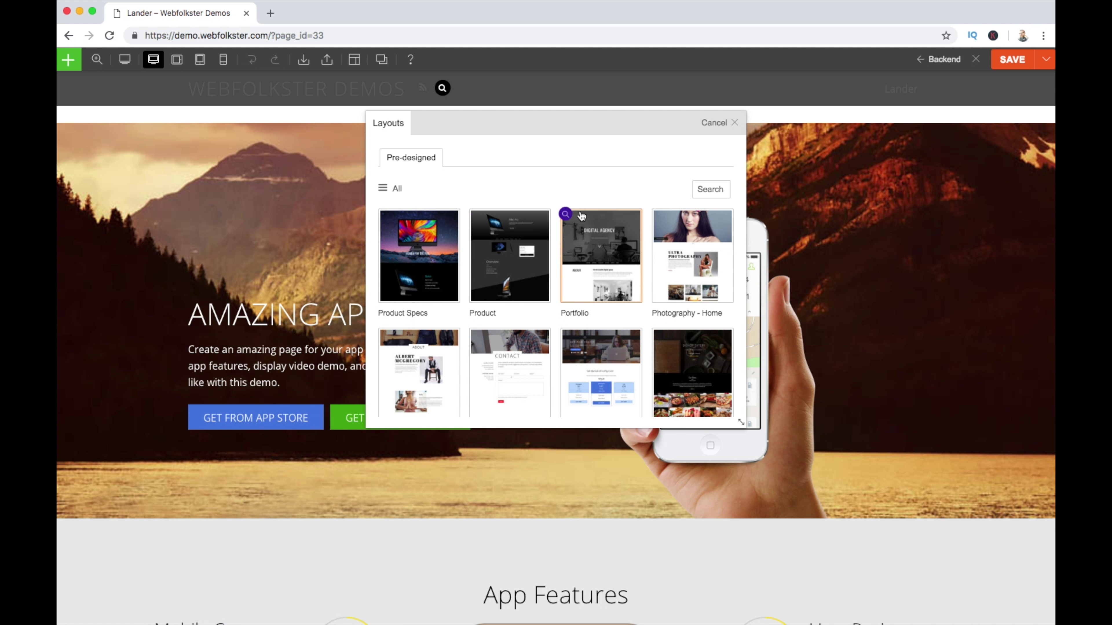
pyautogui.scroll(-10, 555, 200)
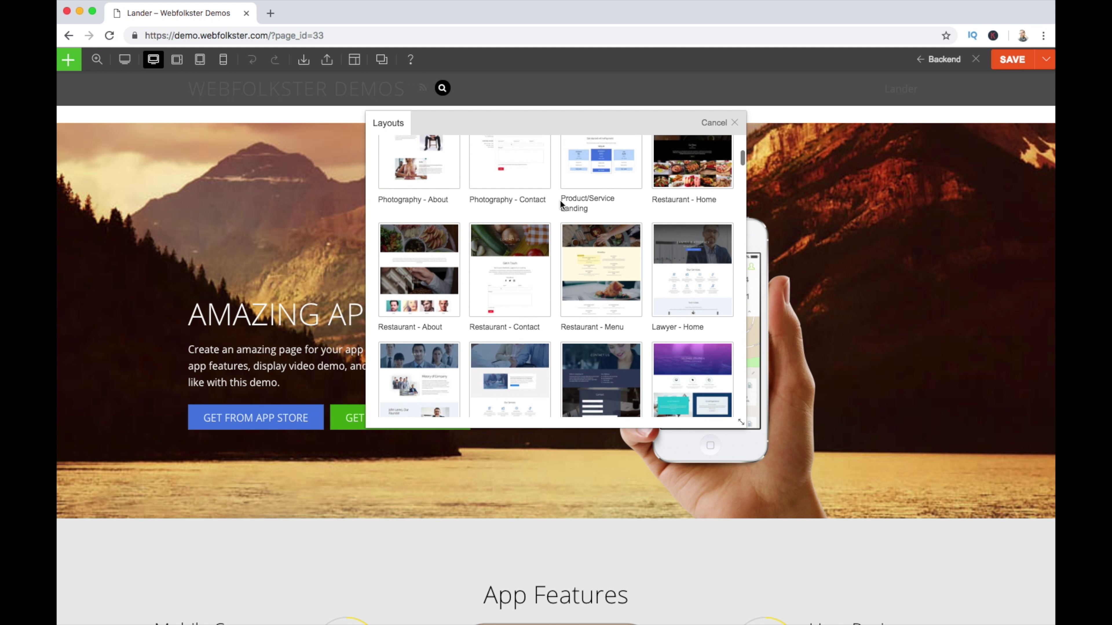
pyautogui.scroll(-3, 560, 202)
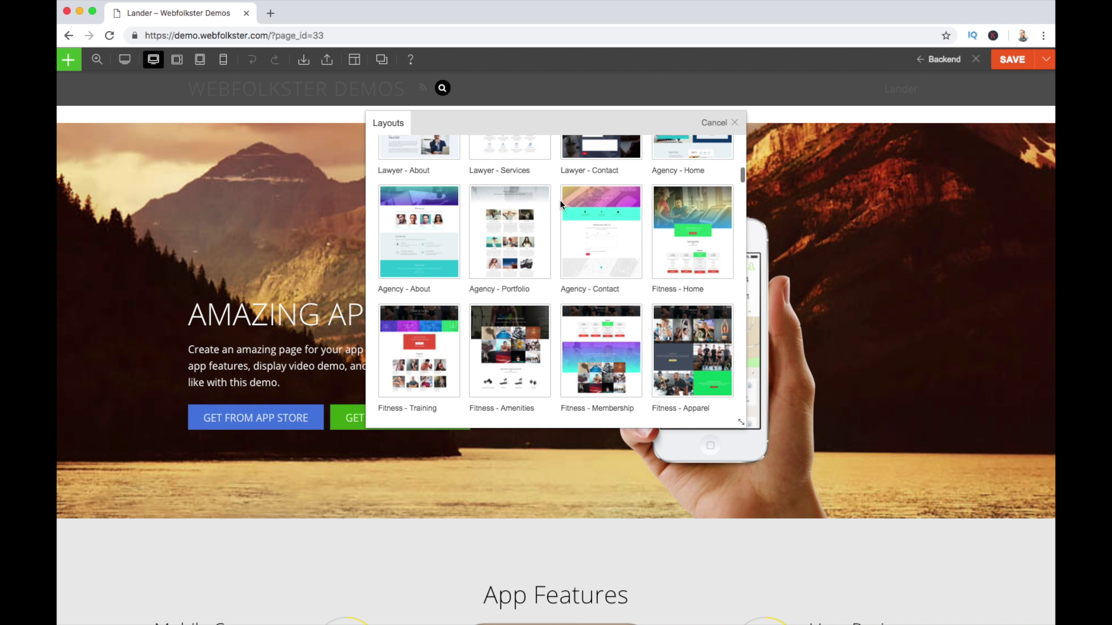
pyautogui.scroll(-20, 560, 200)
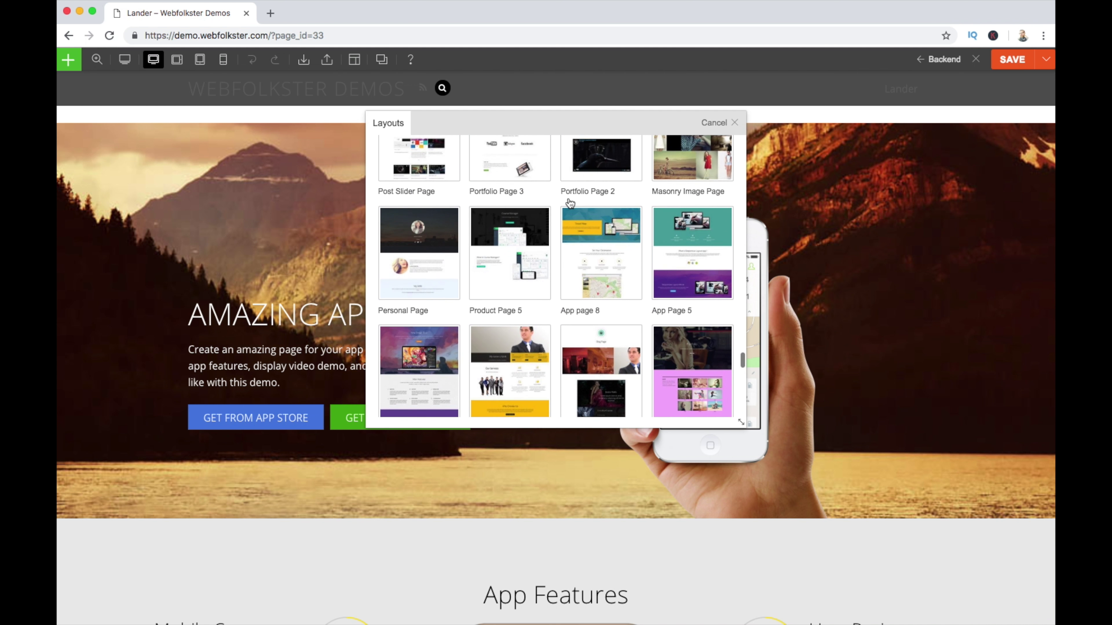
pyautogui.scroll(-15, 569, 203)
pyautogui.scroll(2, 569, 203)
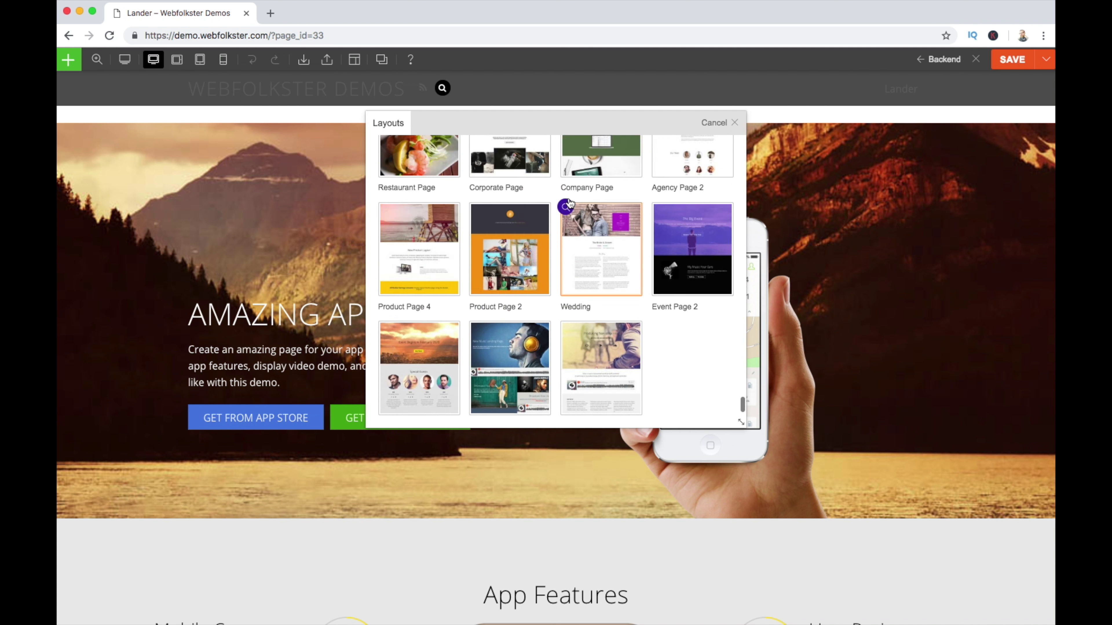
pyautogui.scroll(15, 569, 202)
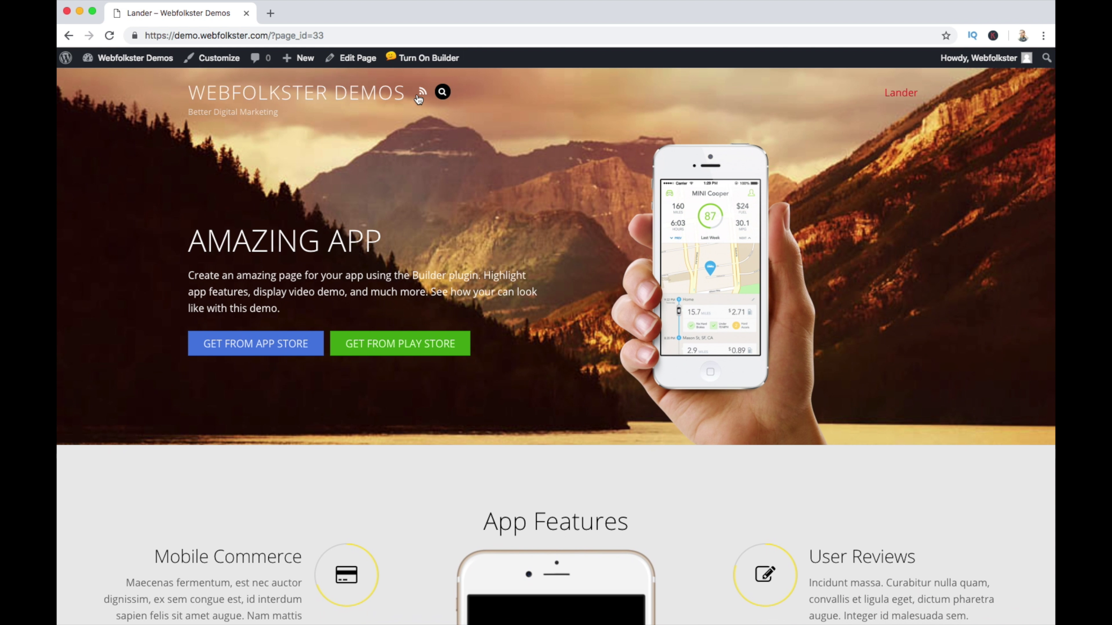
# In Page Appearance header elements, hide the Site Tagline and Search Form, then update the page
pyautogui.moveTo(443, 95)
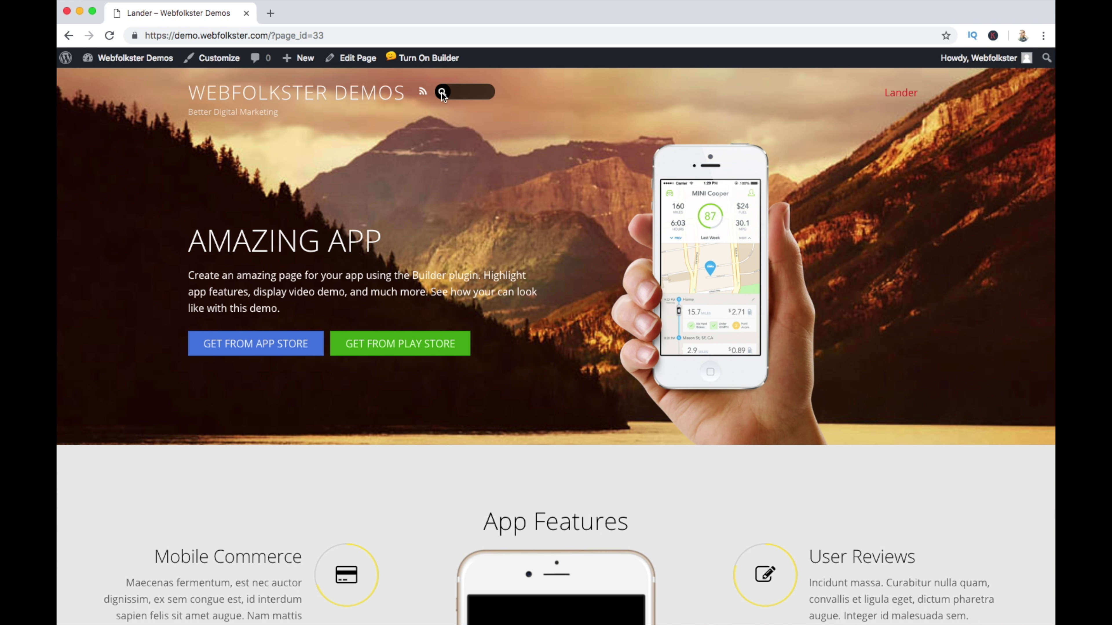
pyautogui.click(344, 64)
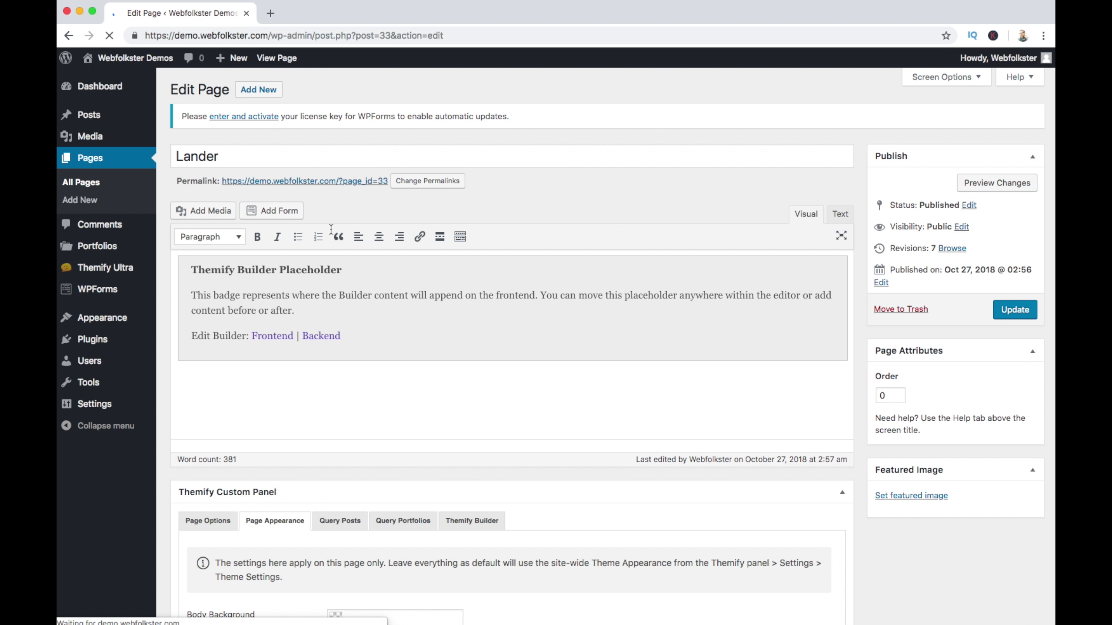
pyautogui.scroll(-10, 333, 230)
pyautogui.scroll(-5, 331, 226)
pyautogui.click(332, 324)
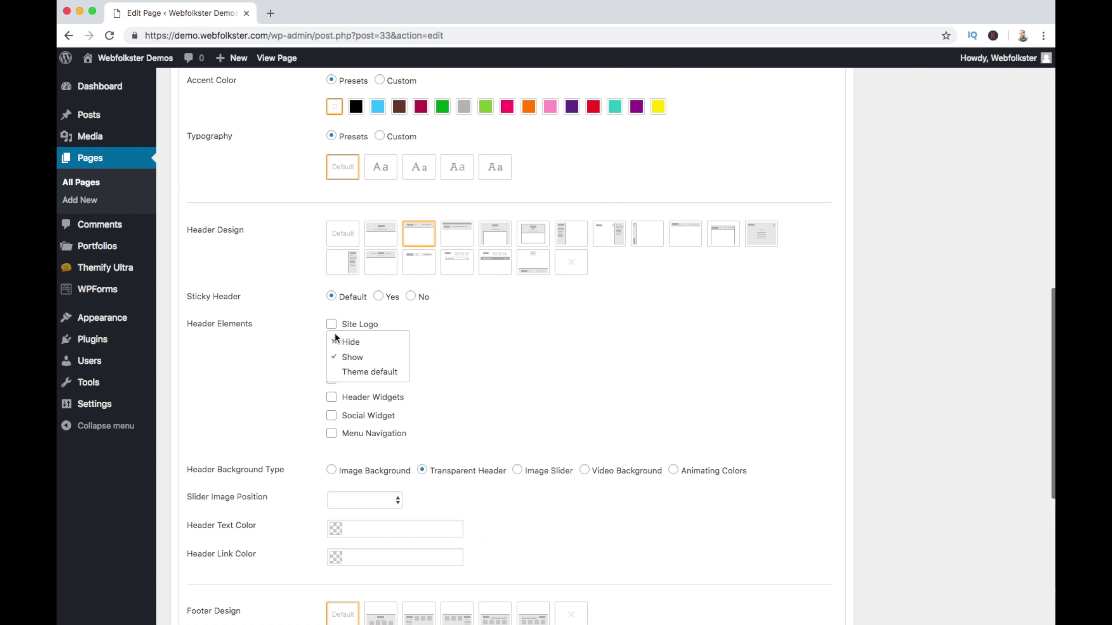
pyautogui.click(335, 342)
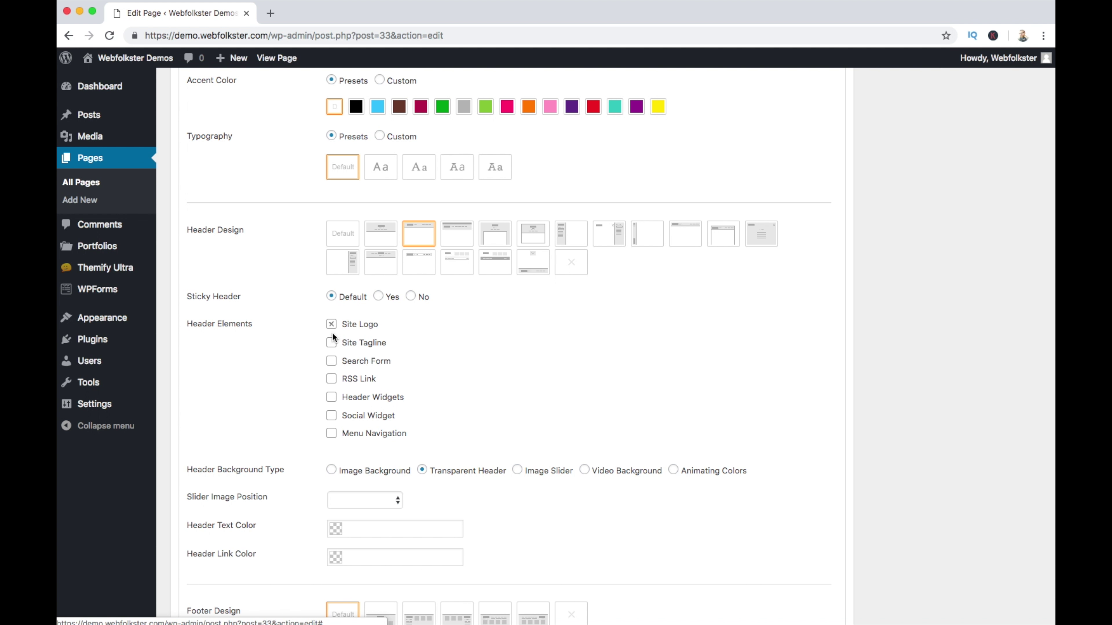
pyautogui.moveTo(332, 327)
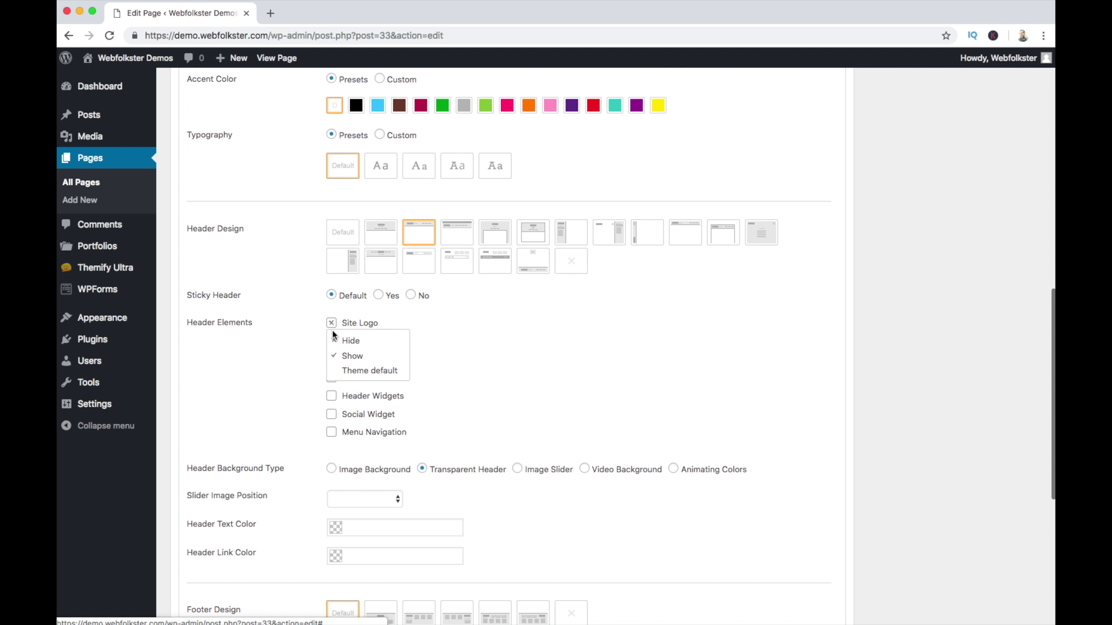
pyautogui.click(350, 369)
pyautogui.moveTo(339, 349)
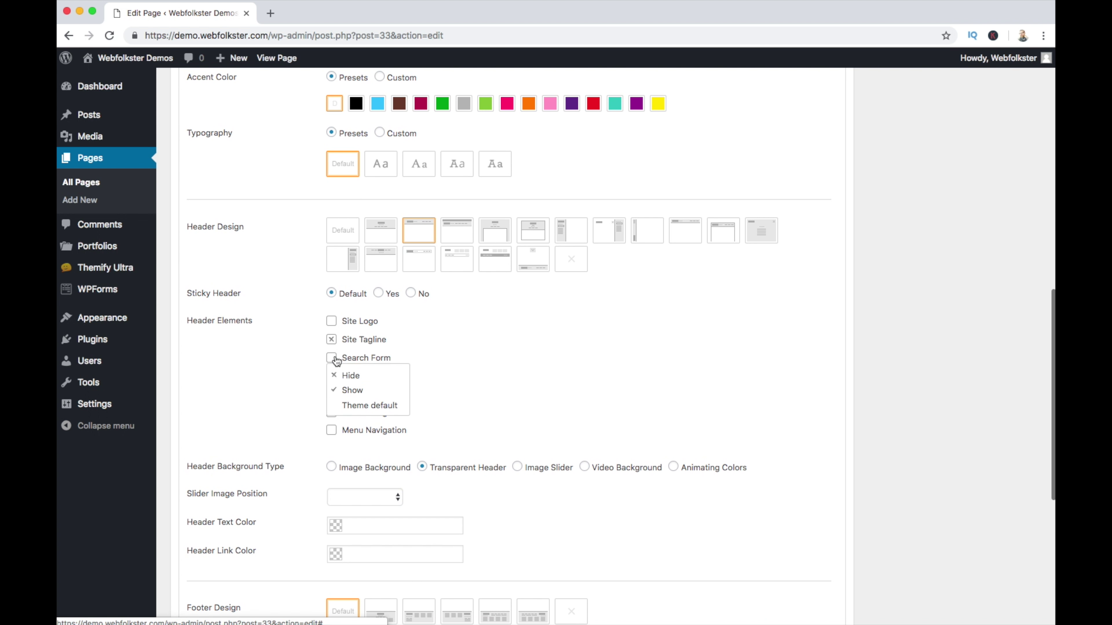
pyautogui.click(348, 376)
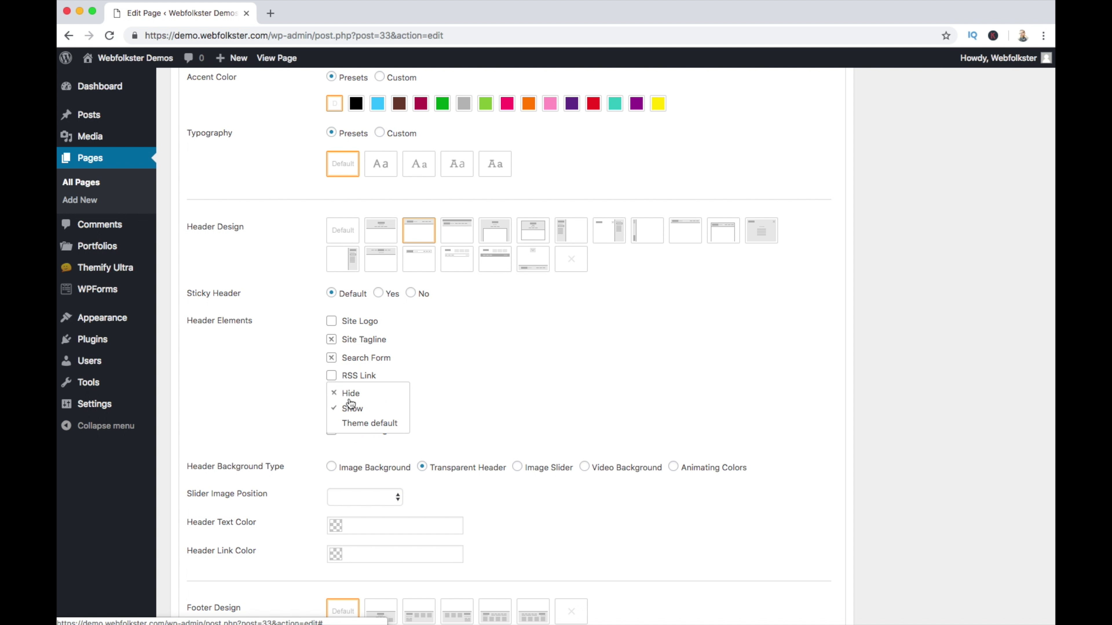
pyautogui.scroll(15, 819, 378)
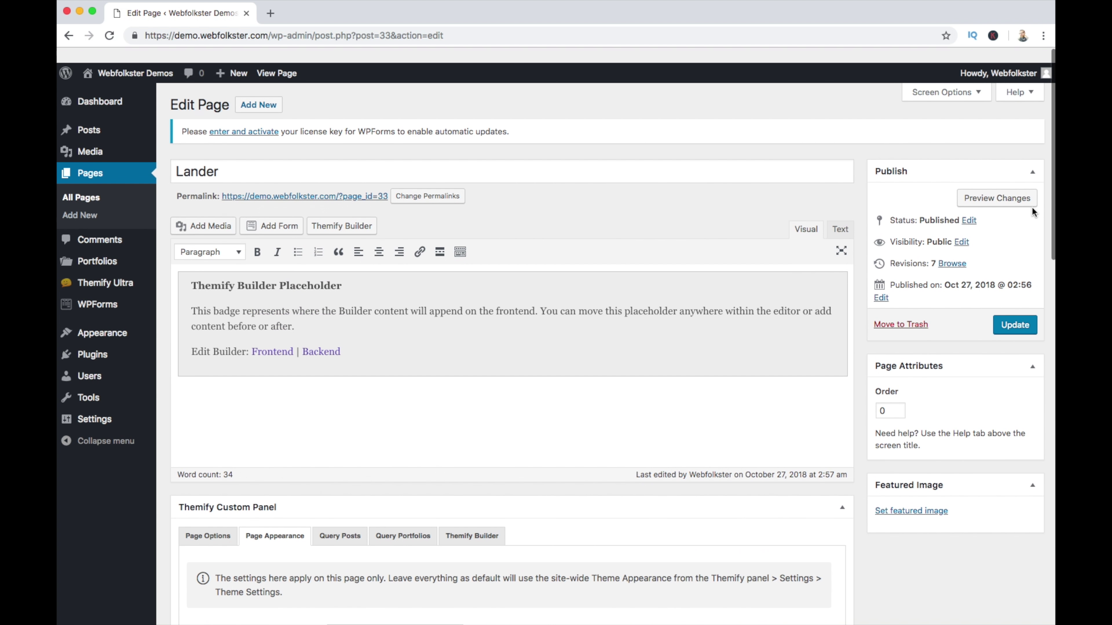
pyautogui.click(1020, 311)
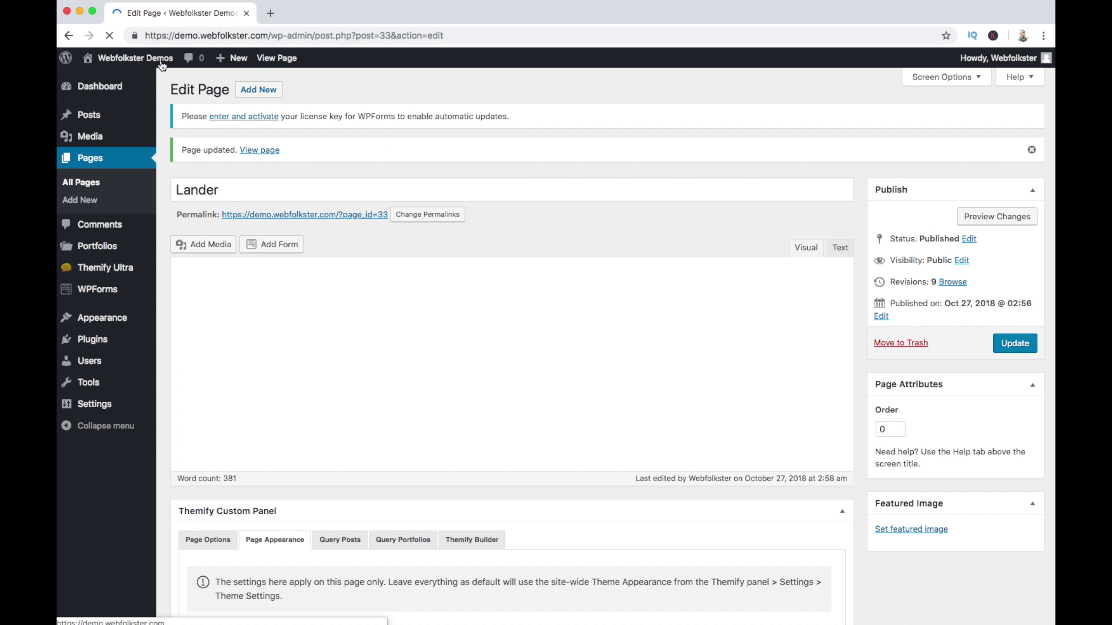
# Visit the site's front page and open the Lander page
pyautogui.click(146, 65)
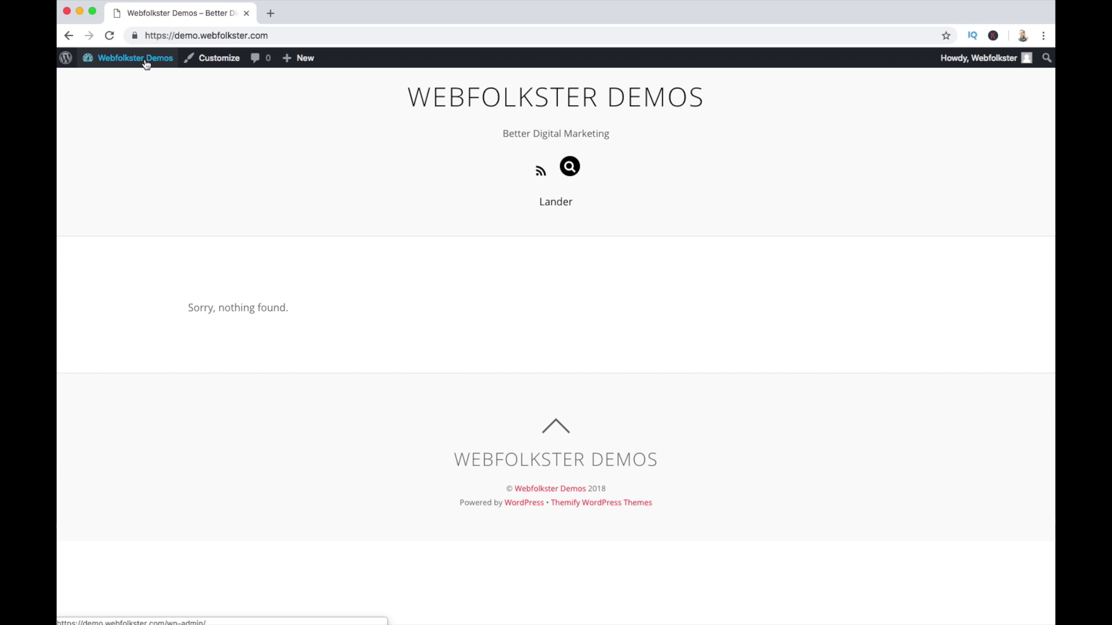
pyautogui.moveTo(147, 65)
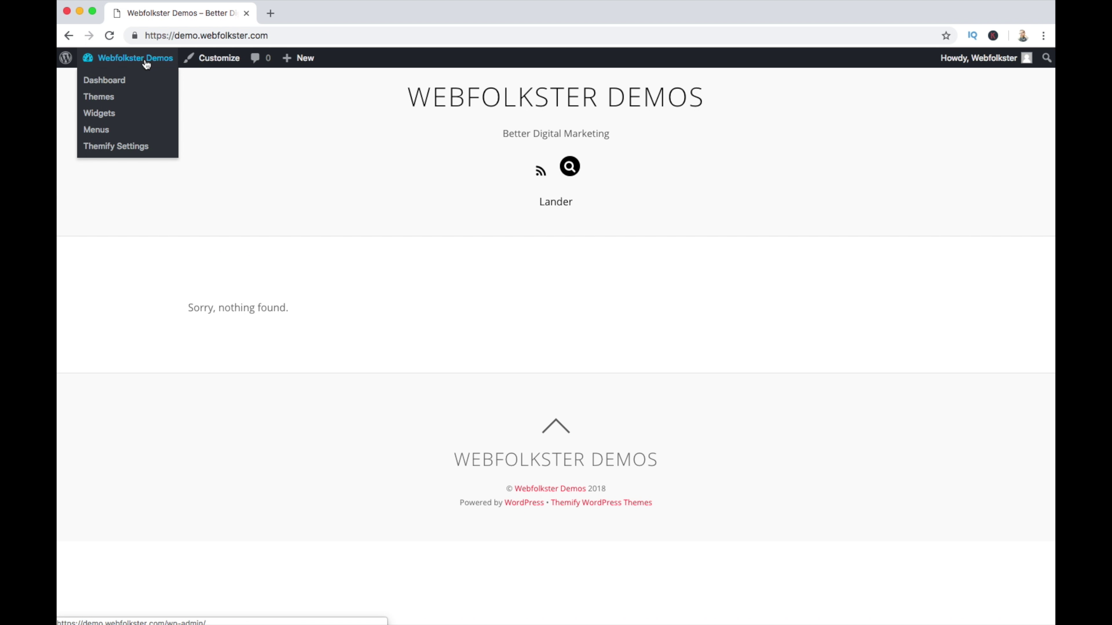
pyautogui.click(562, 205)
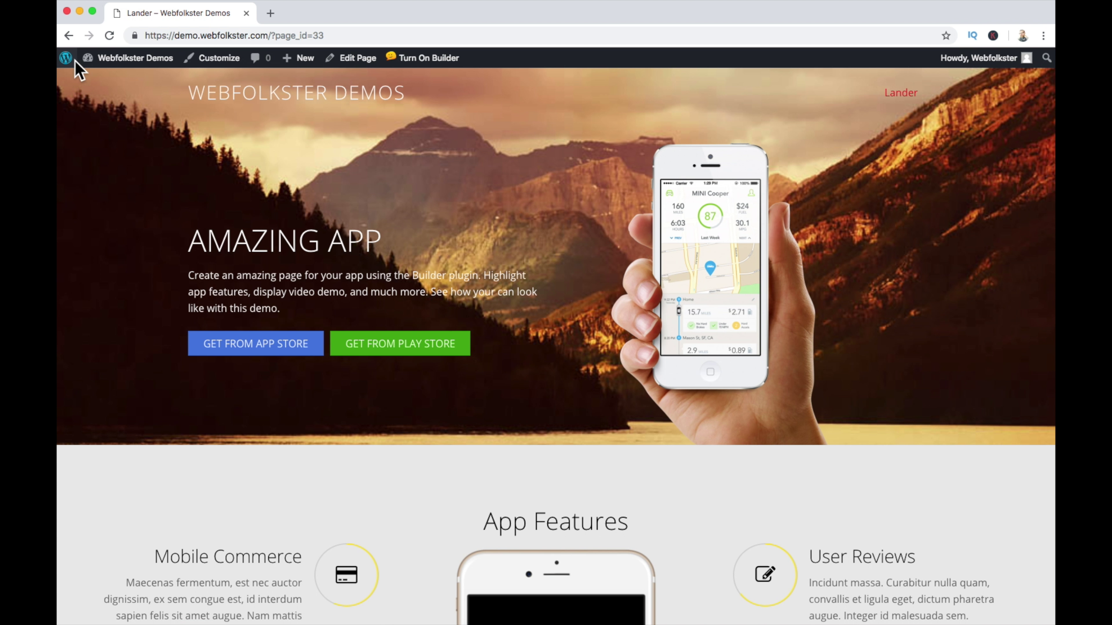
# In Reading settings, set a static homepage of Lander, save, and view the front page
pyautogui.click(68, 63)
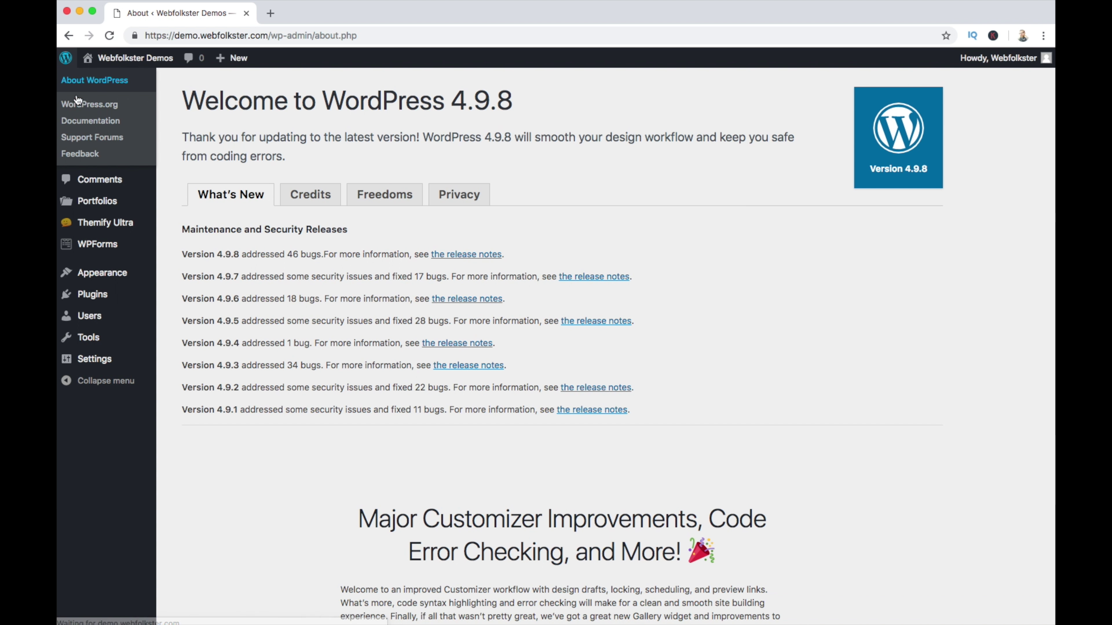
pyautogui.moveTo(94, 360)
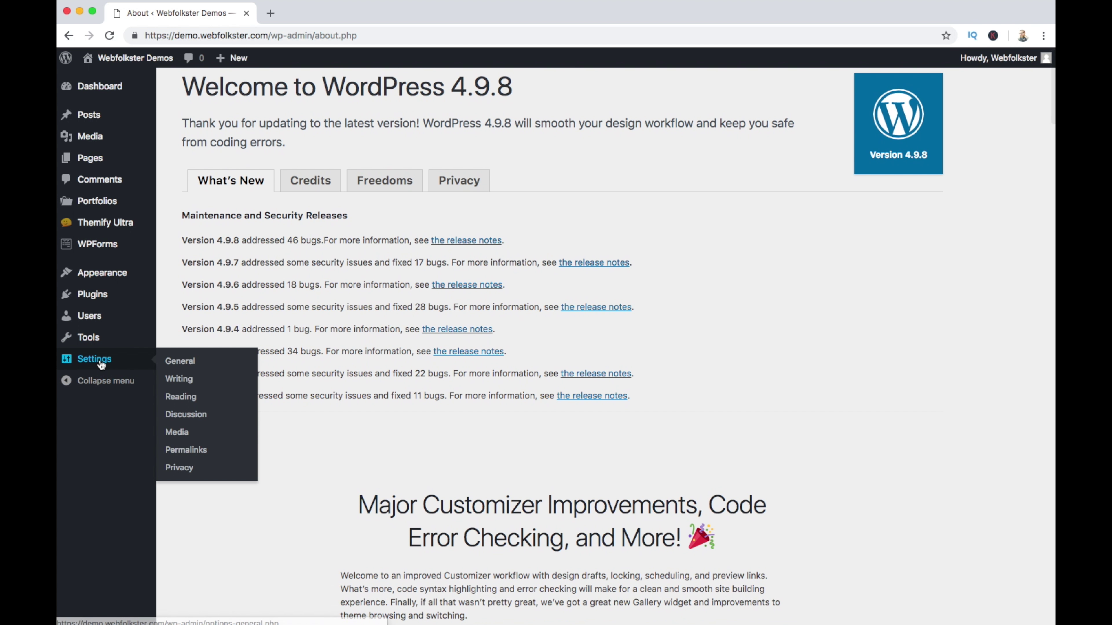
pyautogui.click(193, 397)
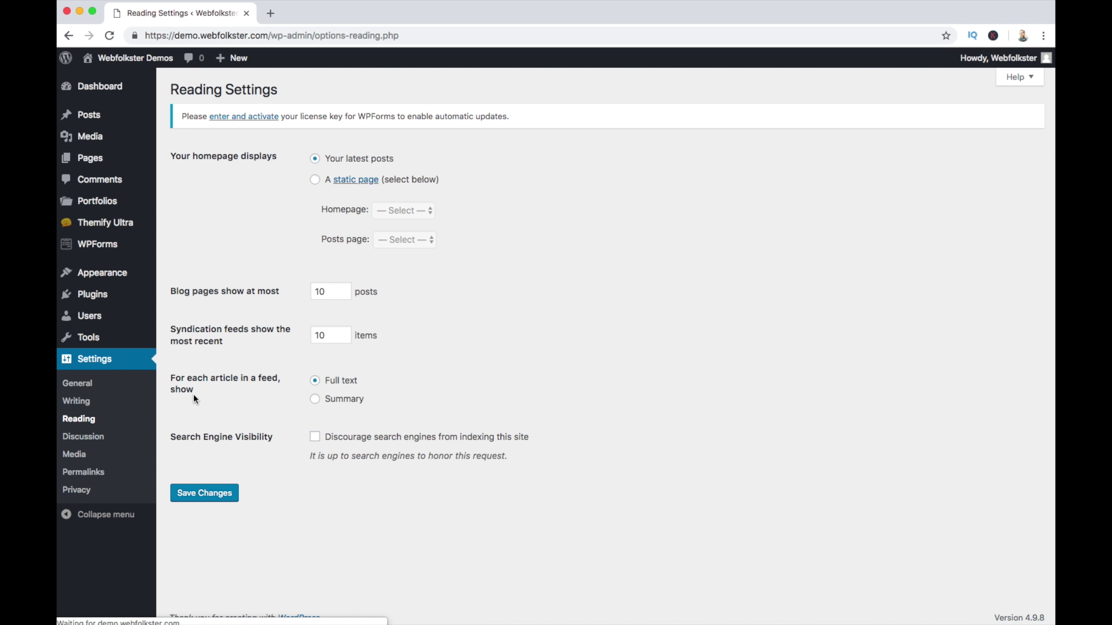
pyautogui.click(316, 183)
pyautogui.click(402, 211)
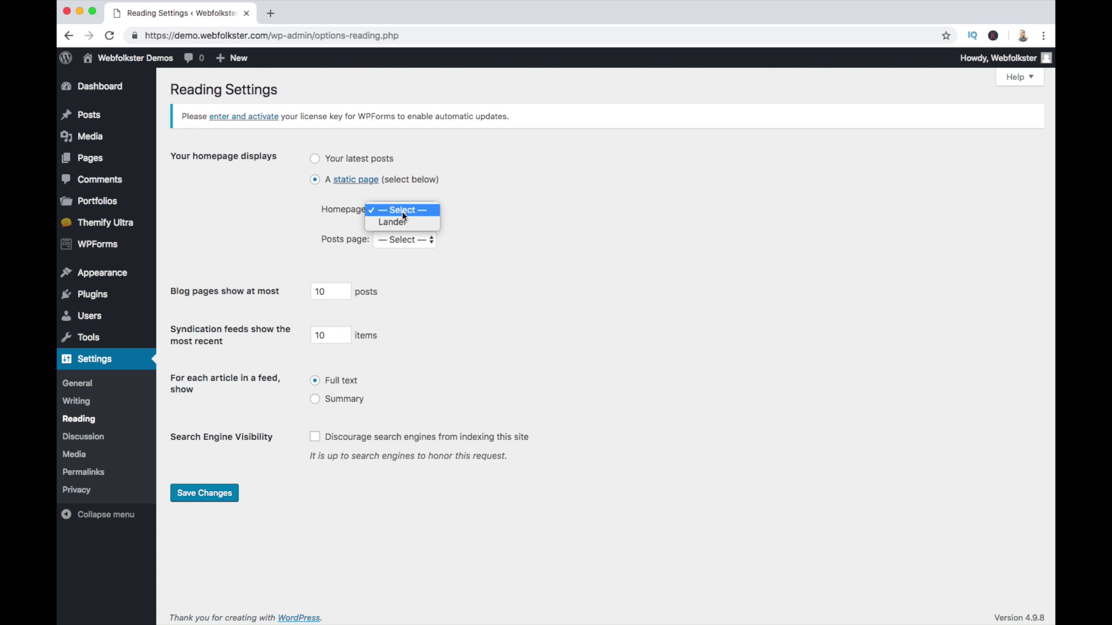
pyautogui.click(404, 224)
pyautogui.click(202, 492)
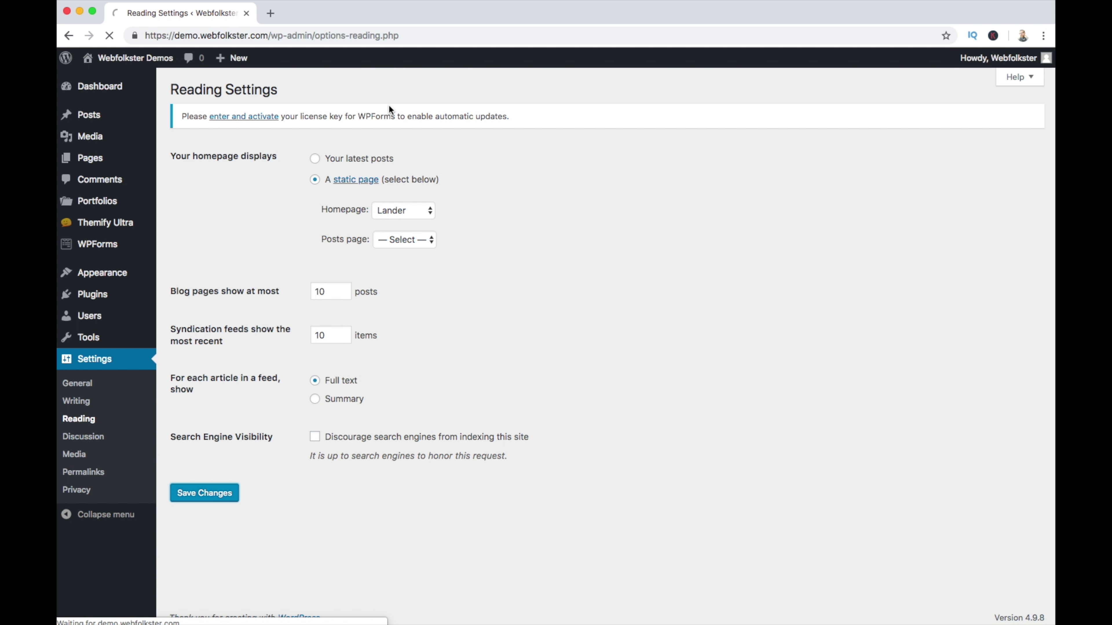
pyautogui.click(140, 62)
# Check the Lander homepage, return to it via the admin area, and turn on the front-end builder
pyautogui.scroll(-10, 638, 175)
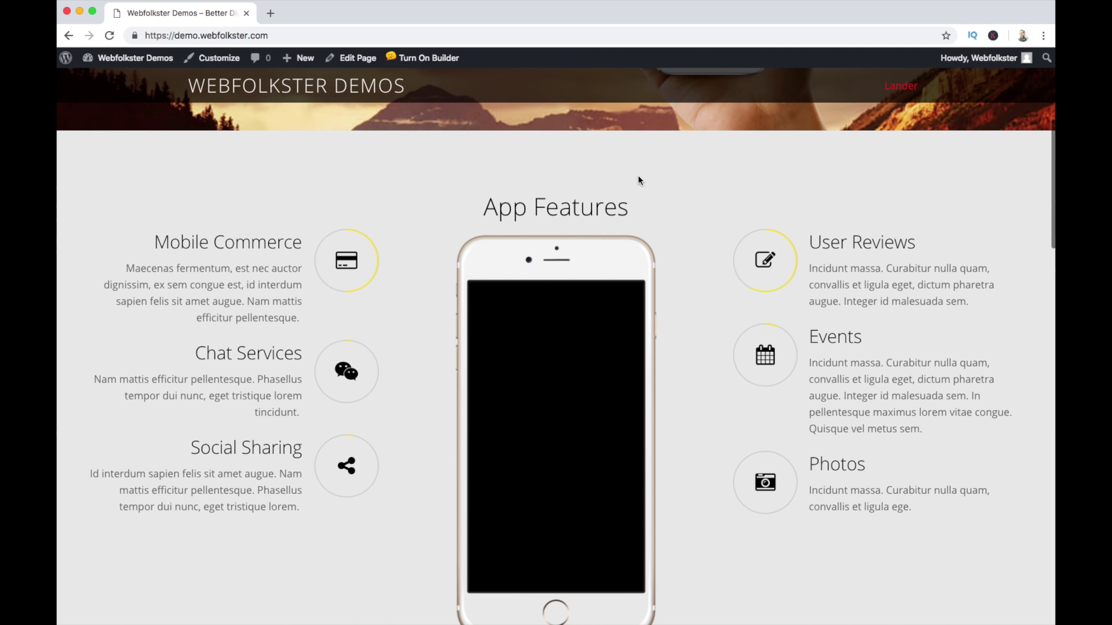
pyautogui.scroll(-10, 690, 192)
pyautogui.scroll(12, 690, 191)
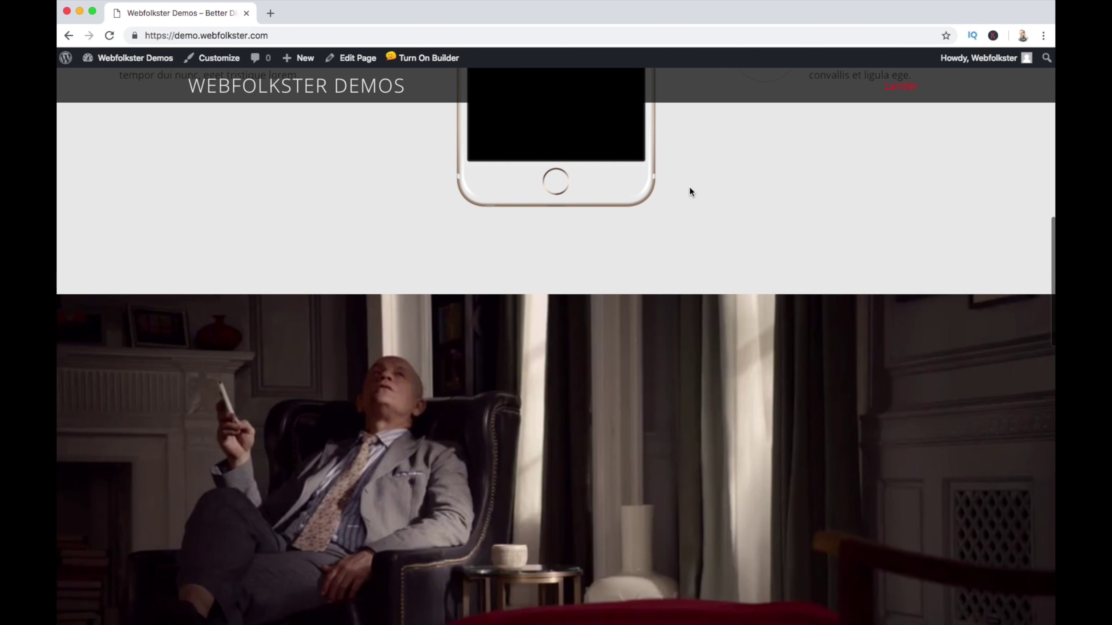
pyautogui.scroll(10, 689, 191)
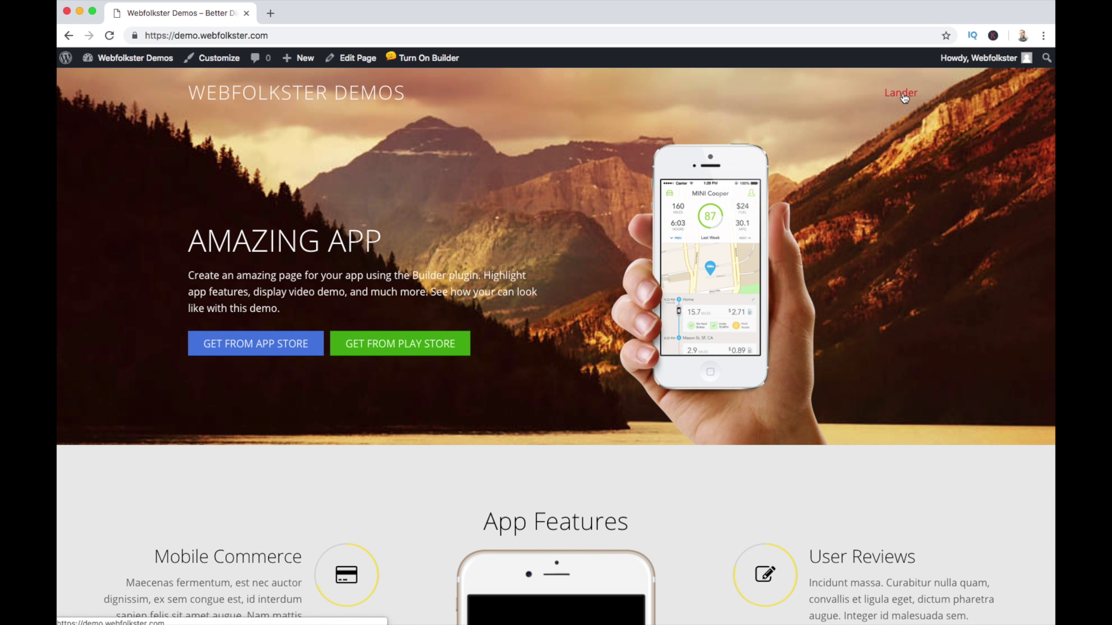
pyautogui.click(904, 95)
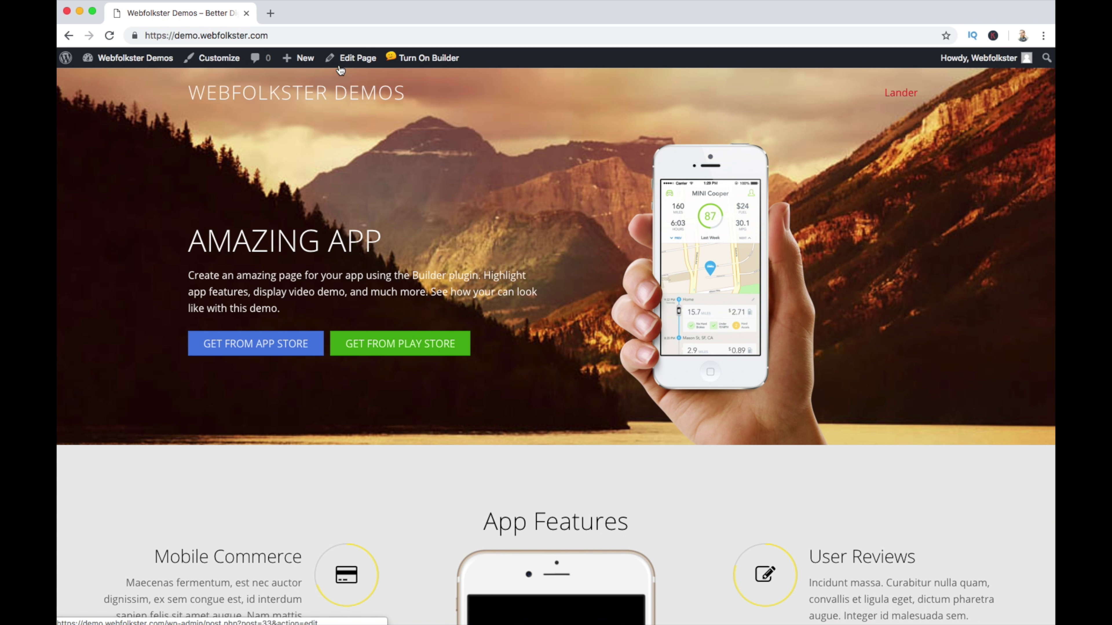
pyautogui.click(65, 60)
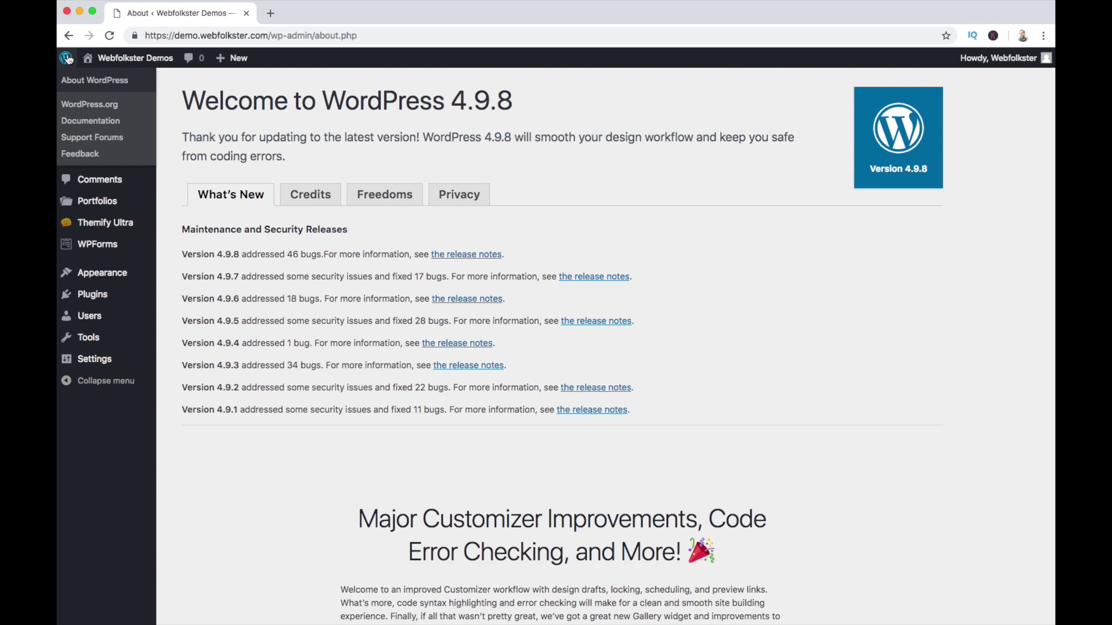
pyautogui.moveTo(126, 63)
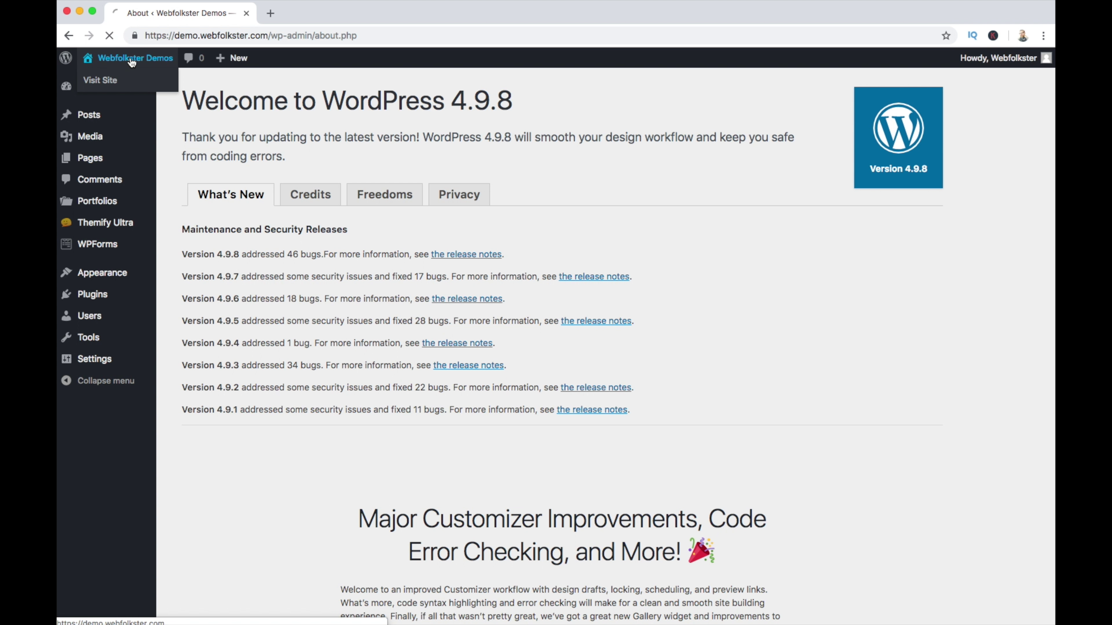
pyautogui.click(132, 63)
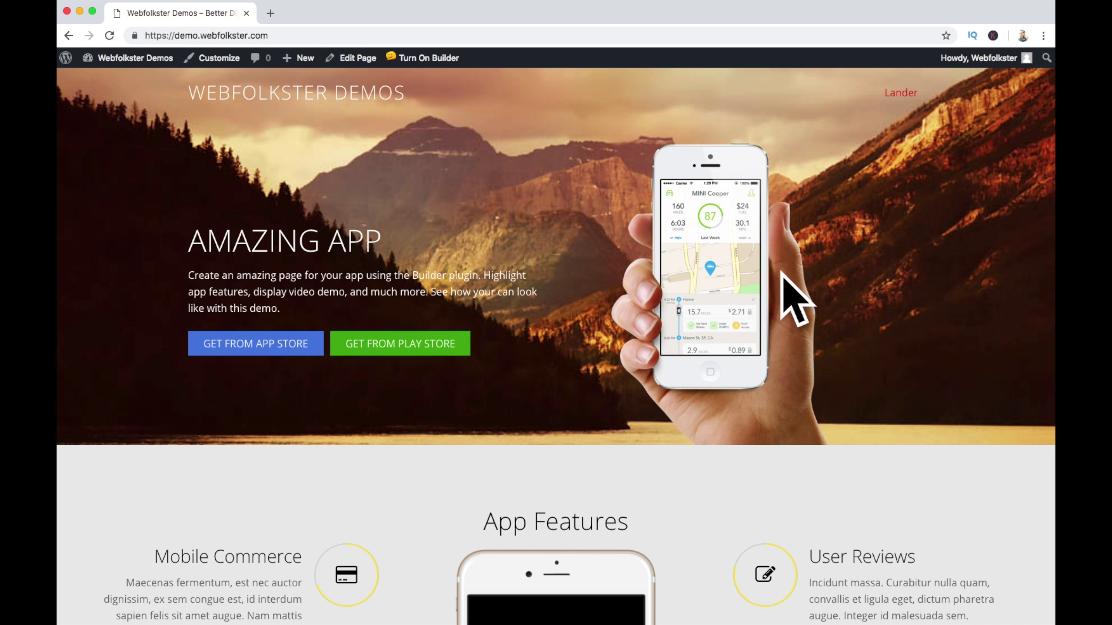
pyautogui.click(421, 57)
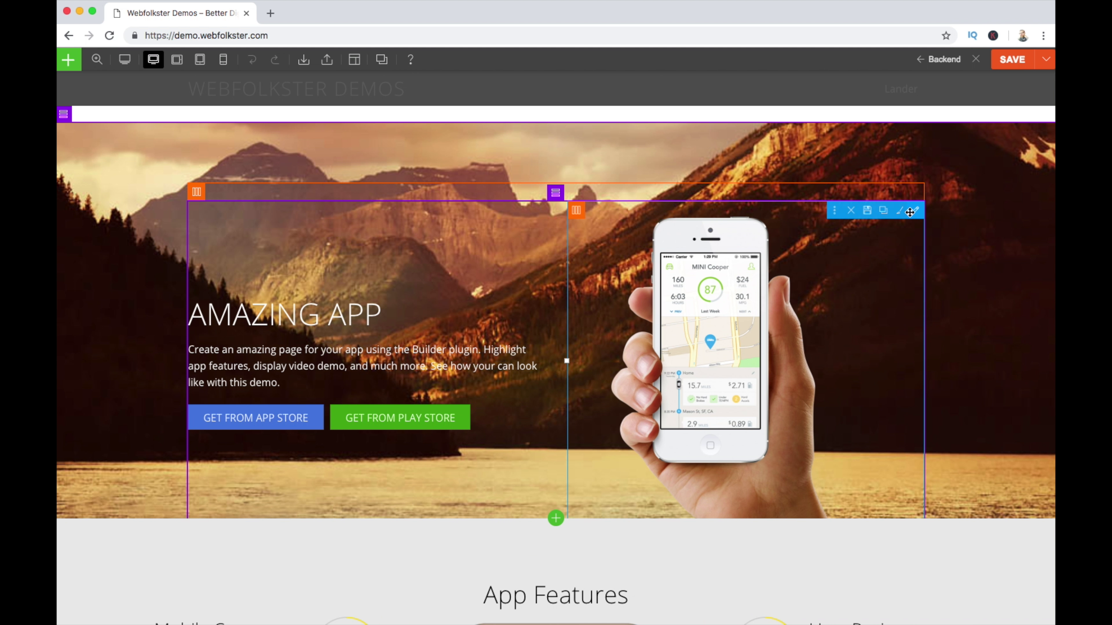
# Delete the phone image module from the hero, save the layout and close the builder
pyautogui.click(848, 212)
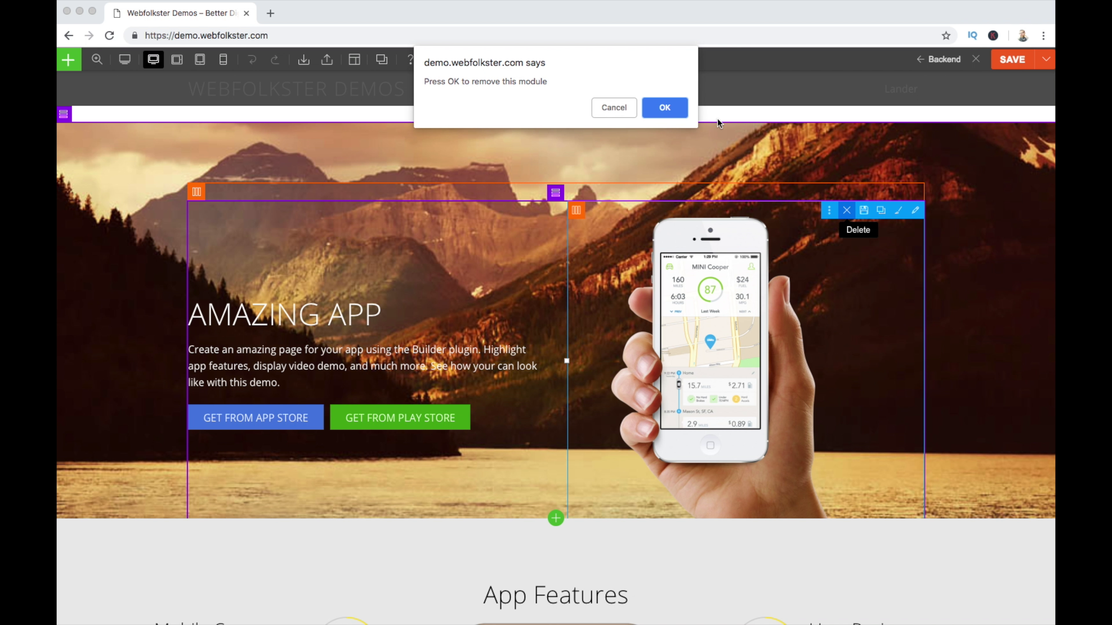
pyautogui.click(676, 115)
pyautogui.click(1012, 61)
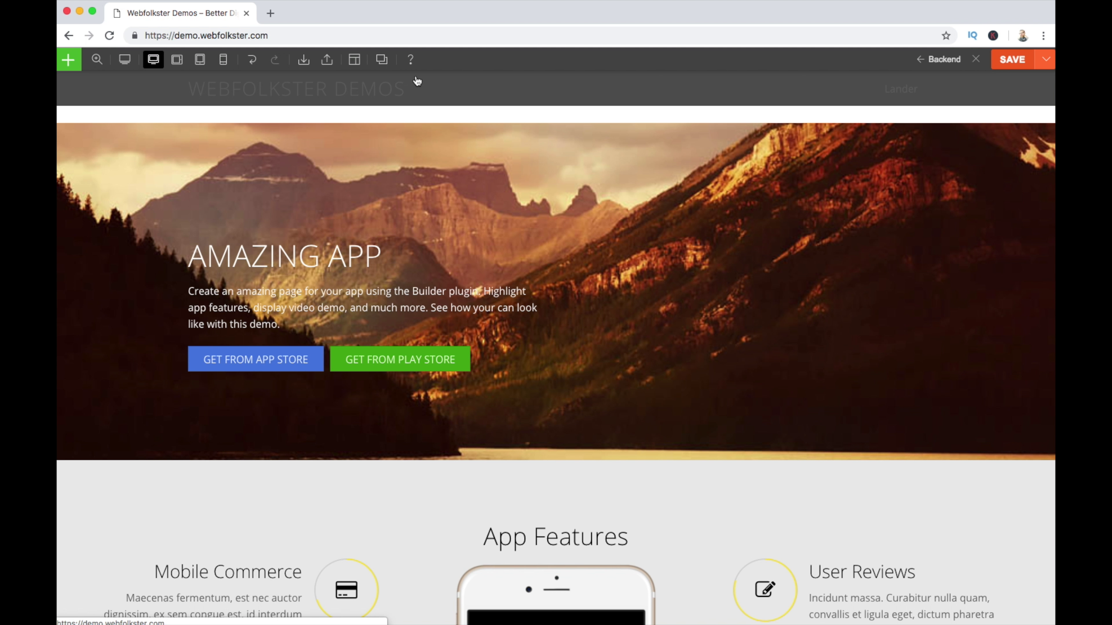
pyautogui.click(976, 59)
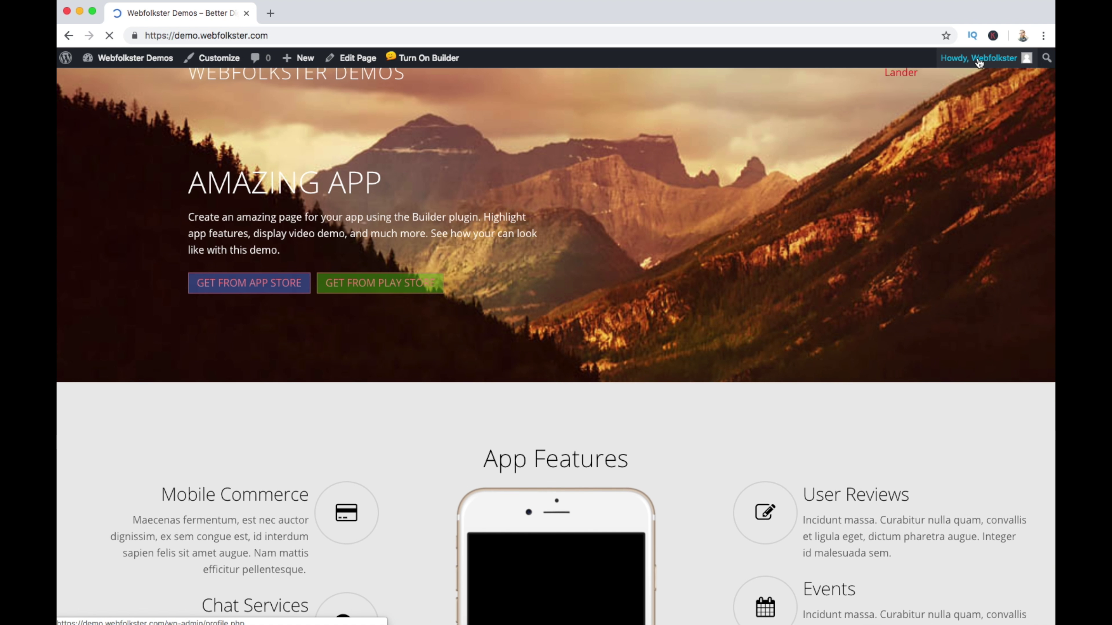
# Create a new WPForms form using the Donation Form template
pyautogui.click(66, 63)
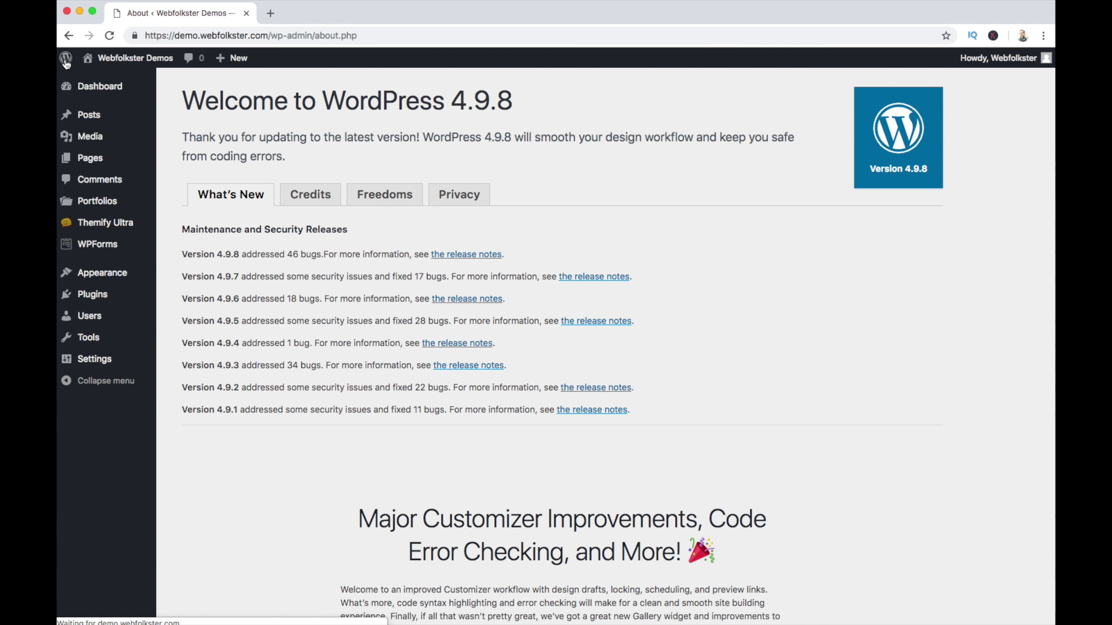
pyautogui.moveTo(89, 249)
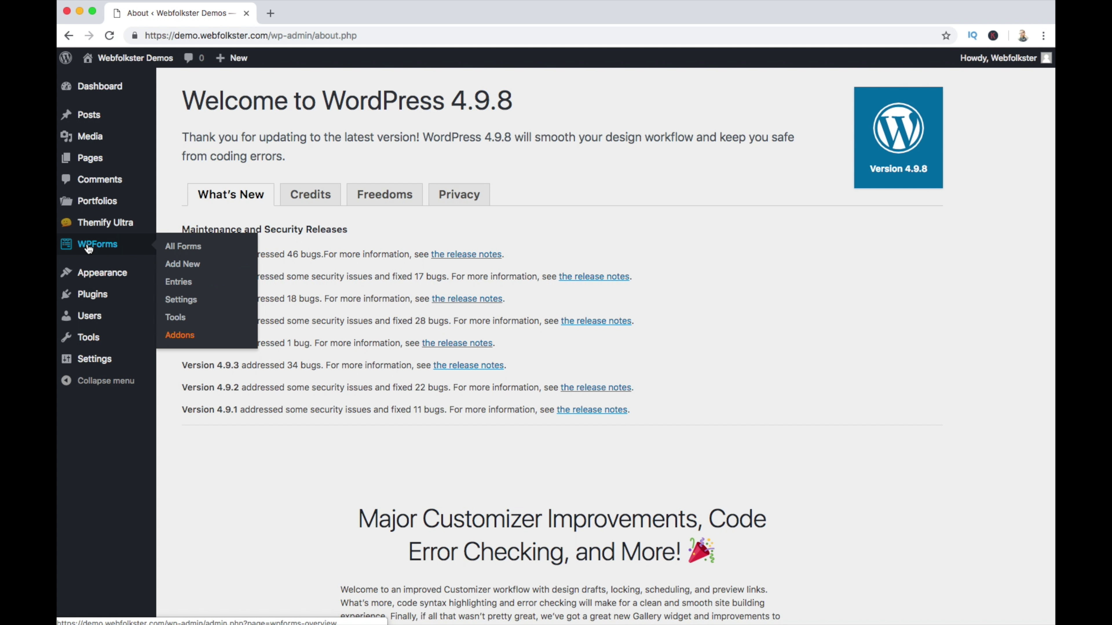
pyautogui.click(182, 264)
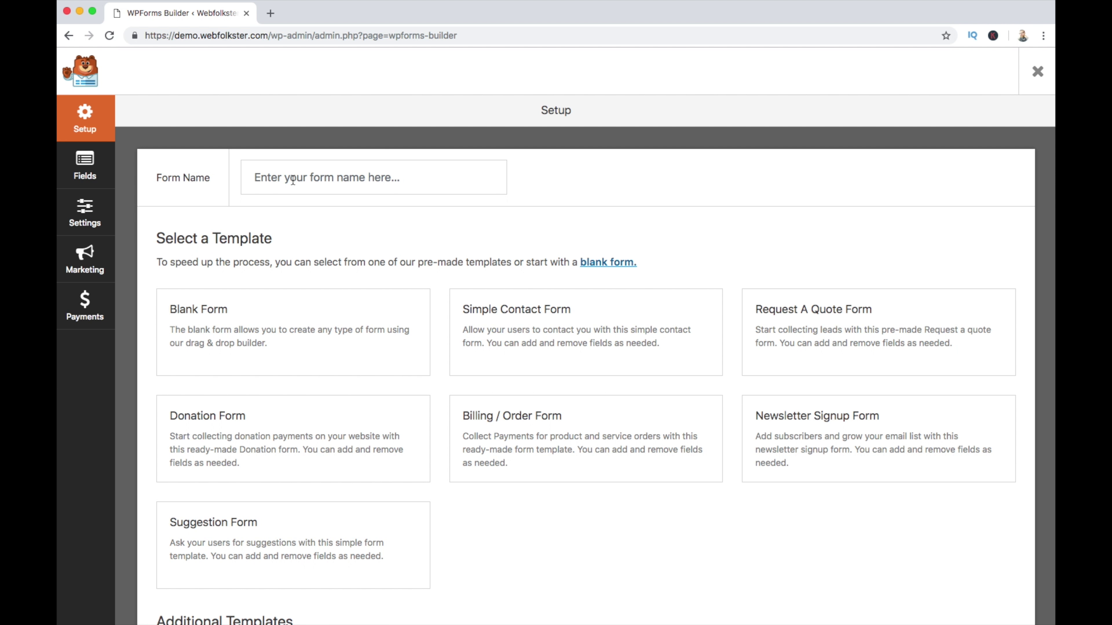
pyautogui.moveTo(708, 320)
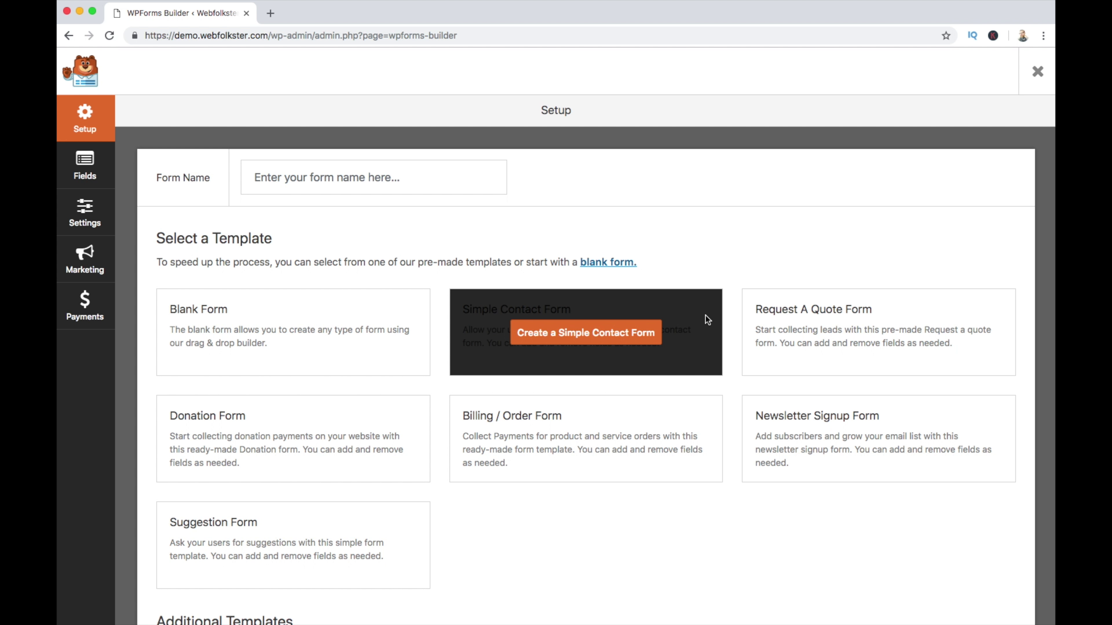
pyautogui.scroll(-1, 700, 324)
pyautogui.click(299, 414)
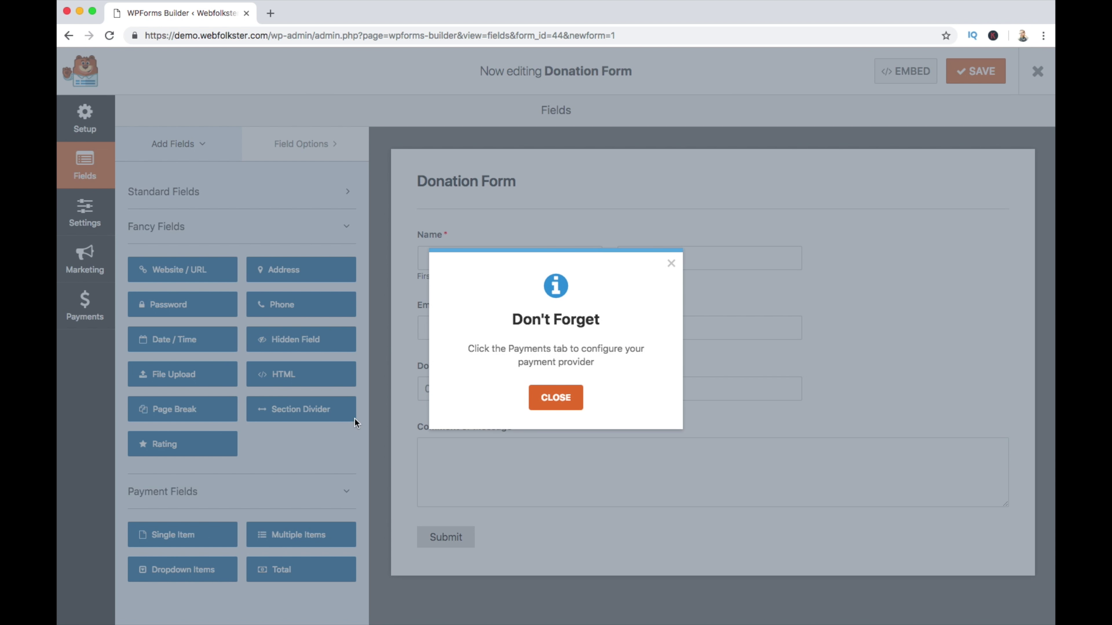
# Dismiss the payment reminder, save the Donation Form, and copy its [wpforms id="44"] shortcode
pyautogui.click(570, 403)
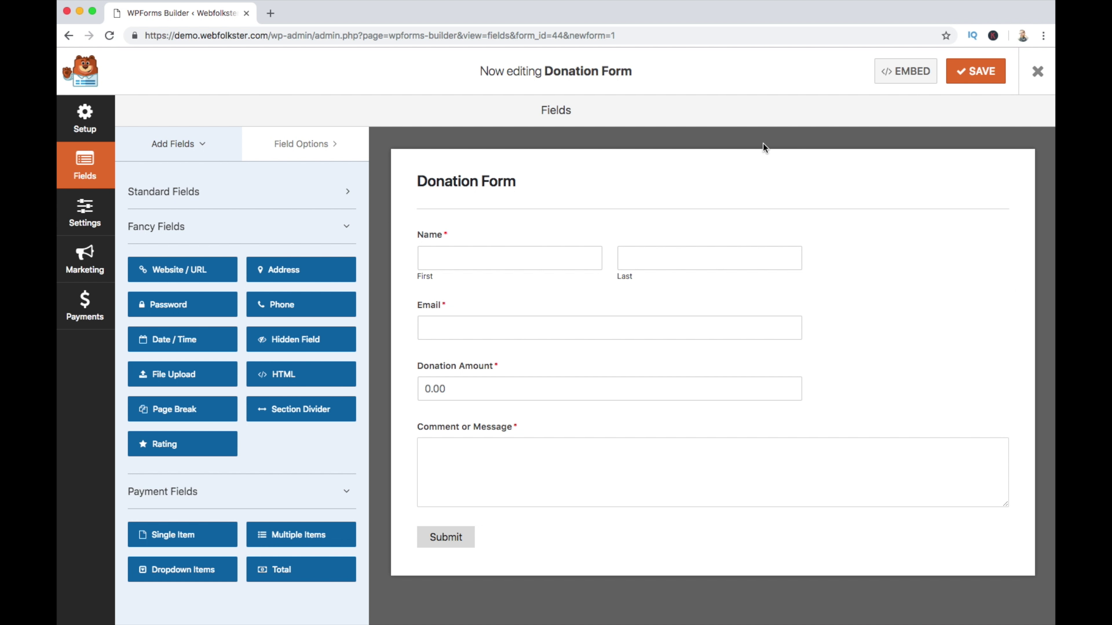
pyautogui.click(977, 78)
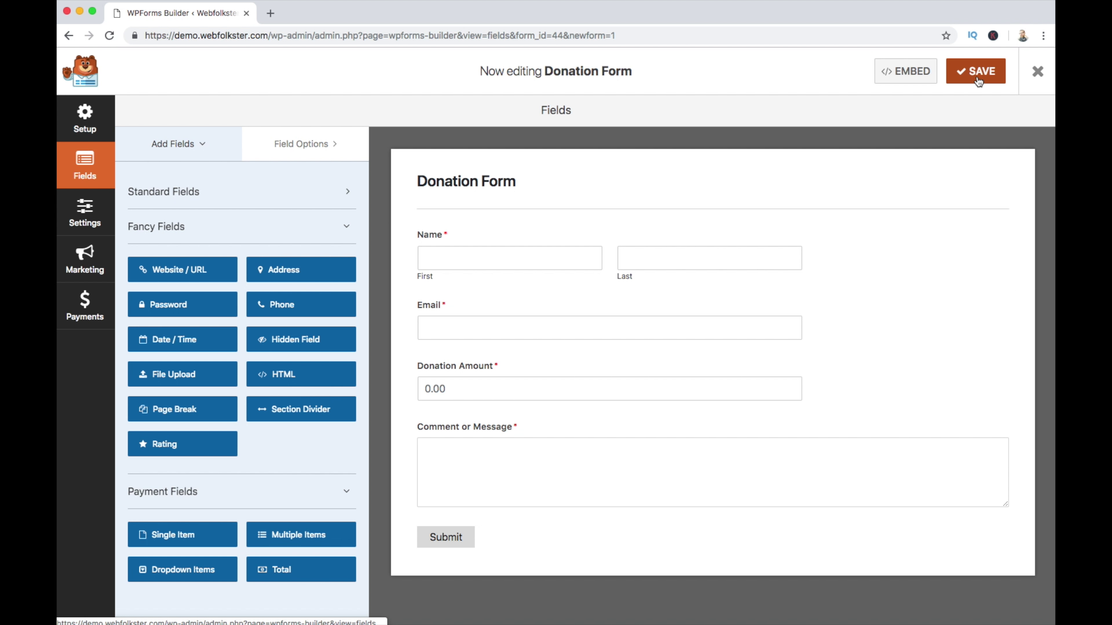
pyautogui.click(911, 73)
pyautogui.click(545, 211)
pyautogui.press('super+c')
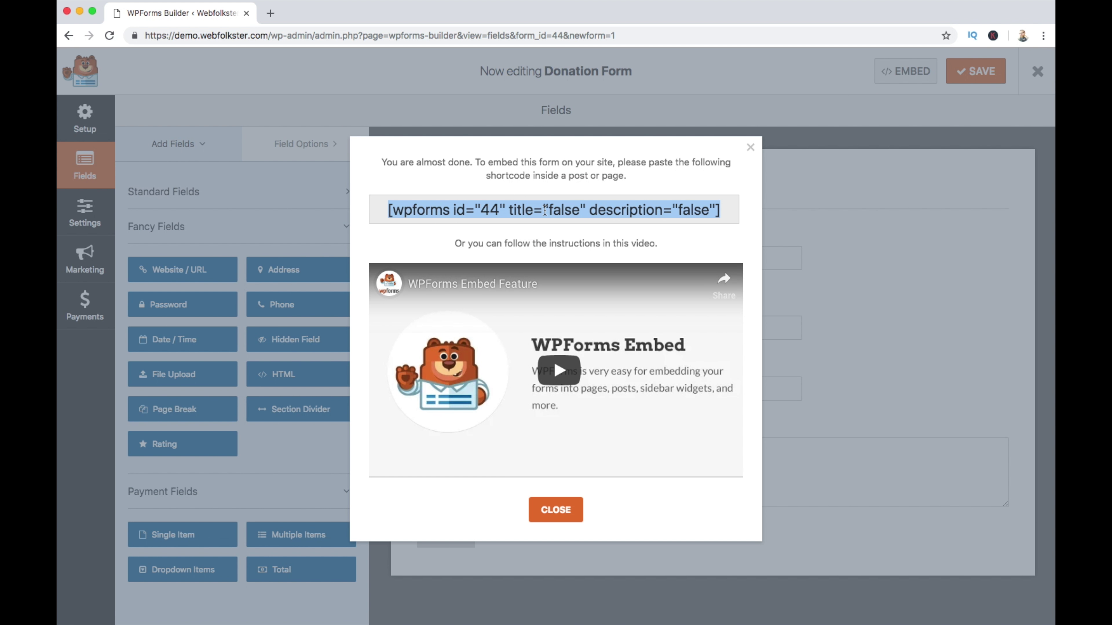
# Exit the form builder and go to the live site front end
pyautogui.click(750, 147)
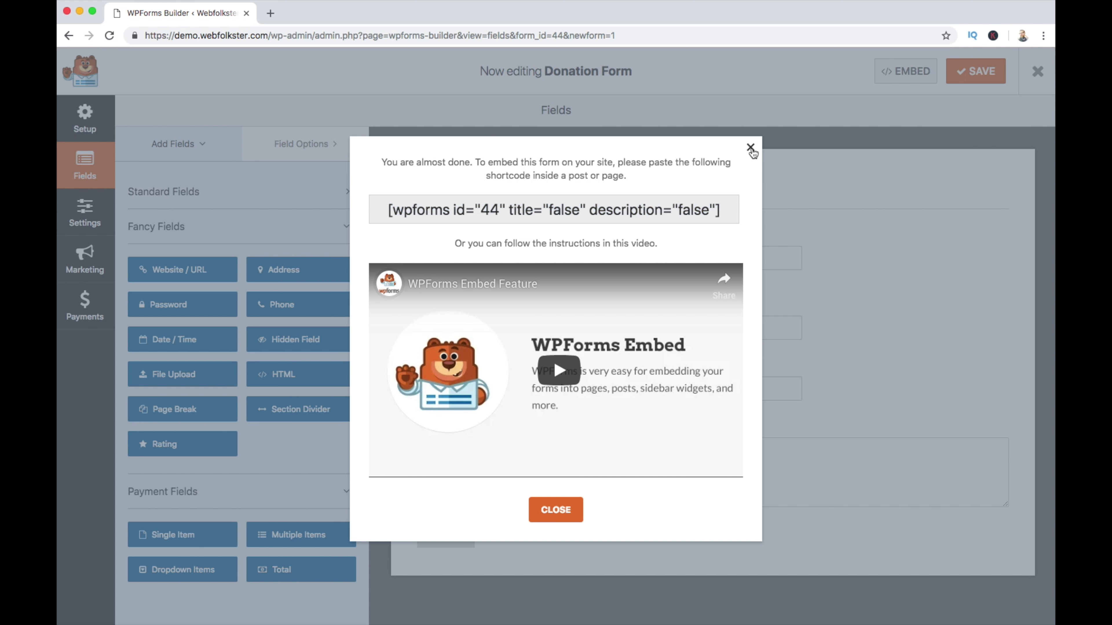
pyautogui.click(1043, 74)
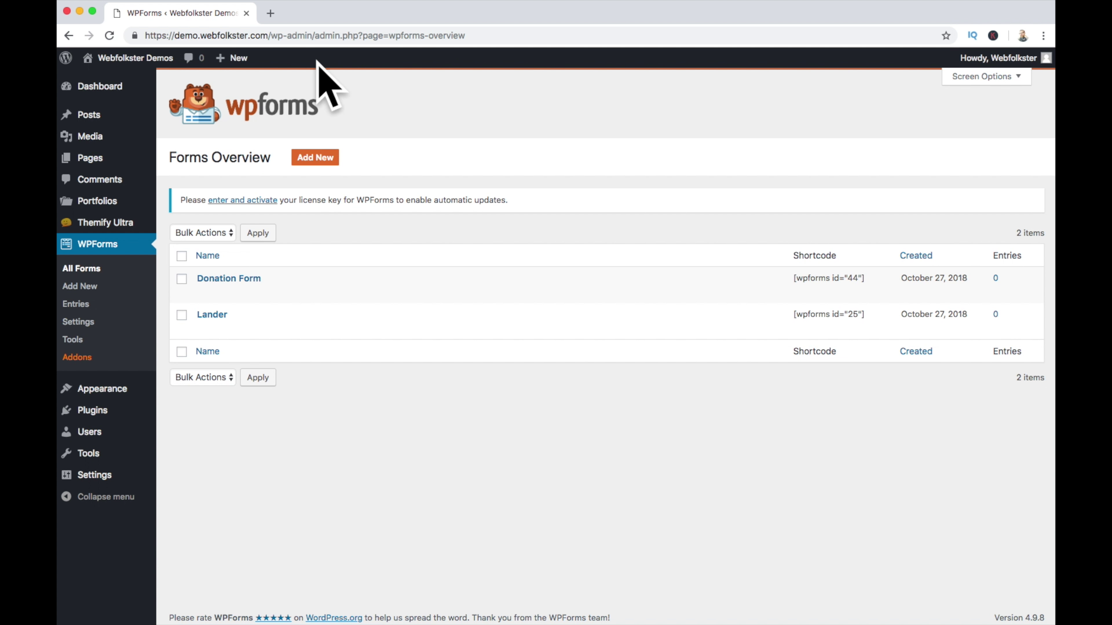
pyautogui.click(140, 70)
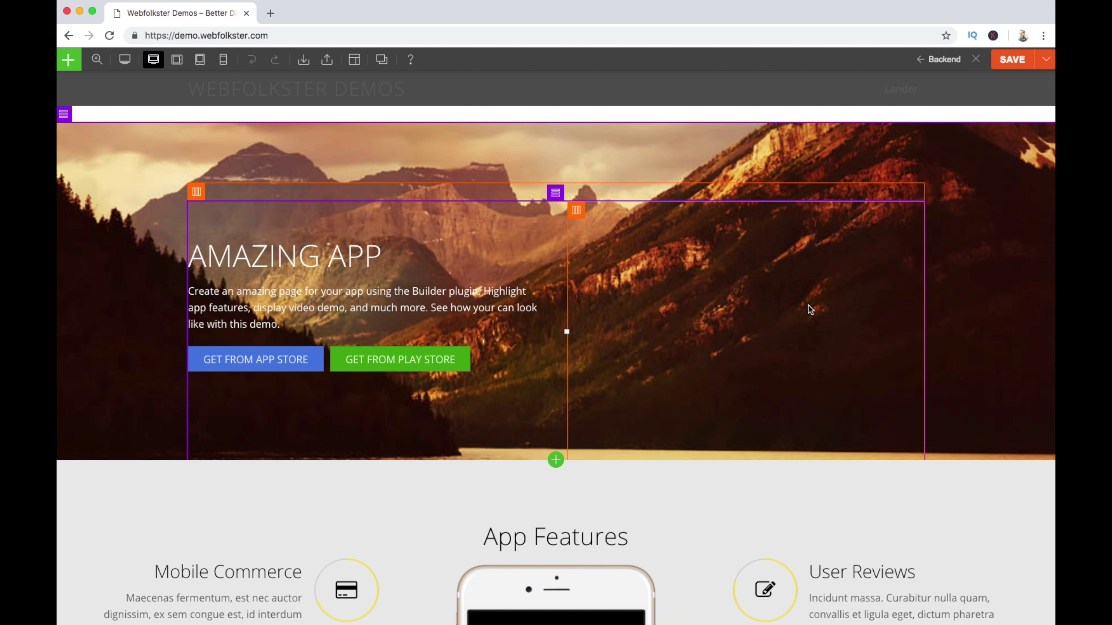
# Add a Text module in the hero's right column containing the pasted donation form shortcode
pyautogui.click(68, 61)
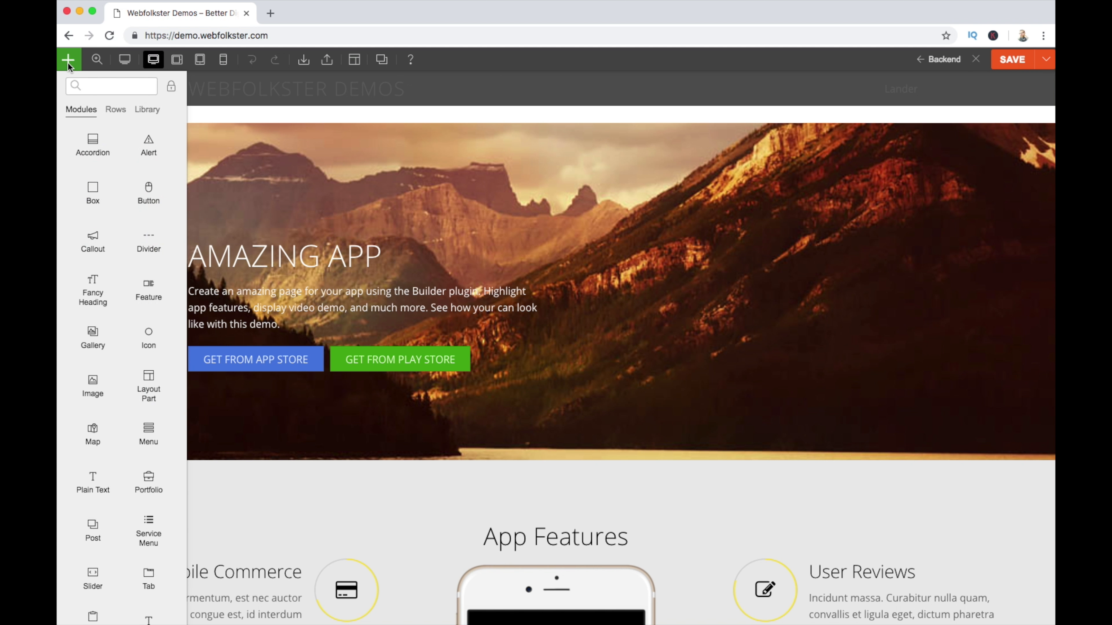
pyautogui.scroll(-3, 138, 547)
pyautogui.moveTo(151, 514); pyautogui.dragTo(696, 230)
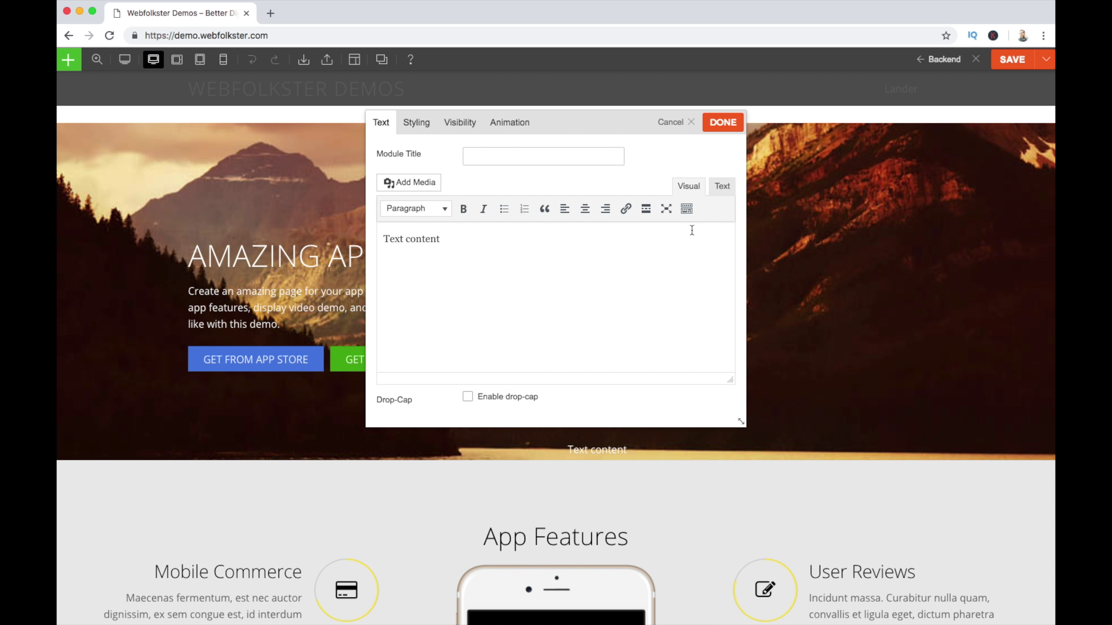
pyautogui.click(722, 186)
pyautogui.tripleClick(417, 232)
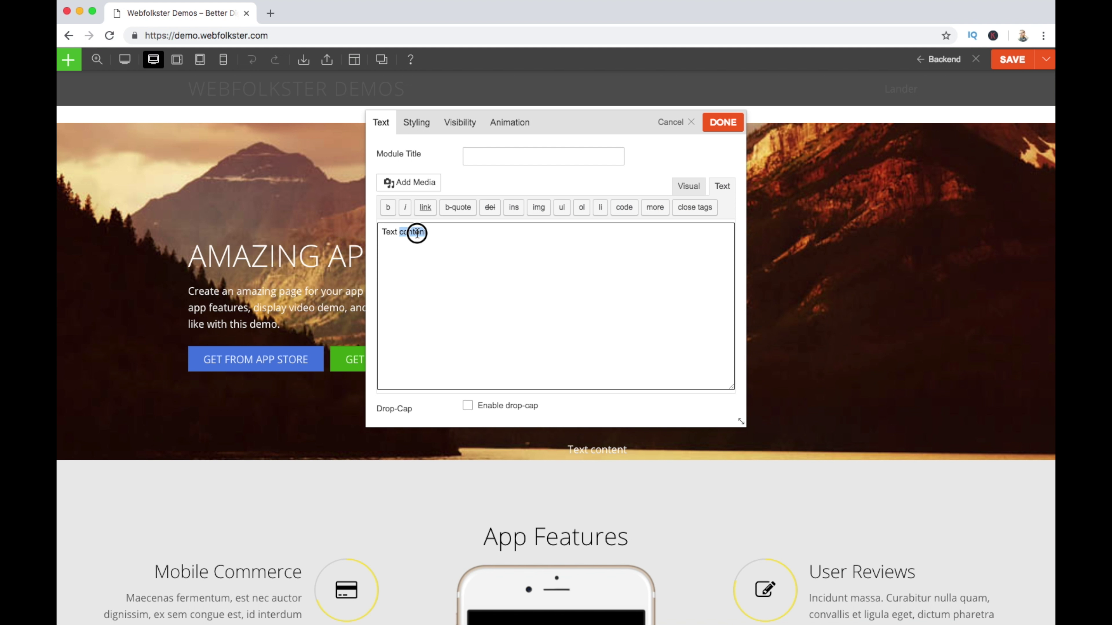
pyautogui.press('super+v')
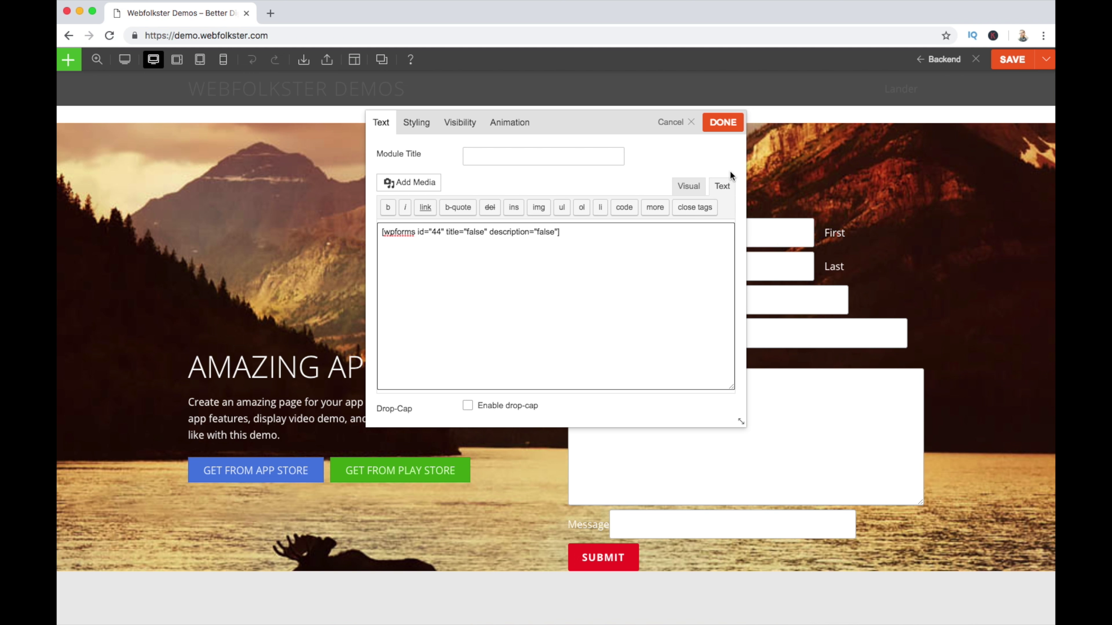
pyautogui.click(722, 125)
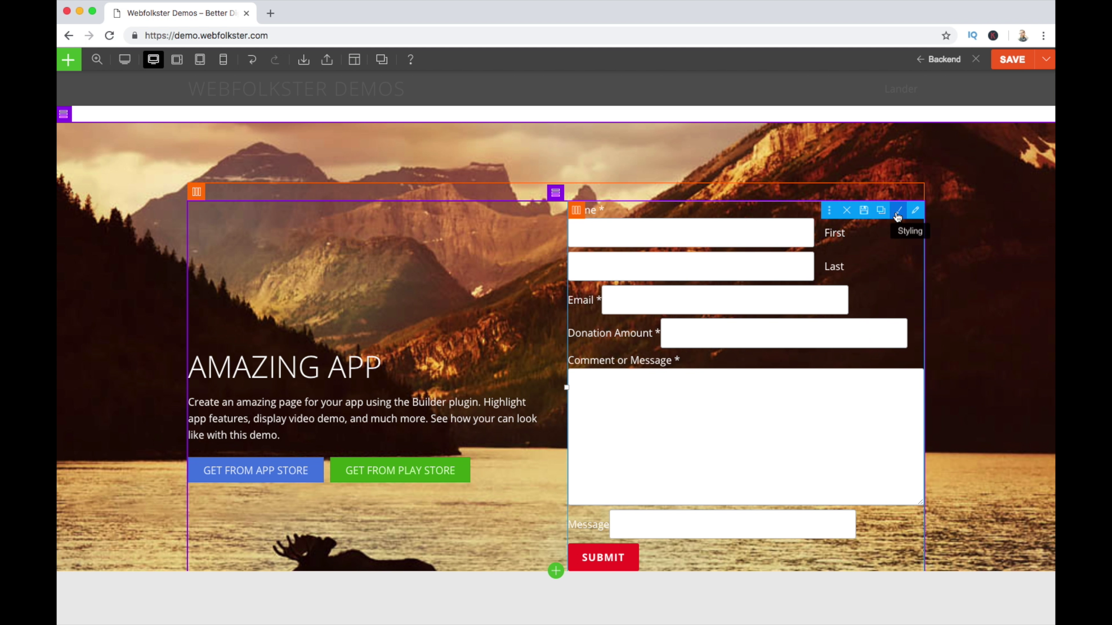
pyautogui.click(898, 212)
# Give the form module a linear gradient background running from blue to white
pyautogui.moveTo(416, 218); pyautogui.dragTo(443, 218)
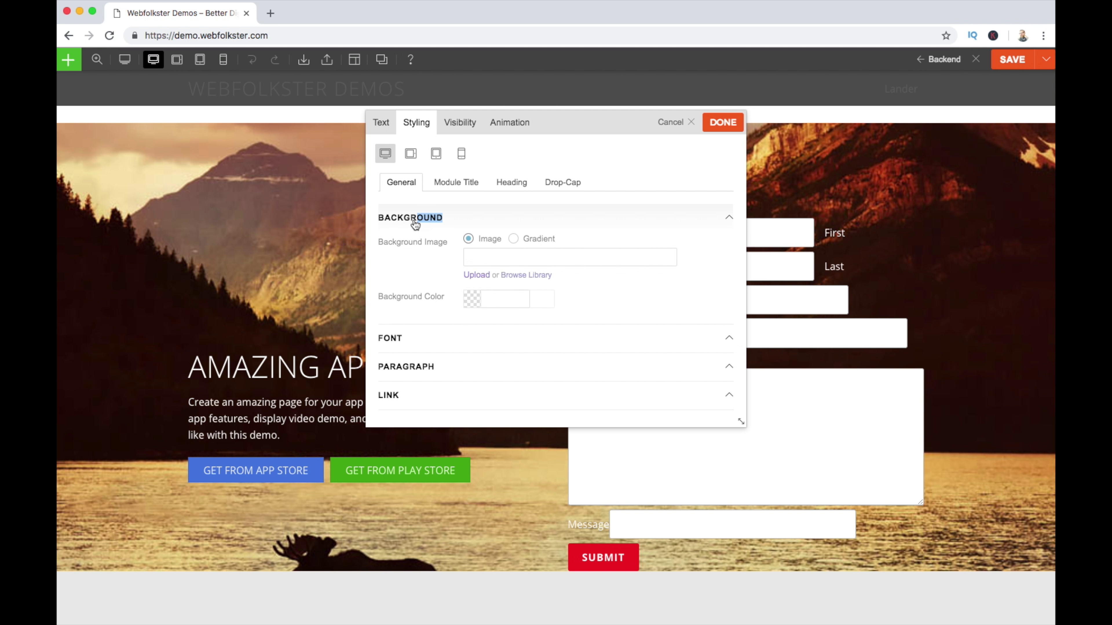
pyautogui.click(514, 239)
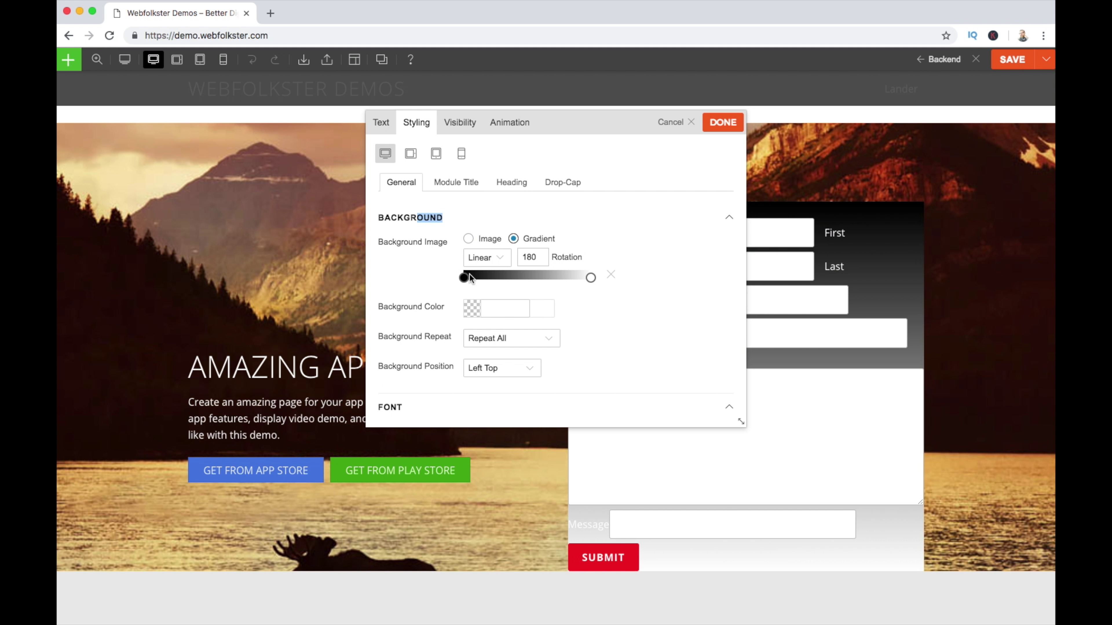
pyautogui.click(464, 277)
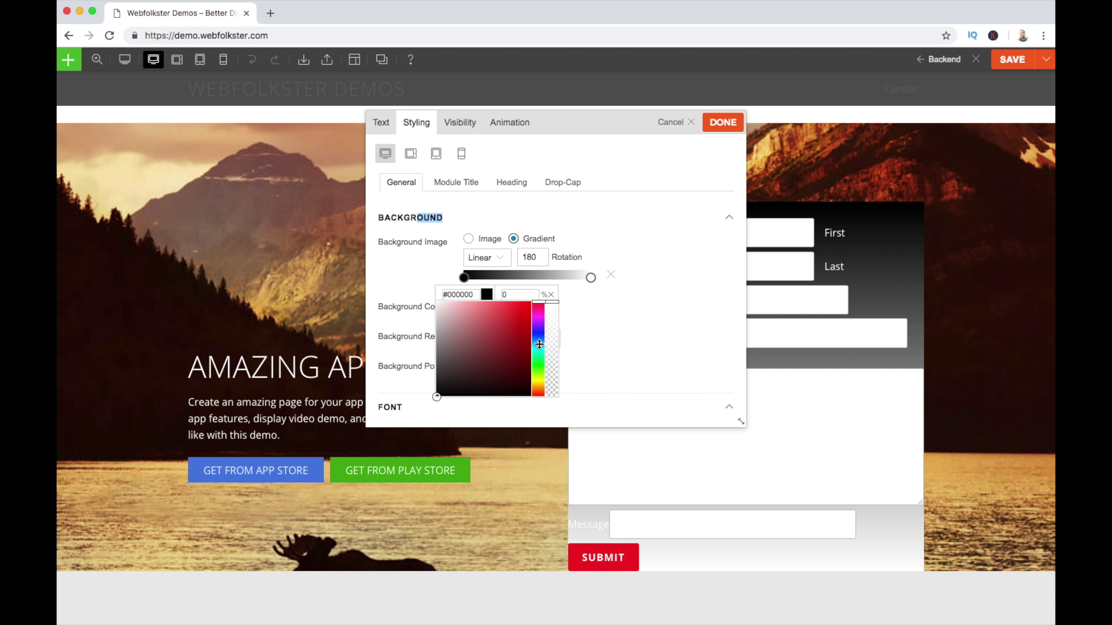
pyautogui.click(540, 345)
pyautogui.click(591, 280)
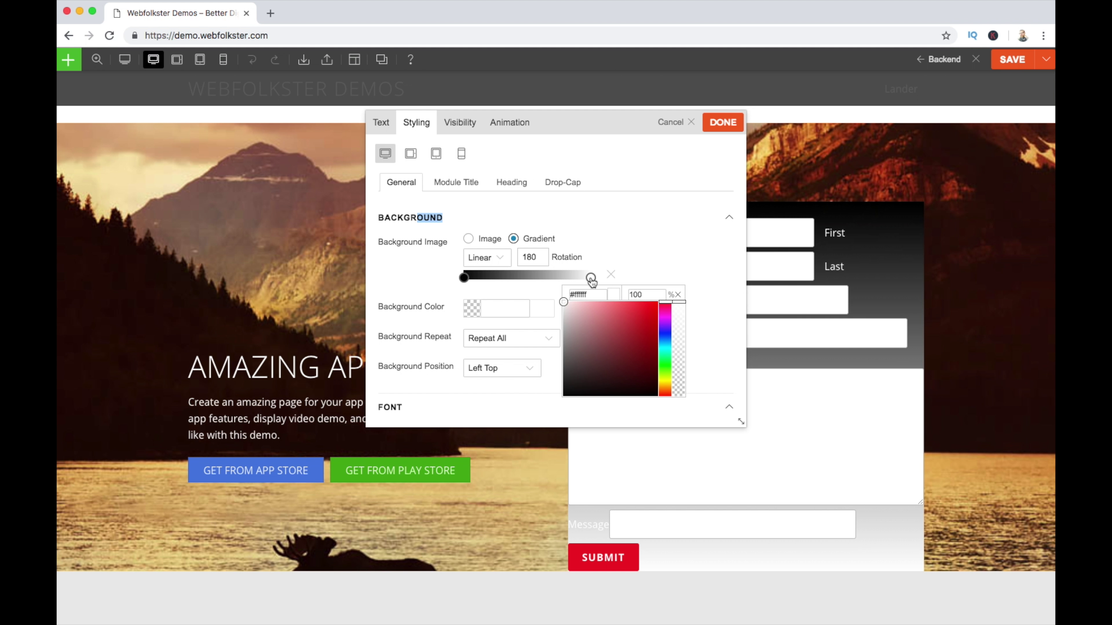
pyautogui.click(464, 277)
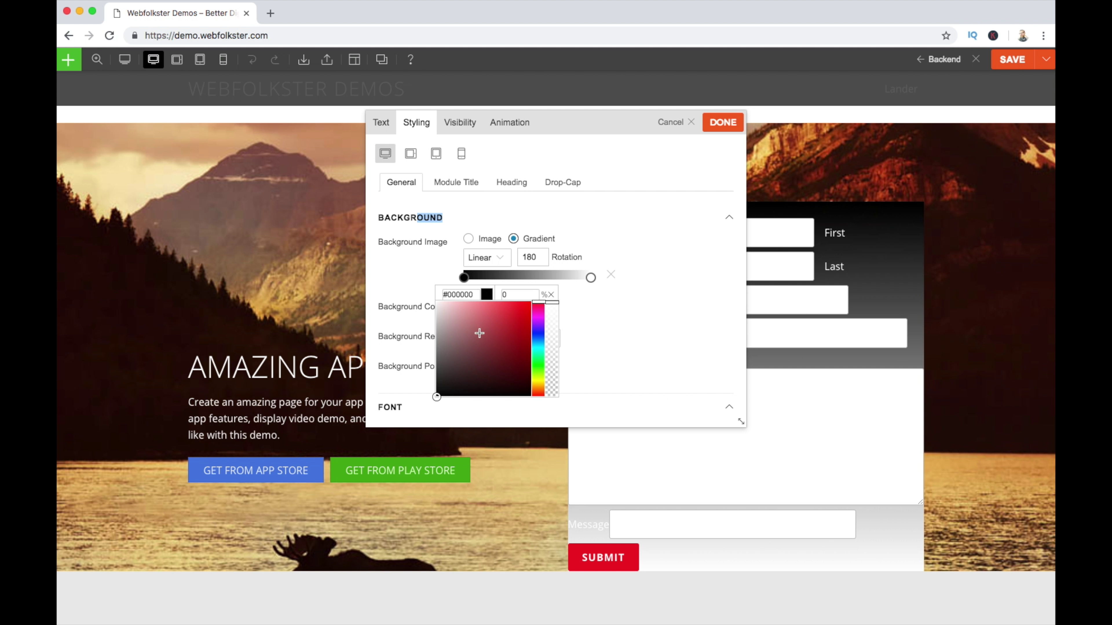
pyautogui.moveTo(479, 334); pyautogui.dragTo(501, 310)
pyautogui.click(540, 340)
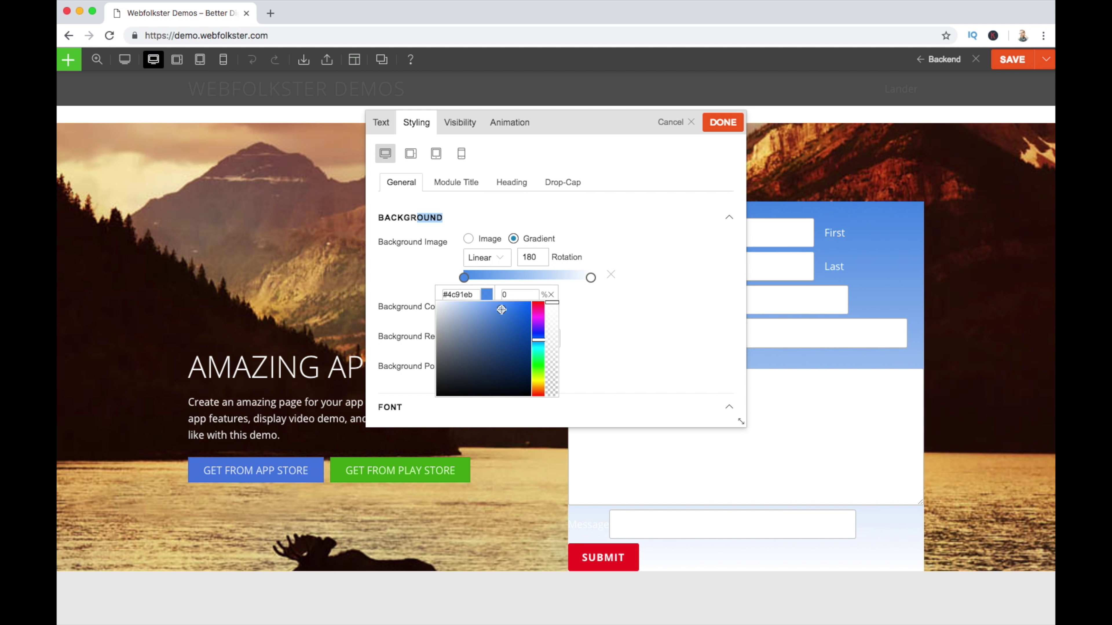
pyautogui.click(726, 124)
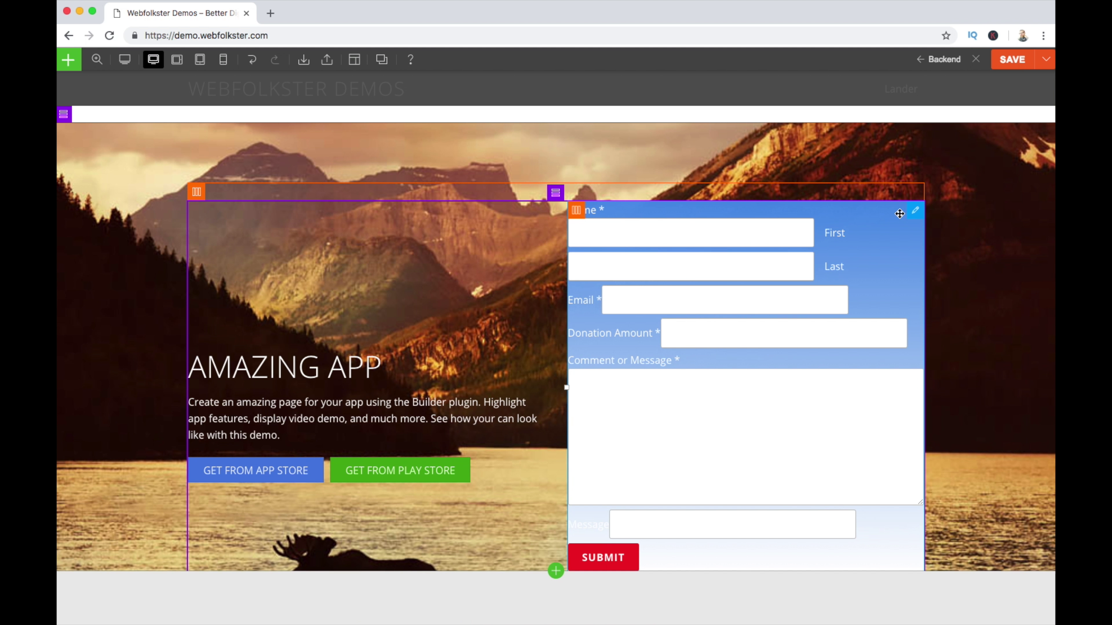
# Set the form module's padding to 5% and save the page
pyautogui.click(908, 213)
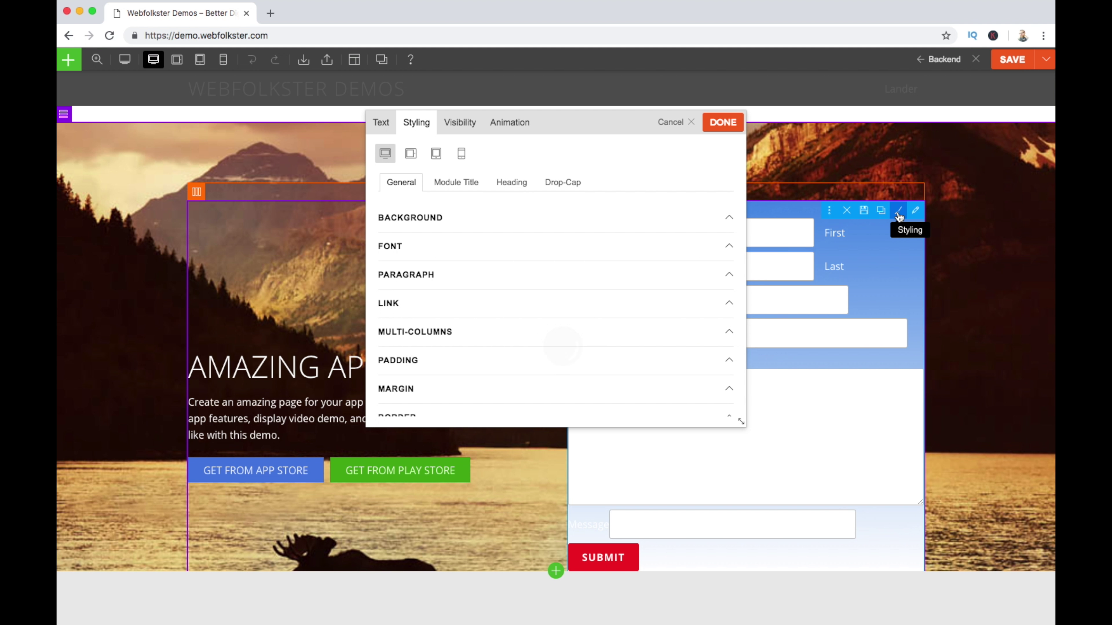
pyautogui.scroll(-1, 453, 347)
pyautogui.click(449, 342)
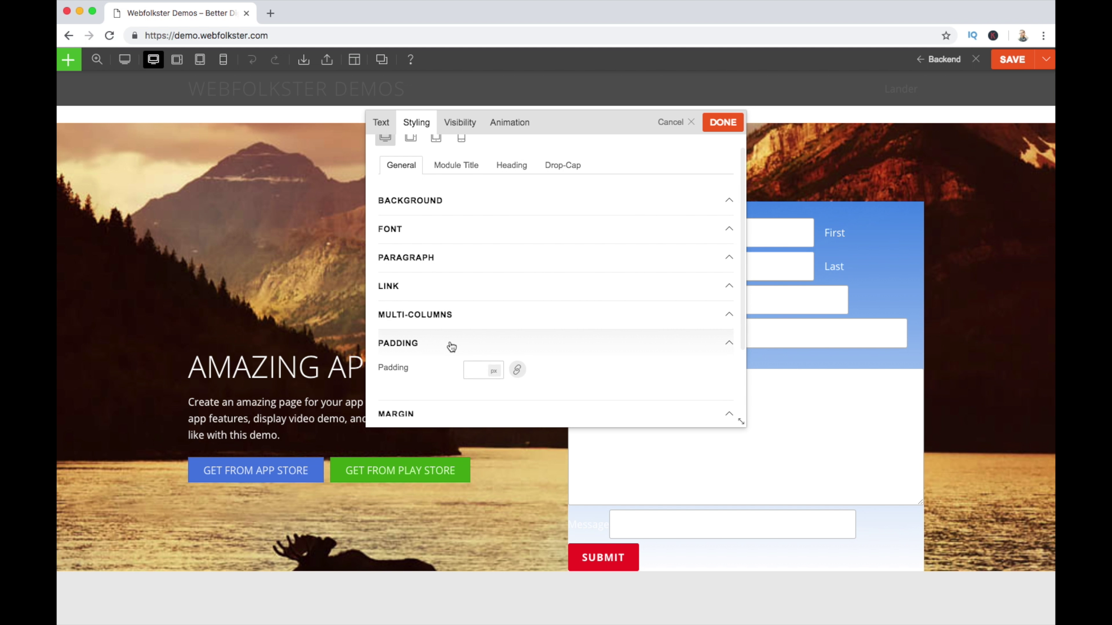
pyautogui.click(495, 372)
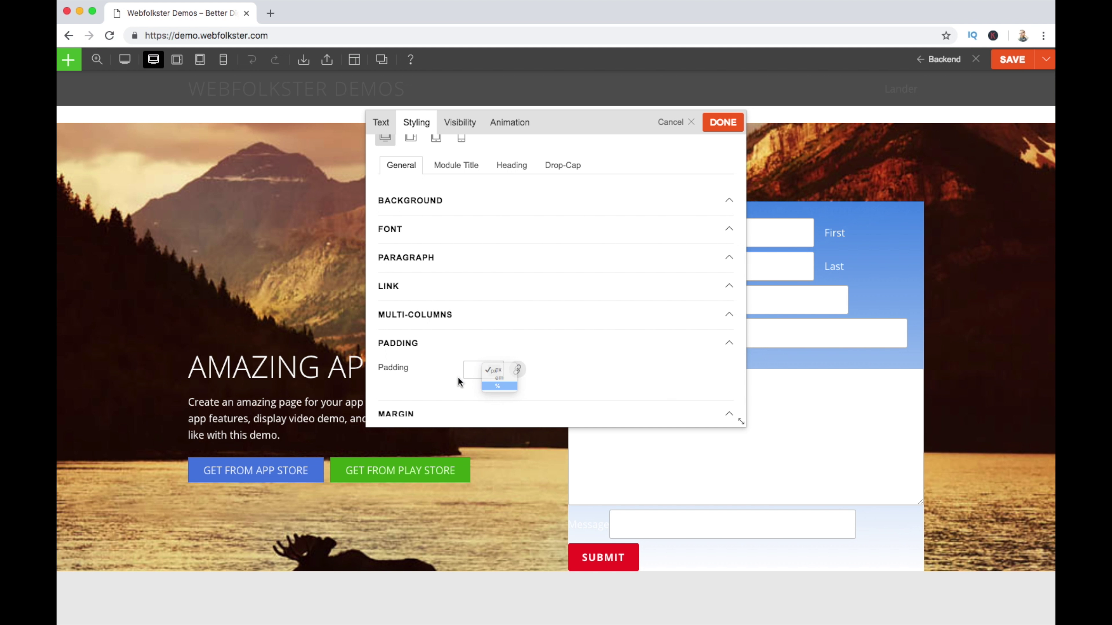
pyautogui.click(497, 386)
pyautogui.click(472, 370)
pyautogui.write('5')
pyautogui.click(723, 123)
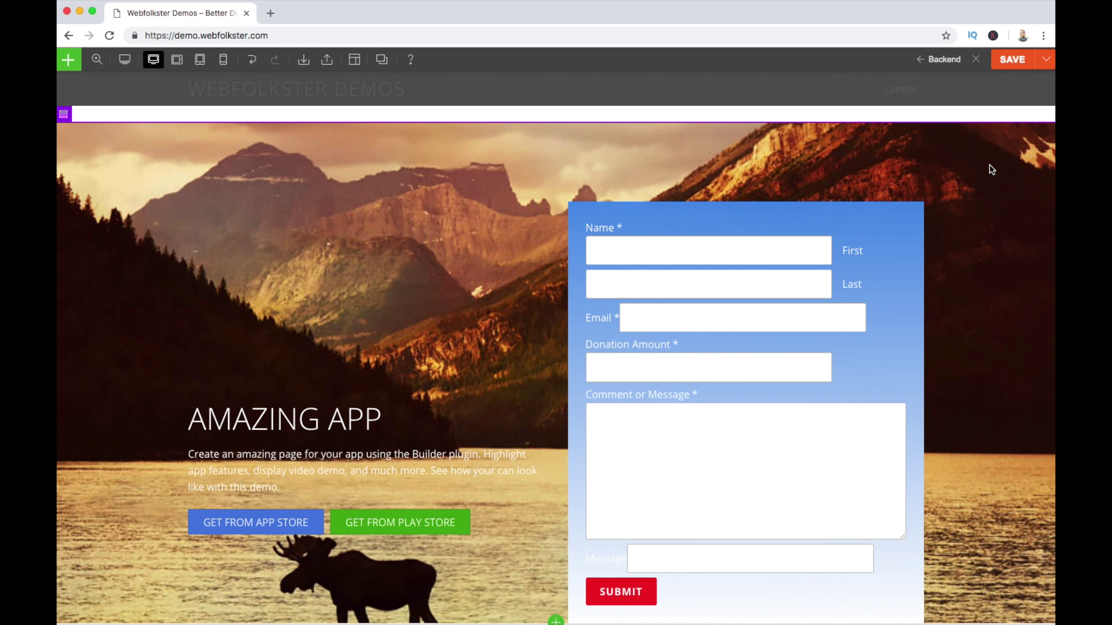
pyautogui.click(1012, 61)
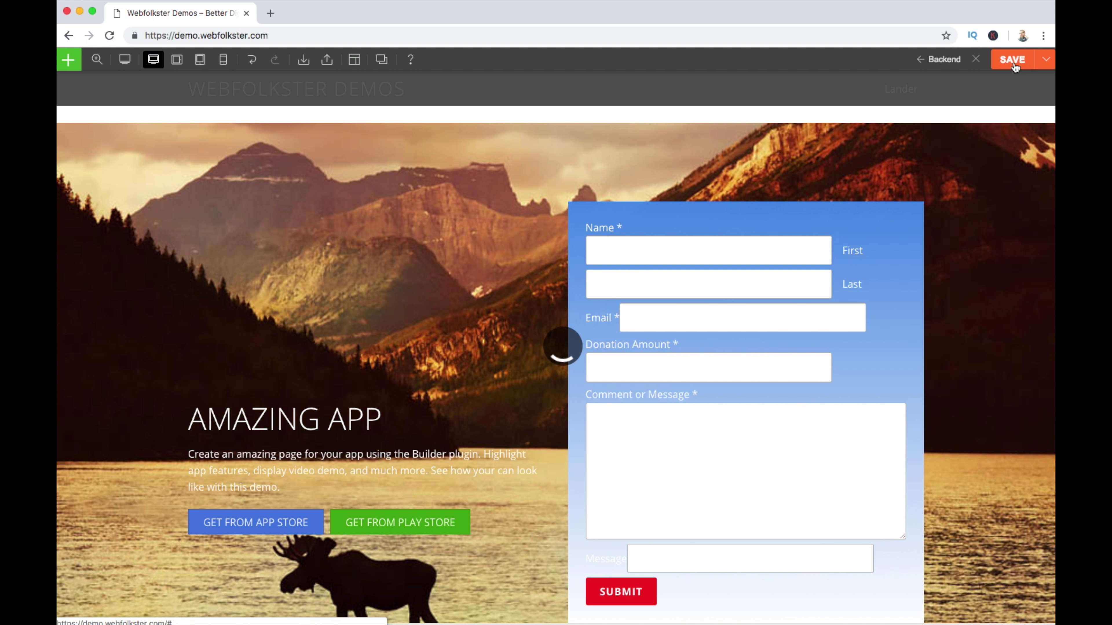
# Exit Themify Builder and scroll the live homepage to review the donation form
pyautogui.click(978, 61)
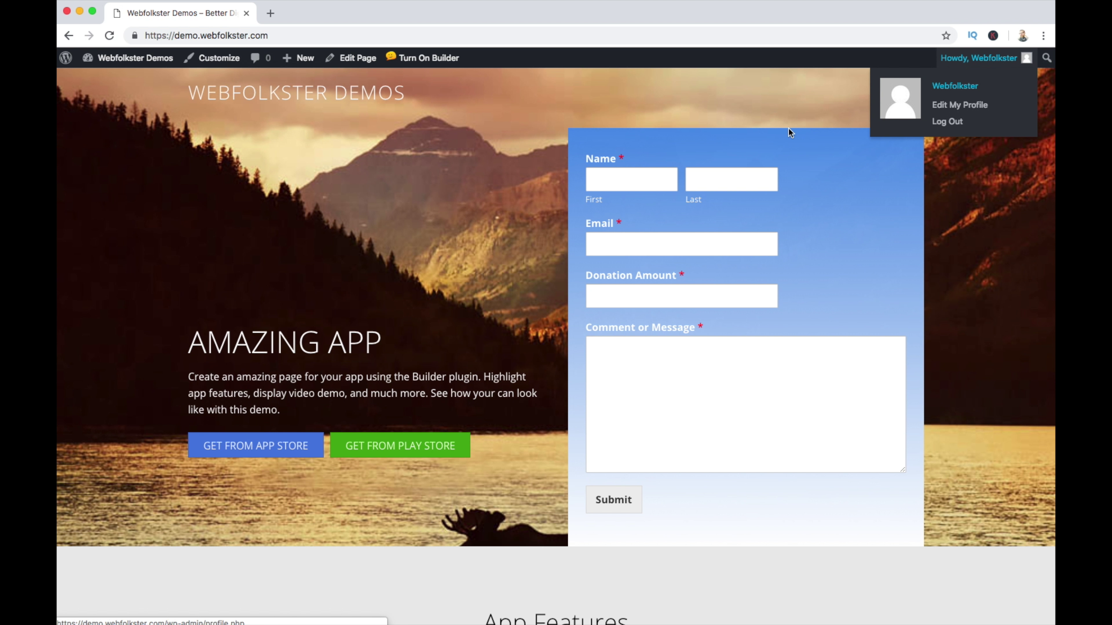
pyautogui.scroll(-4, 385, 256)
pyautogui.scroll(4, 406, 282)
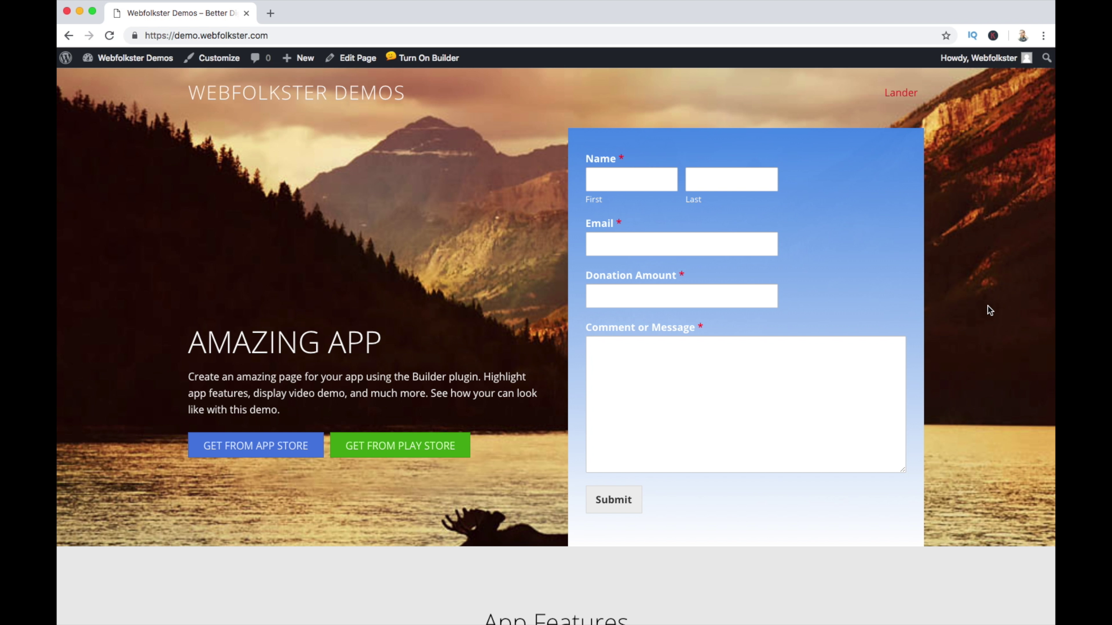
pyautogui.scroll(-8, 786, 287)
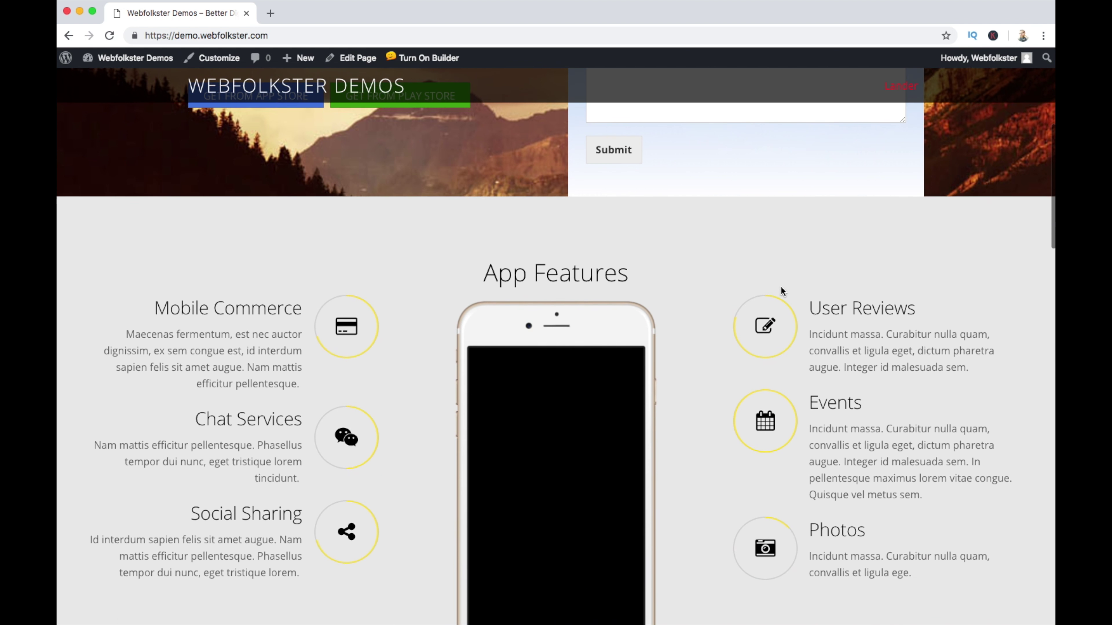
pyautogui.scroll(-5, 781, 286)
pyautogui.scroll(13, 782, 291)
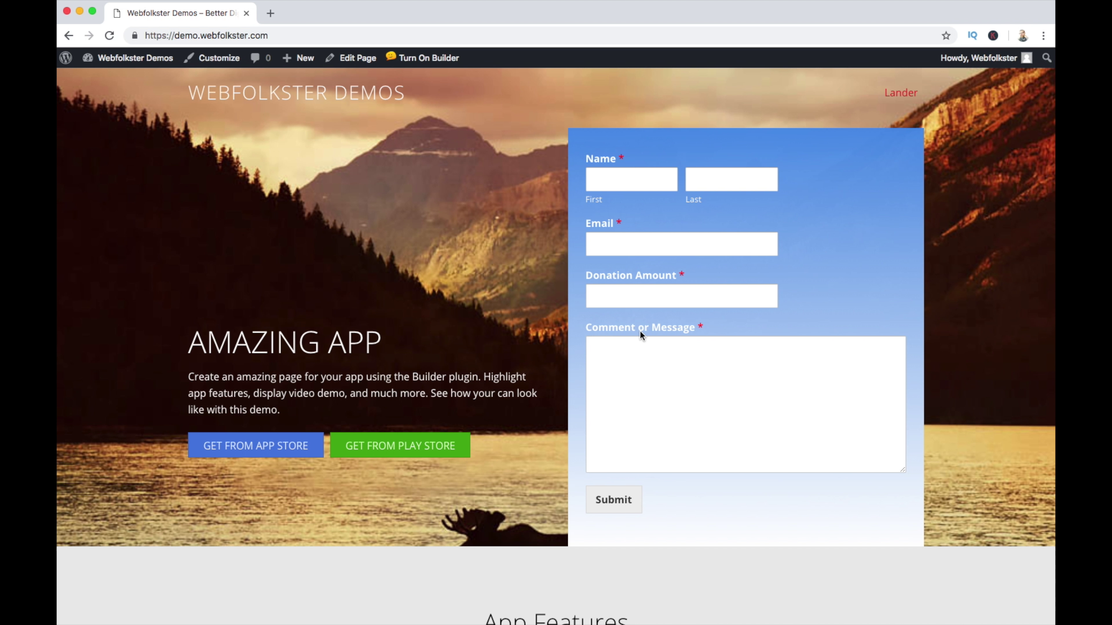
pyautogui.scroll(-7, 640, 331)
pyautogui.scroll(8, 639, 331)
# Place a Total payment field under Donation Amount in the Donation Form, save, and close the builder
pyautogui.click(203, 349)
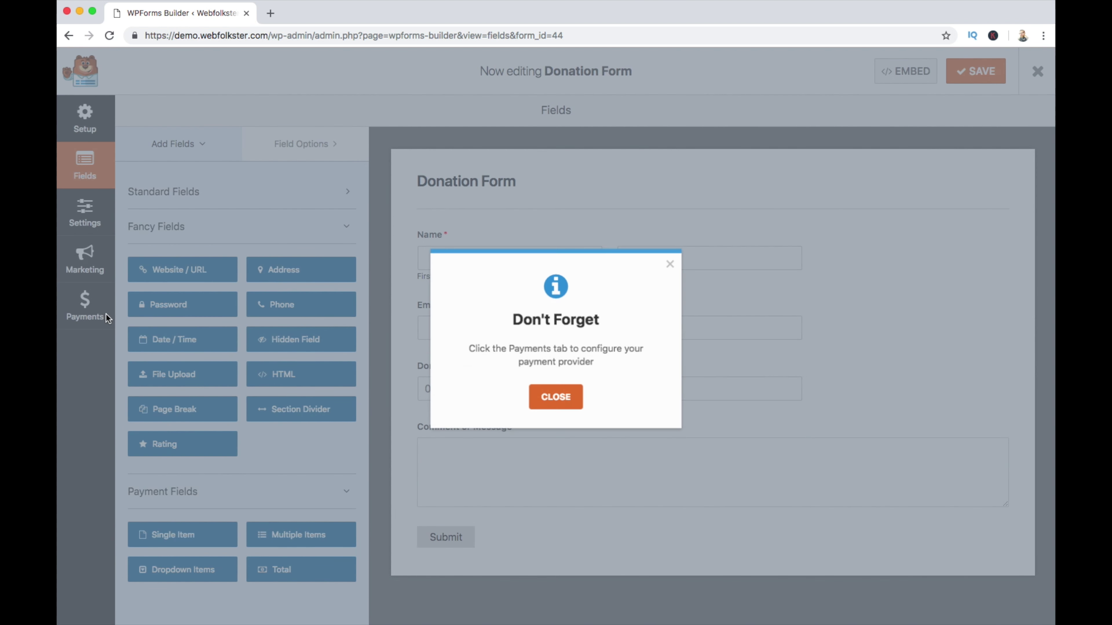
pyautogui.click(563, 399)
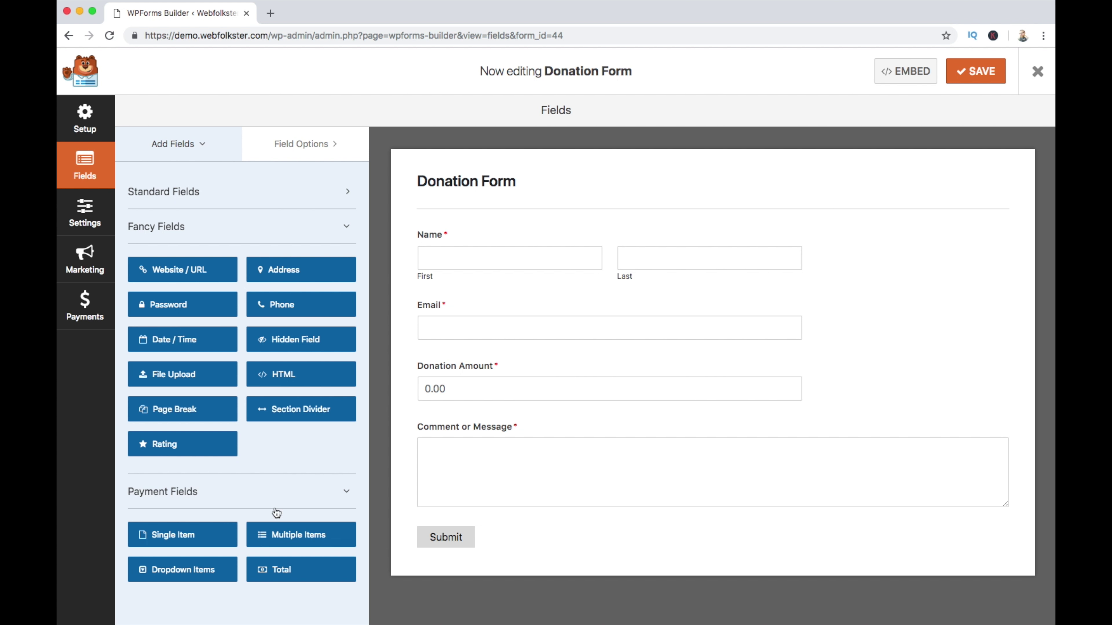
pyautogui.moveTo(286, 568); pyautogui.dragTo(456, 425)
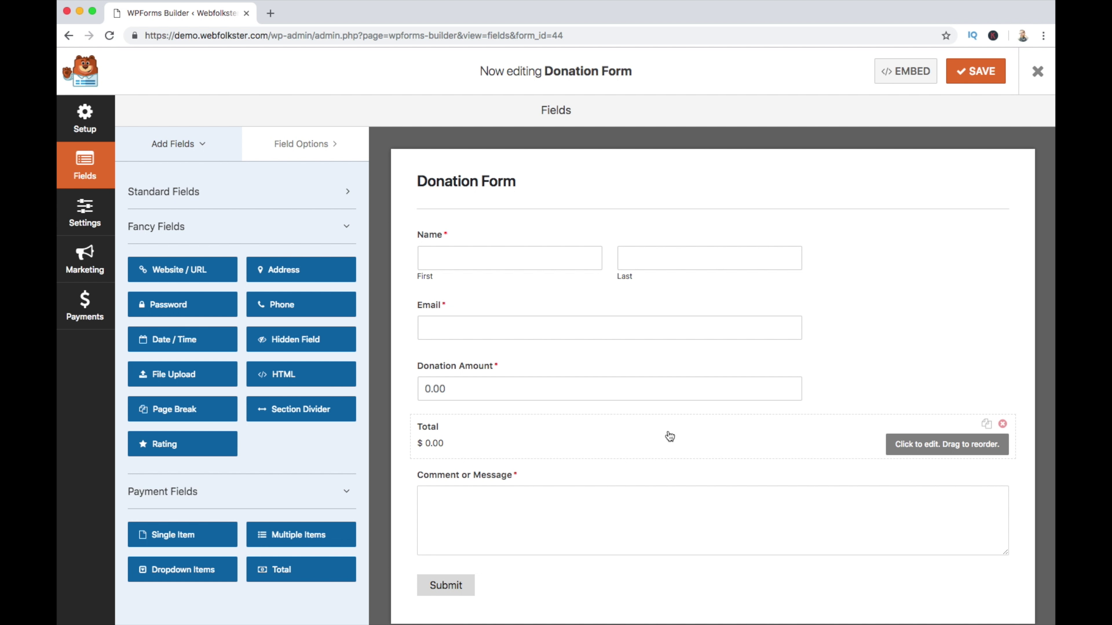
pyautogui.scroll(-1, 569, 462)
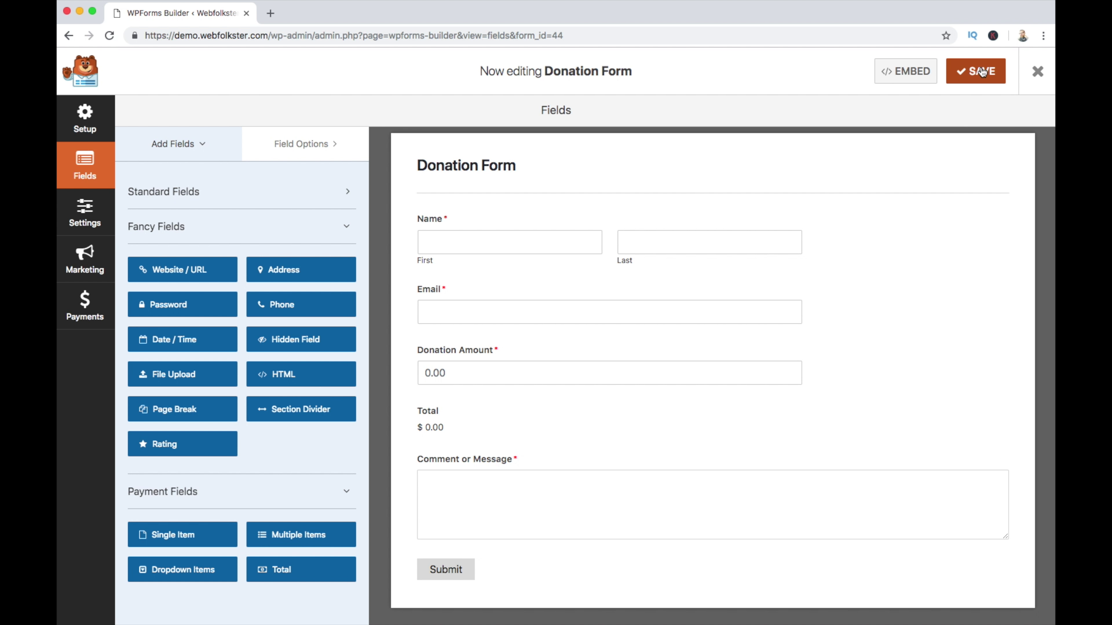
pyautogui.click(971, 79)
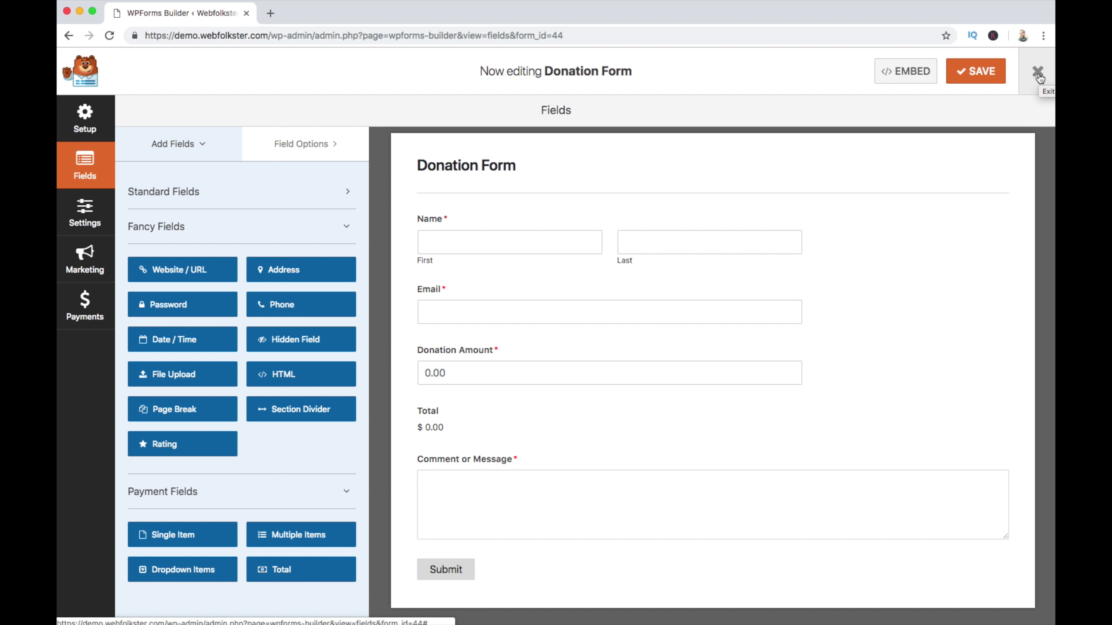
pyautogui.click(1038, 72)
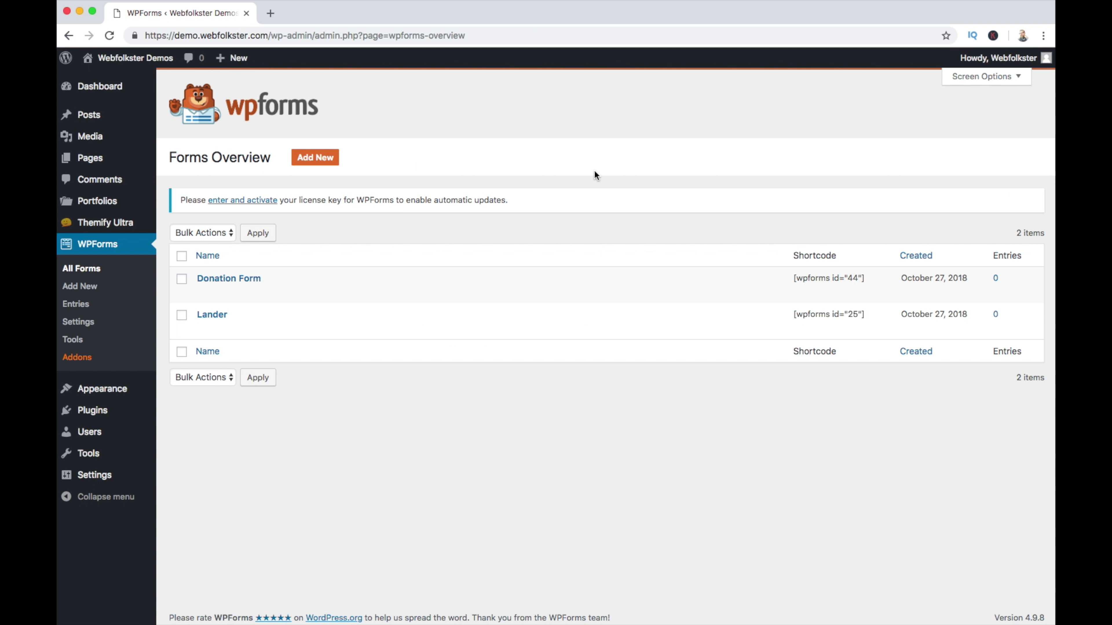
# Enter 150 as the donation amount on the live form to check the Total, then open About WordPress
pyautogui.click(139, 61)
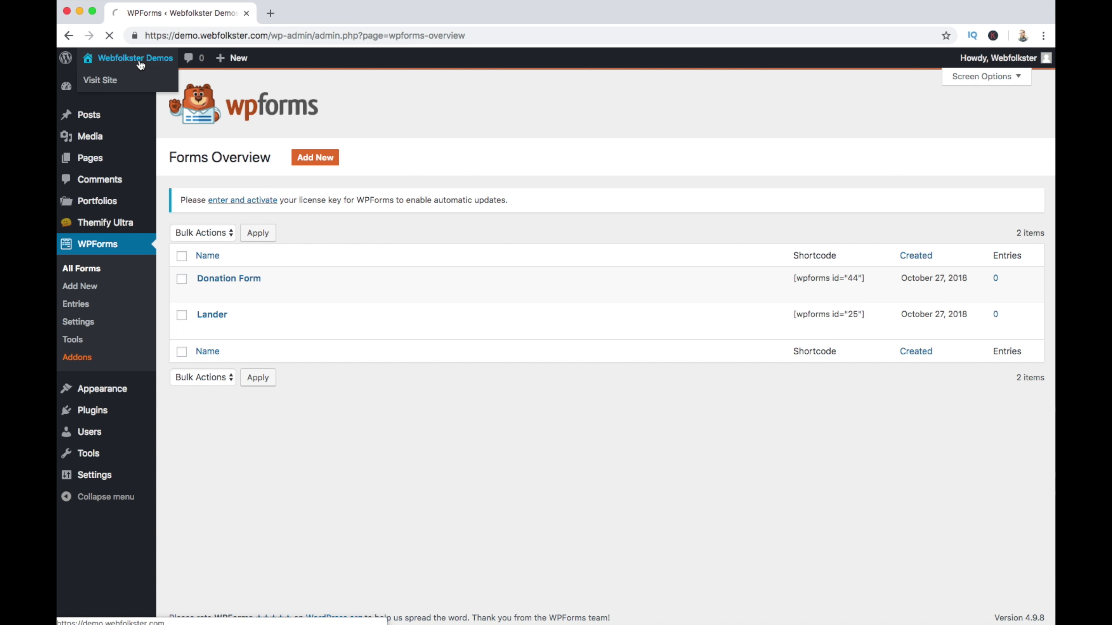
pyautogui.click(619, 296)
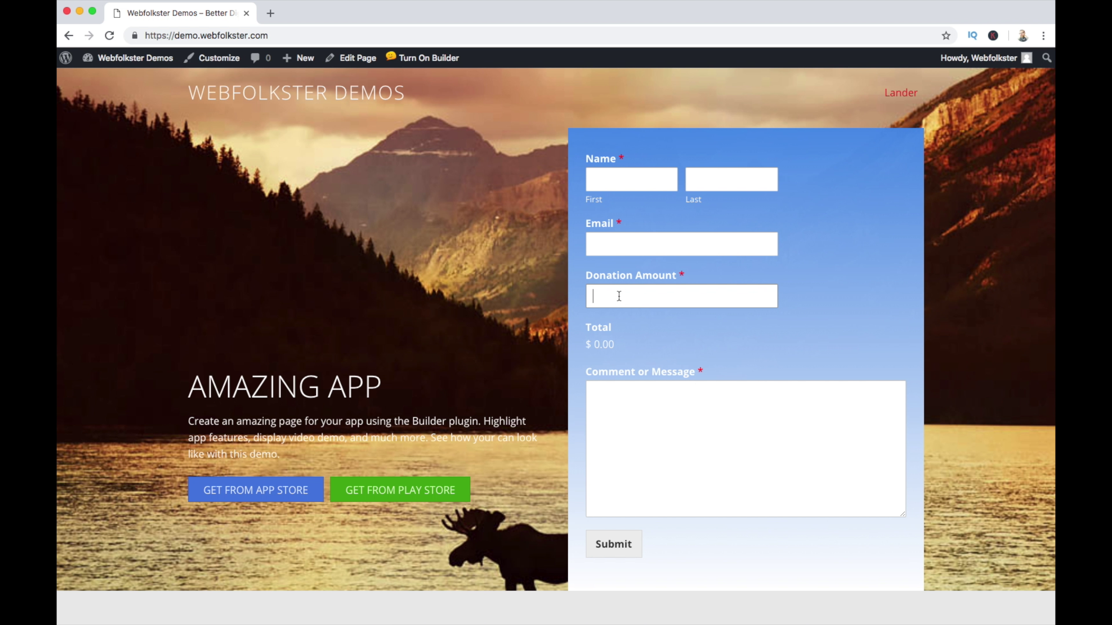
pyautogui.write('150')
pyautogui.click(66, 60)
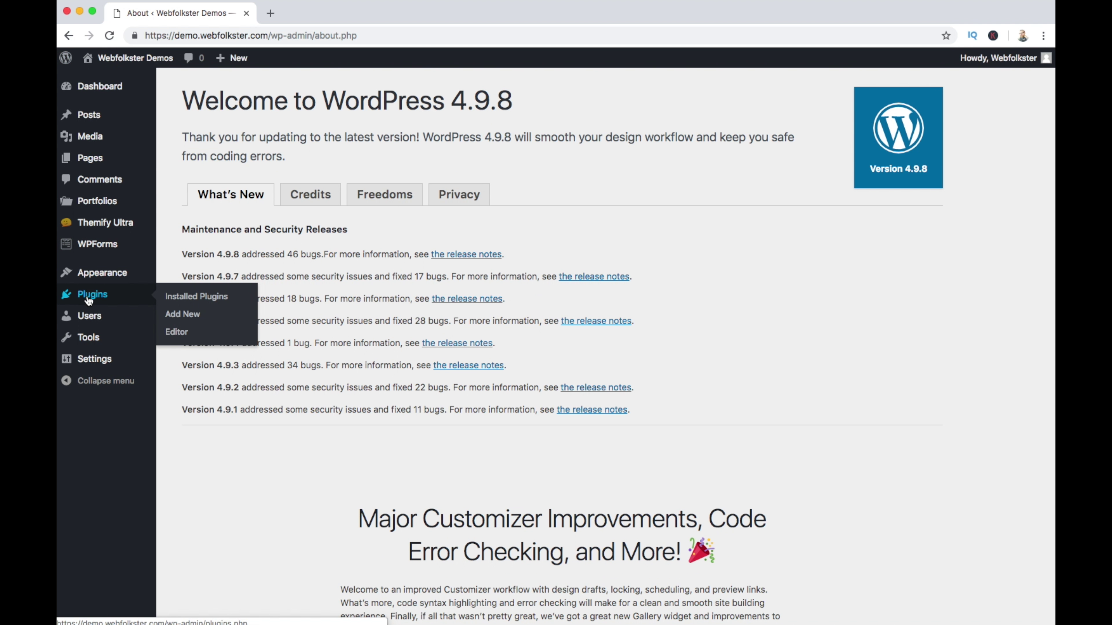
# Reopen the Donation Form in WPForms and view its Payments integration settings
pyautogui.click(90, 254)
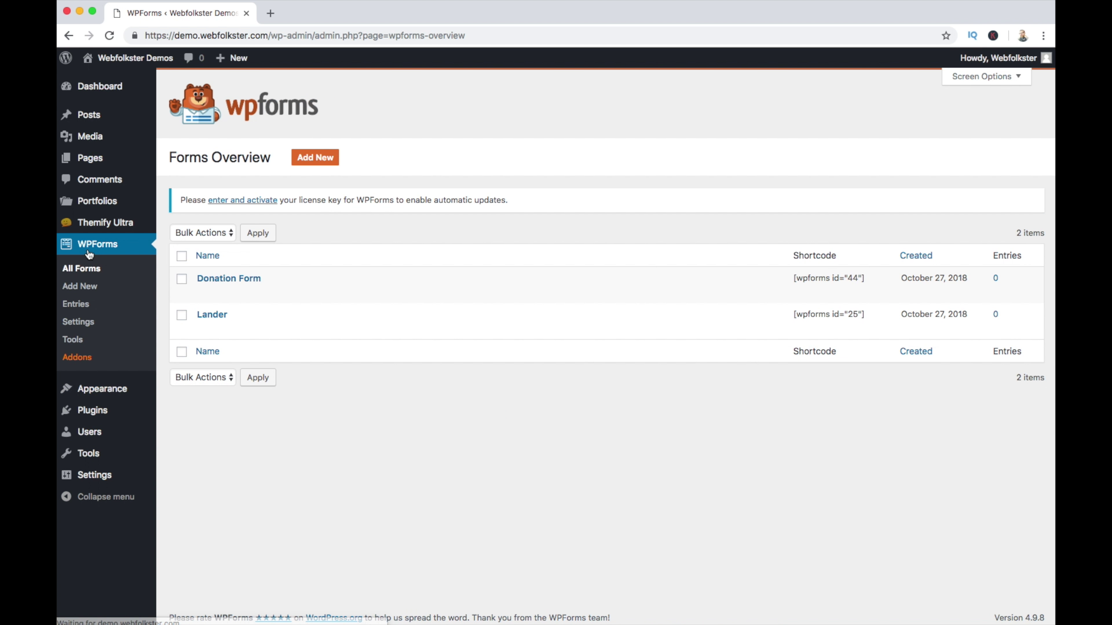
pyautogui.click(203, 292)
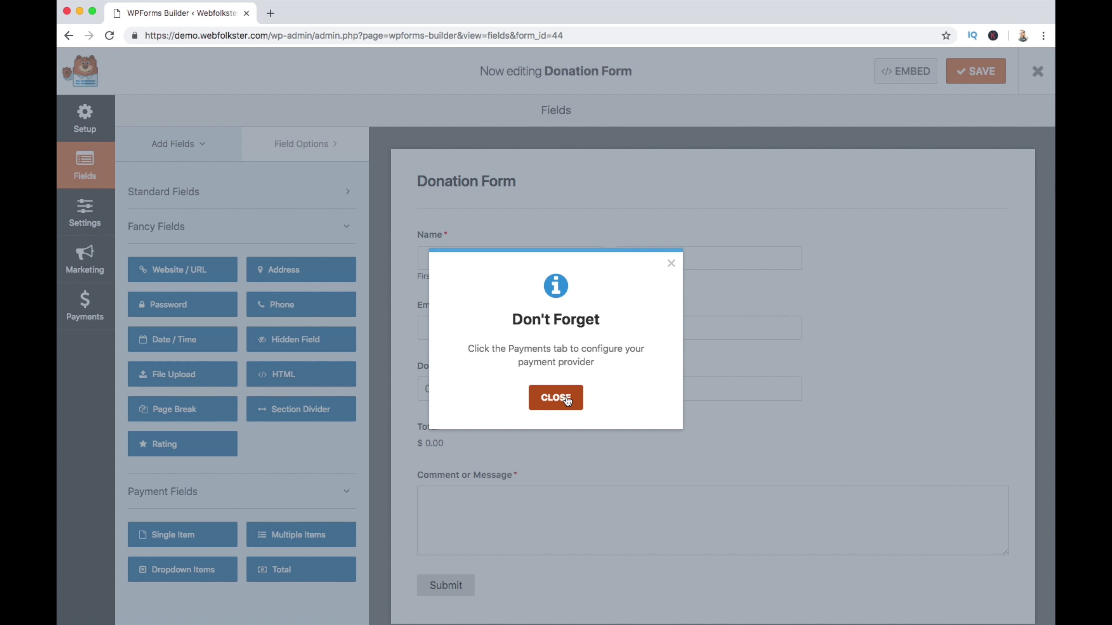
pyautogui.click(565, 397)
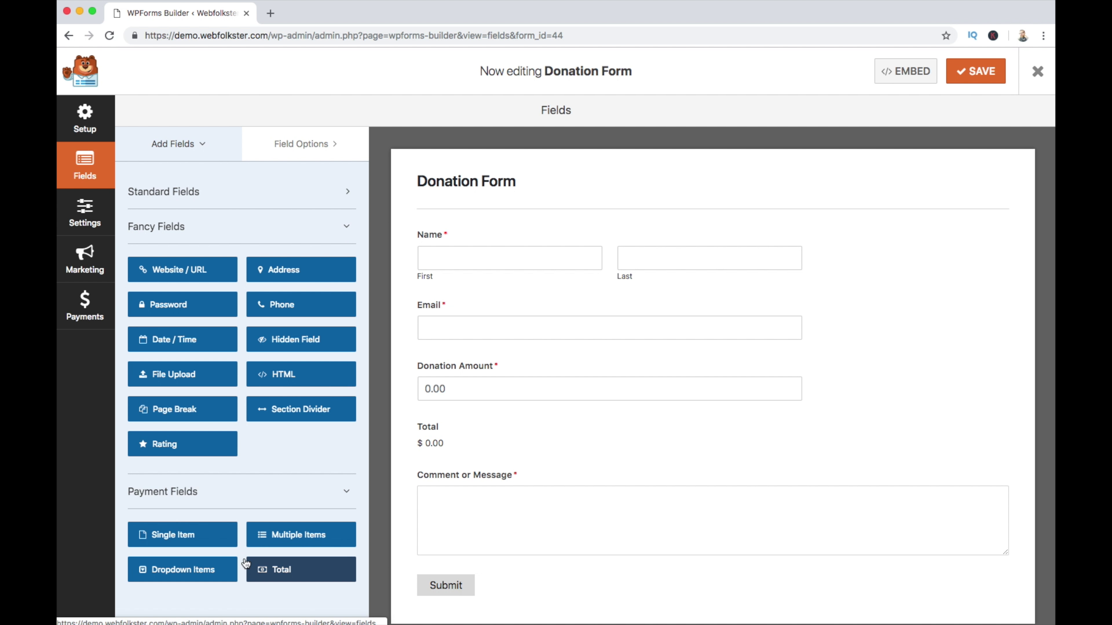
pyautogui.click(281, 492)
pyautogui.click(299, 499)
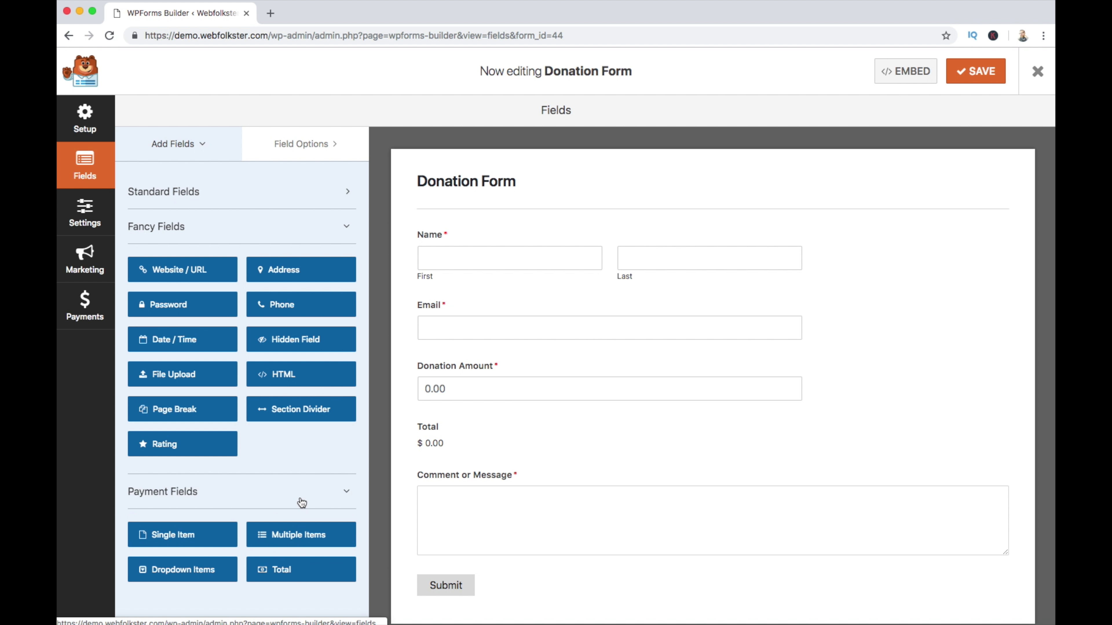
pyautogui.click(90, 315)
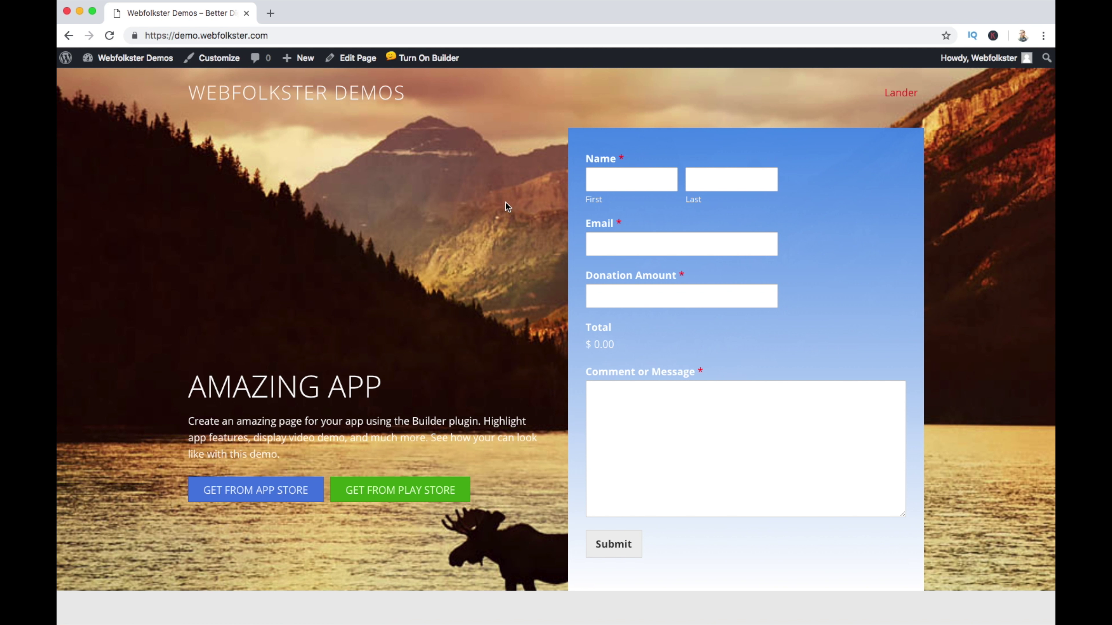
pyautogui.scroll(-10, 394, 296)
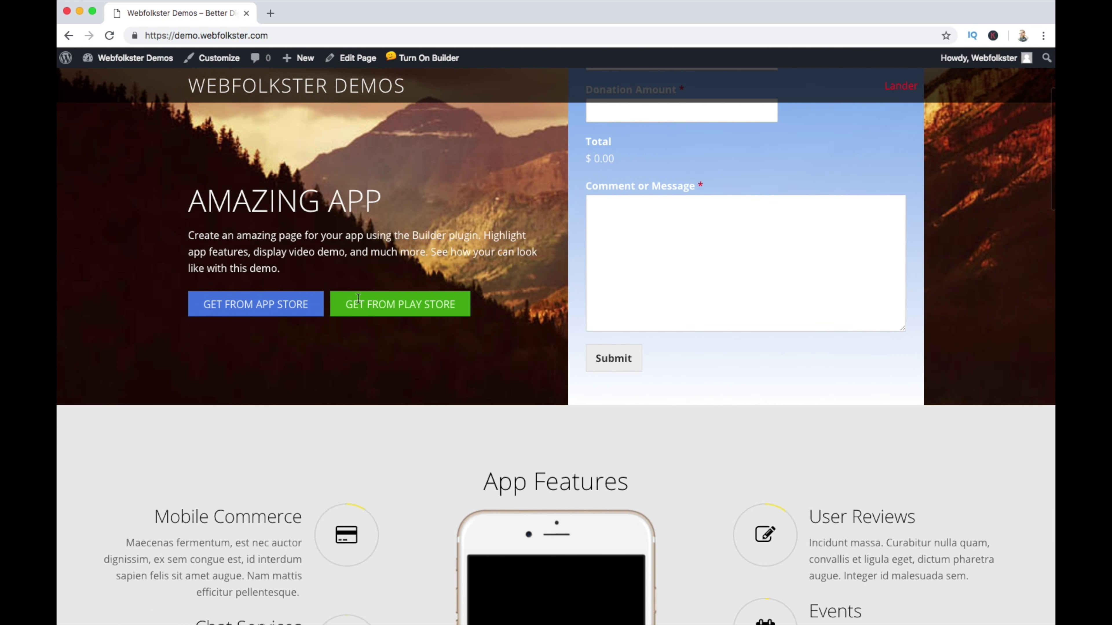
pyautogui.scroll(-15, 391, 295)
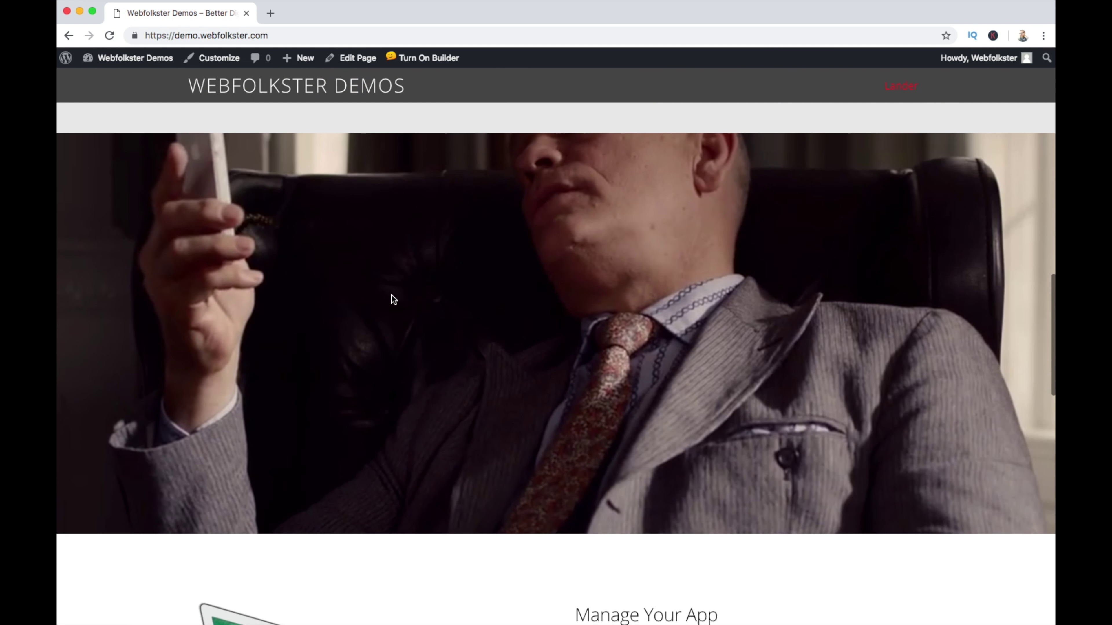
pyautogui.scroll(20, 390, 295)
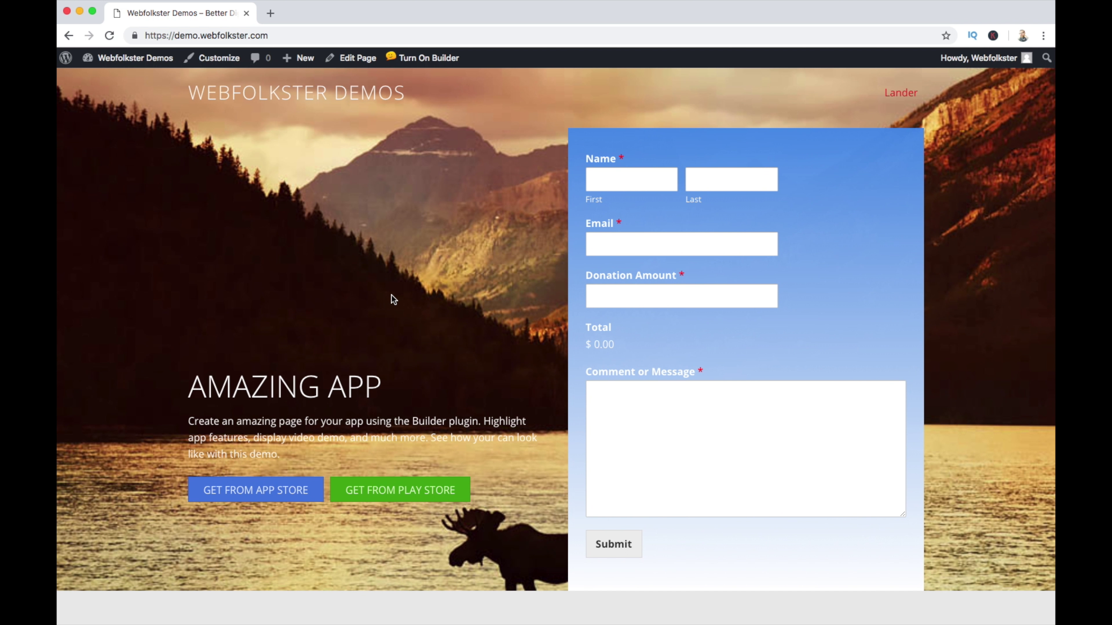
pyautogui.scroll(-20, 441, 291)
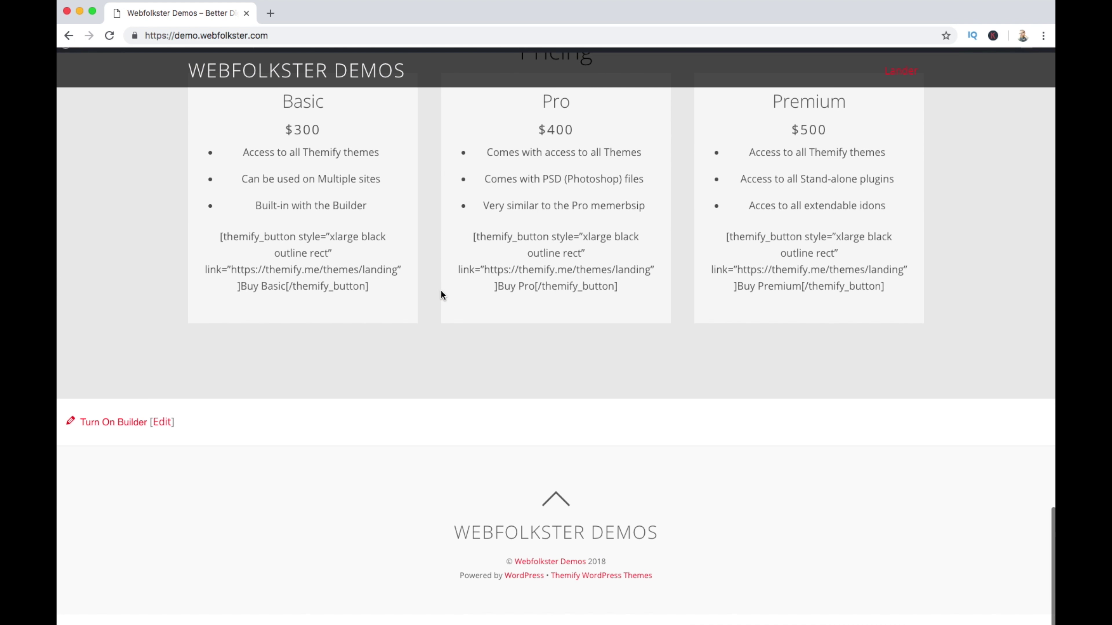
pyautogui.scroll(20, 440, 290)
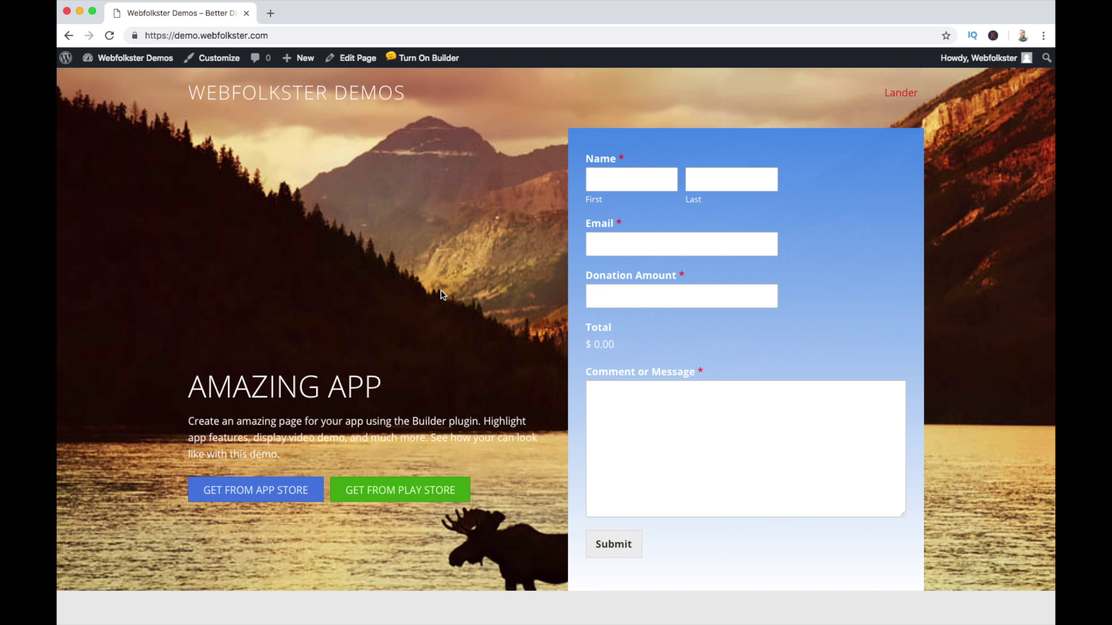